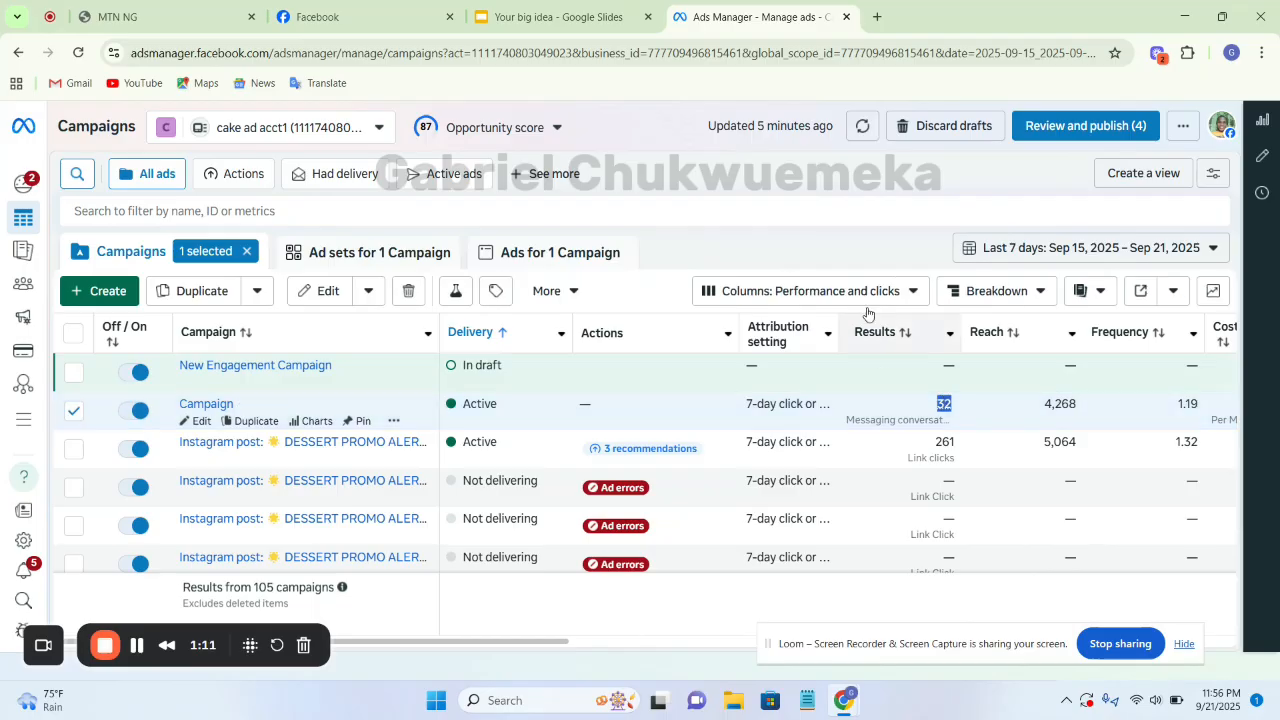
# Deselect the active campaign named Campaign and review the cost, budget, spend and impressions columns of the campaign table
pyautogui.click(754, 167)
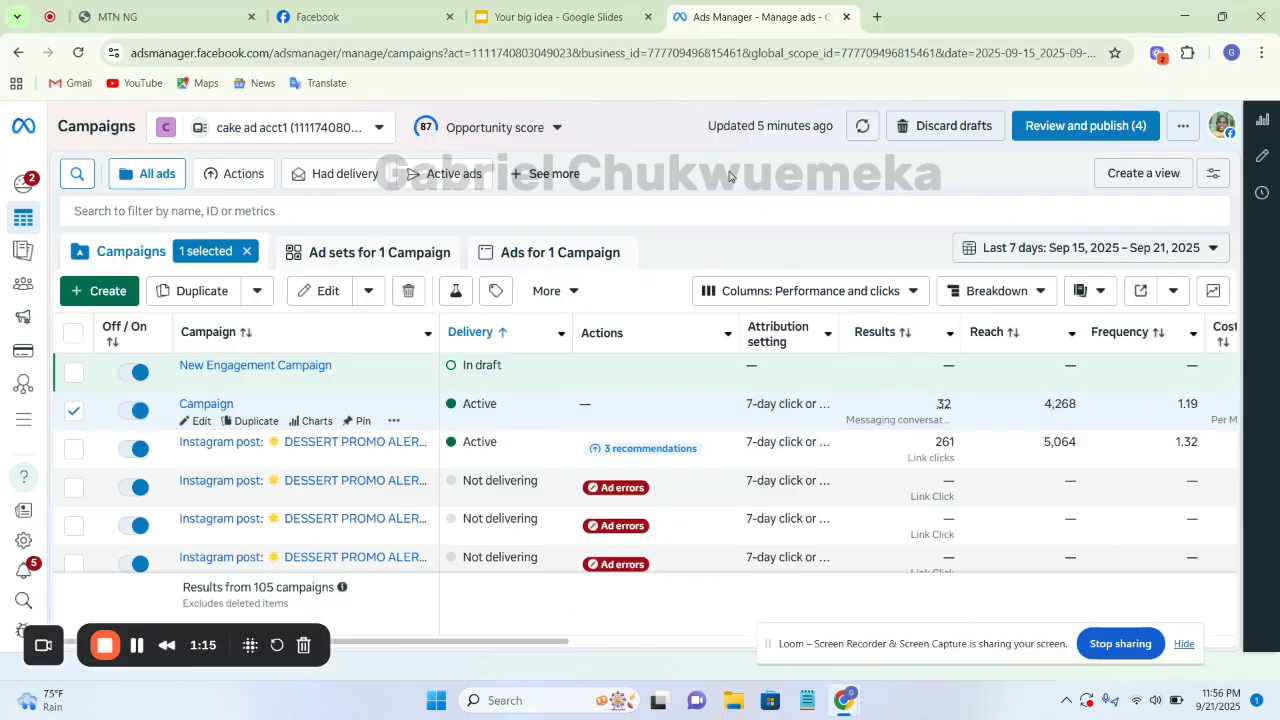
pyautogui.click(75, 411)
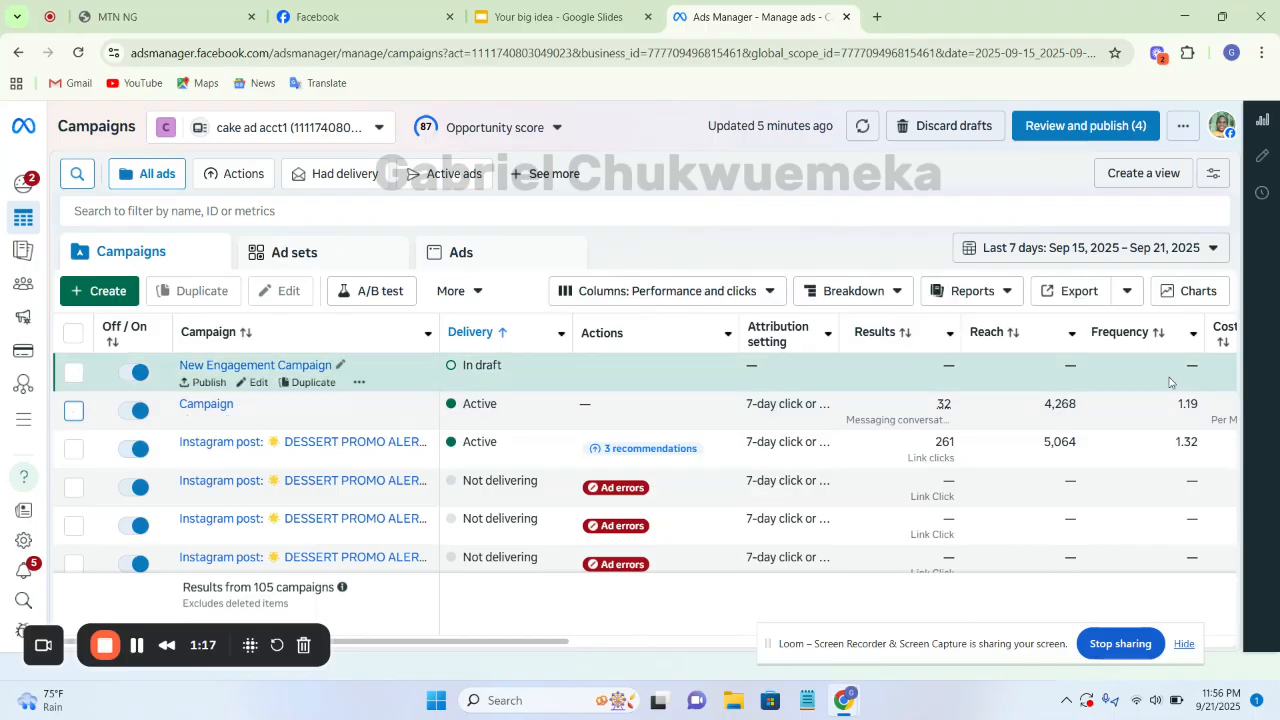
pyautogui.moveTo(724, 450)
pyautogui.click(722, 617)
pyautogui.moveTo(557, 652); pyautogui.dragTo(984, 638)
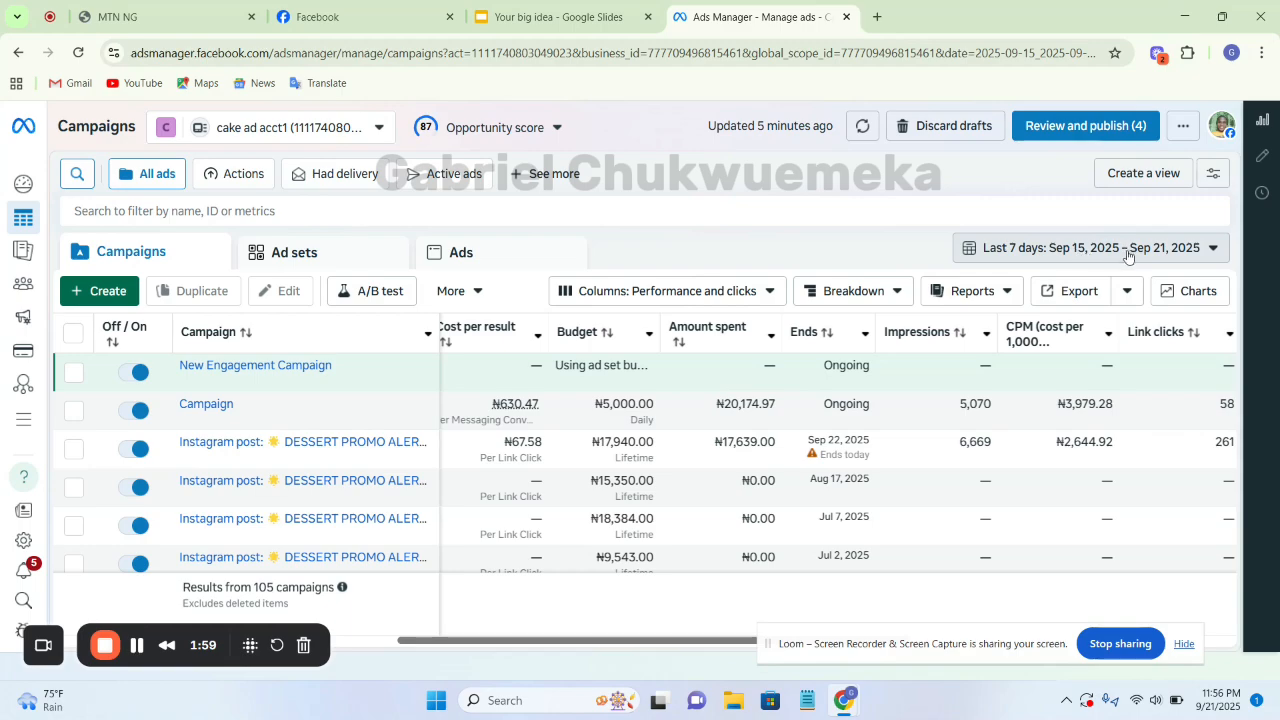
# Reload the campaigns page and examine the active campaigns' results, reach, cost per result, budget and amount spent
pyautogui.click(82, 56)
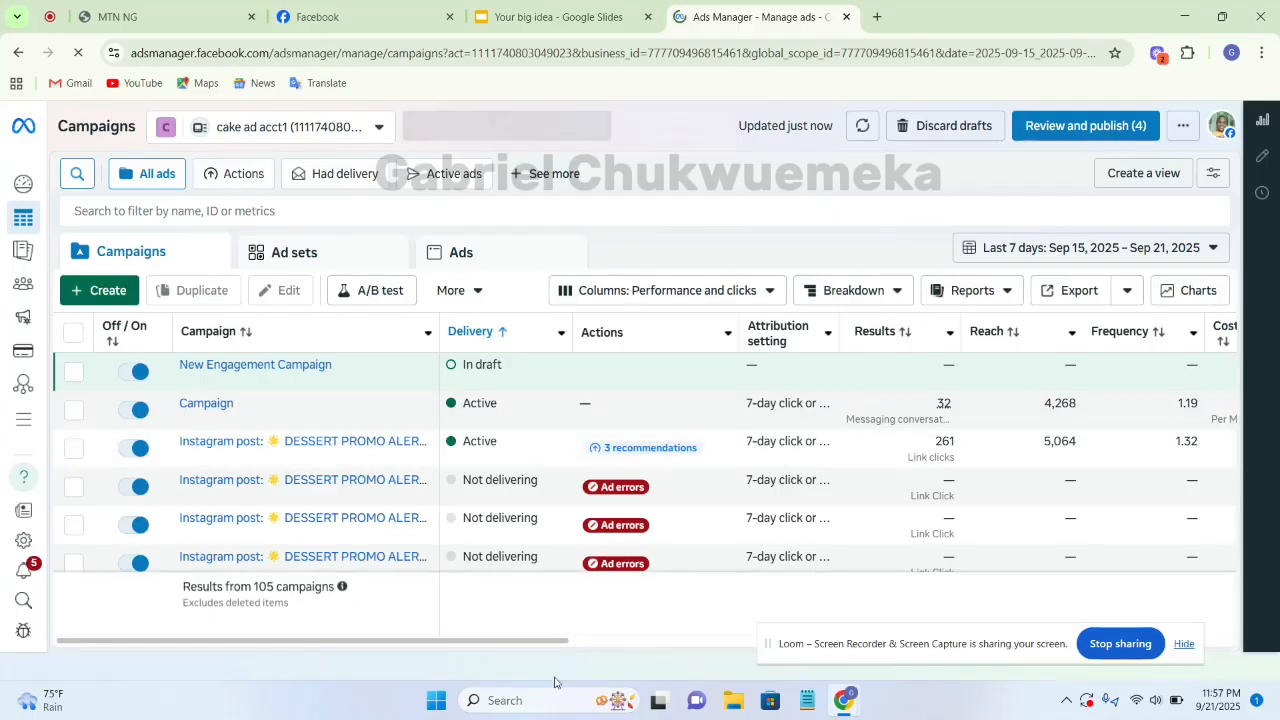
pyautogui.moveTo(535, 642); pyautogui.dragTo(1256, 625)
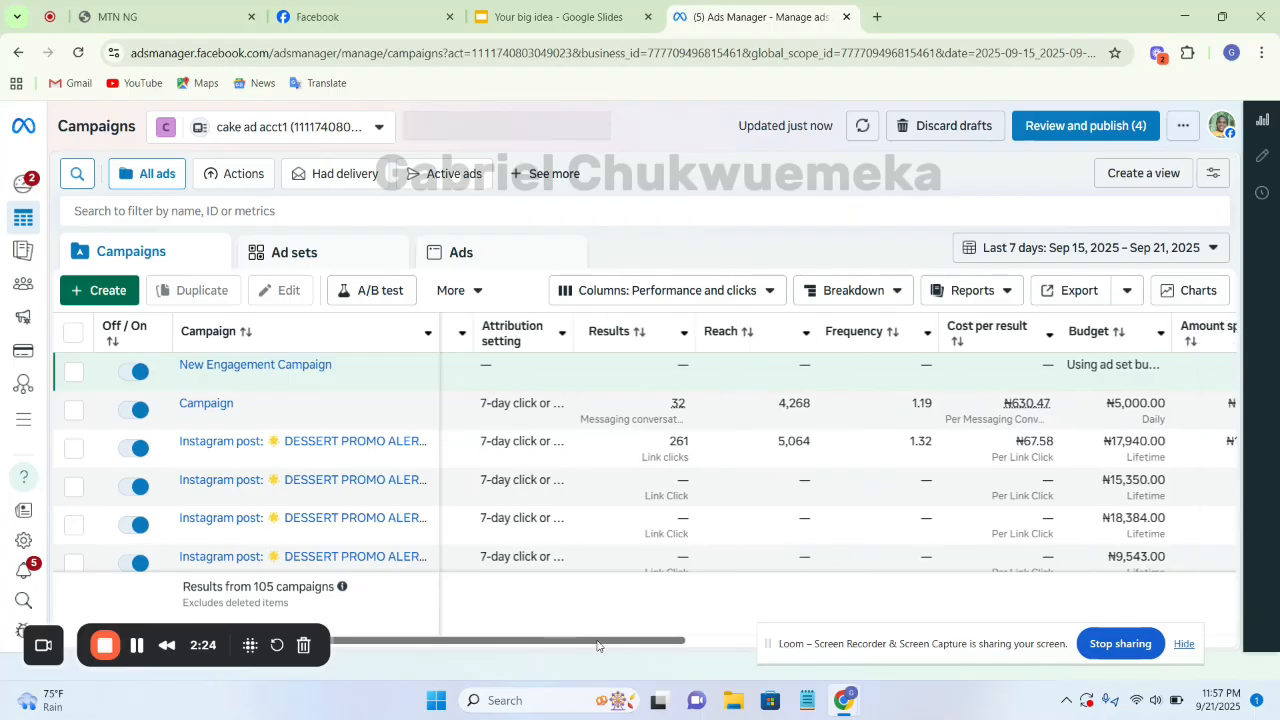
pyautogui.moveTo(549, 640); pyautogui.dragTo(827, 648)
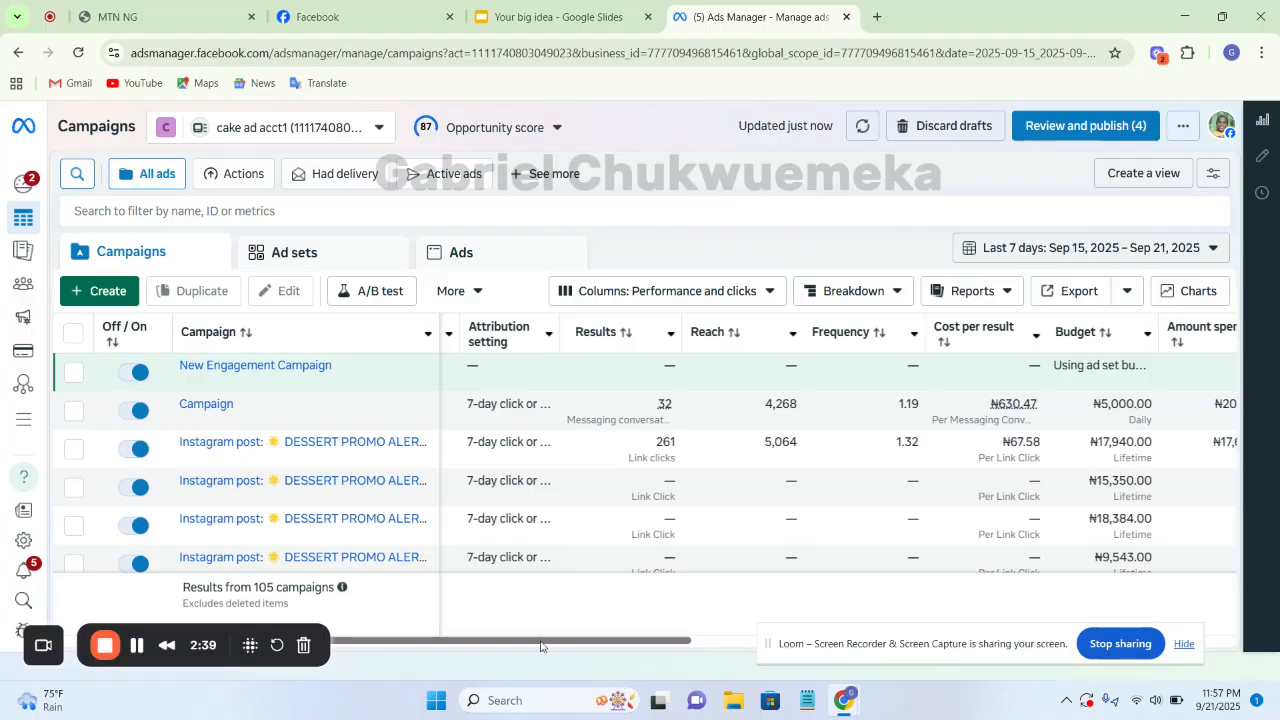
pyautogui.moveTo(540, 645); pyautogui.dragTo(608, 645)
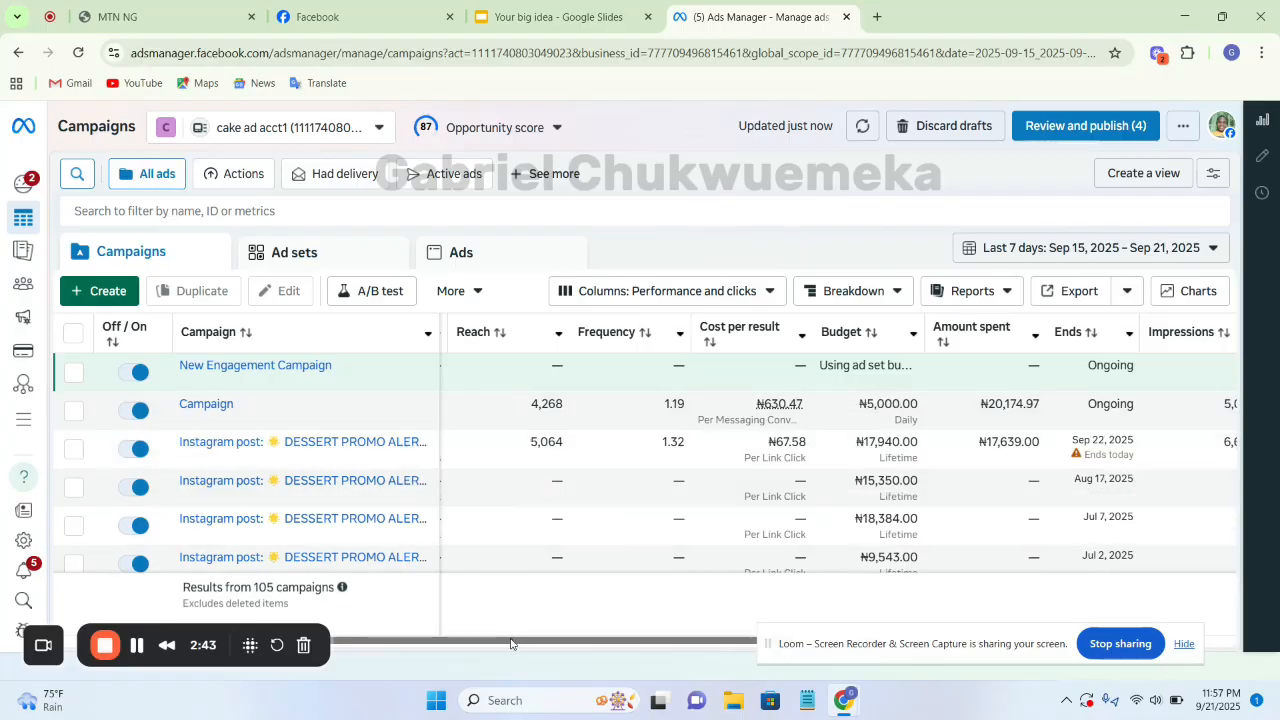
pyautogui.moveTo(510, 643); pyautogui.dragTo(733, 642)
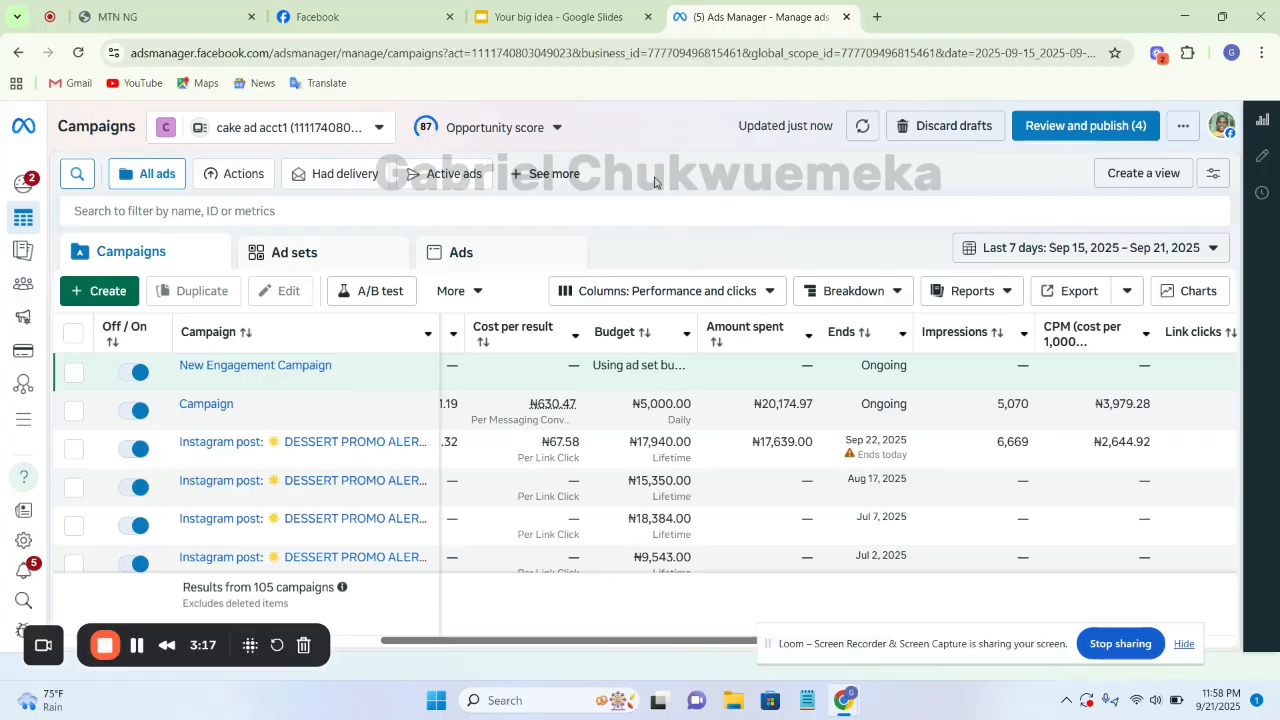
# View the No Interest Targeting slide in the Google Slides presentation and return to Ads Manager
pyautogui.click(528, 16)
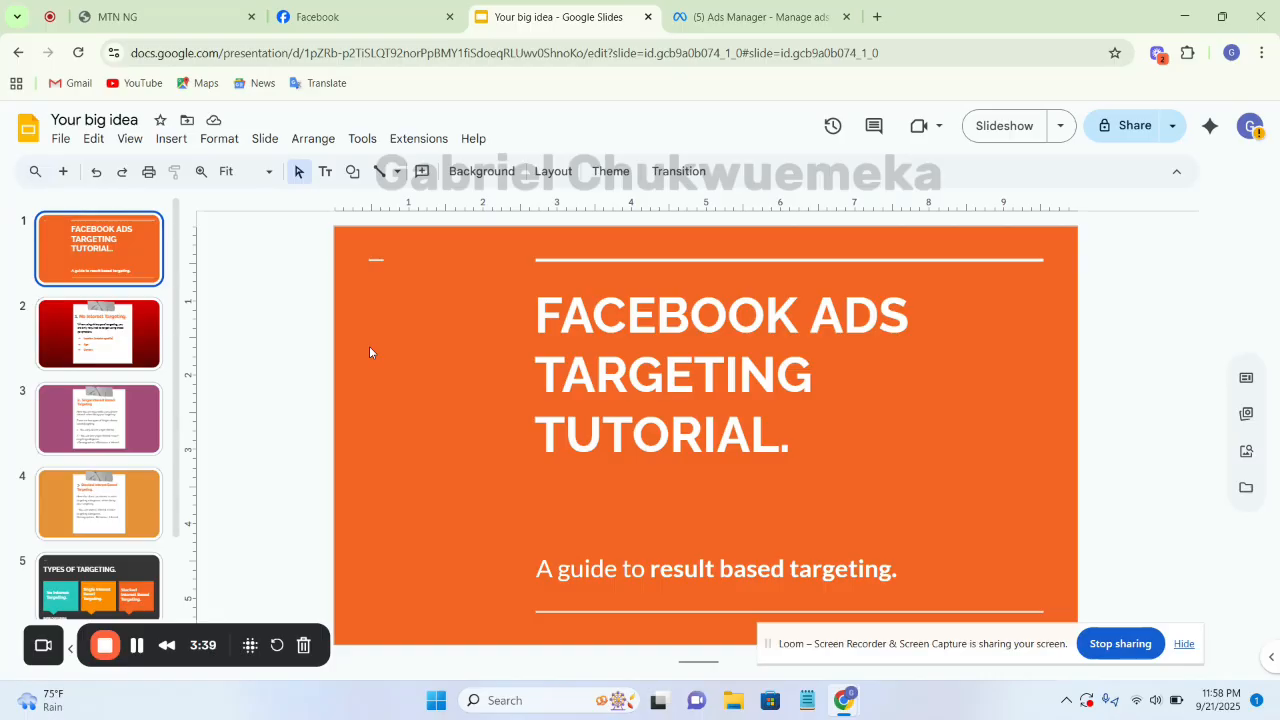
pyautogui.click(103, 333)
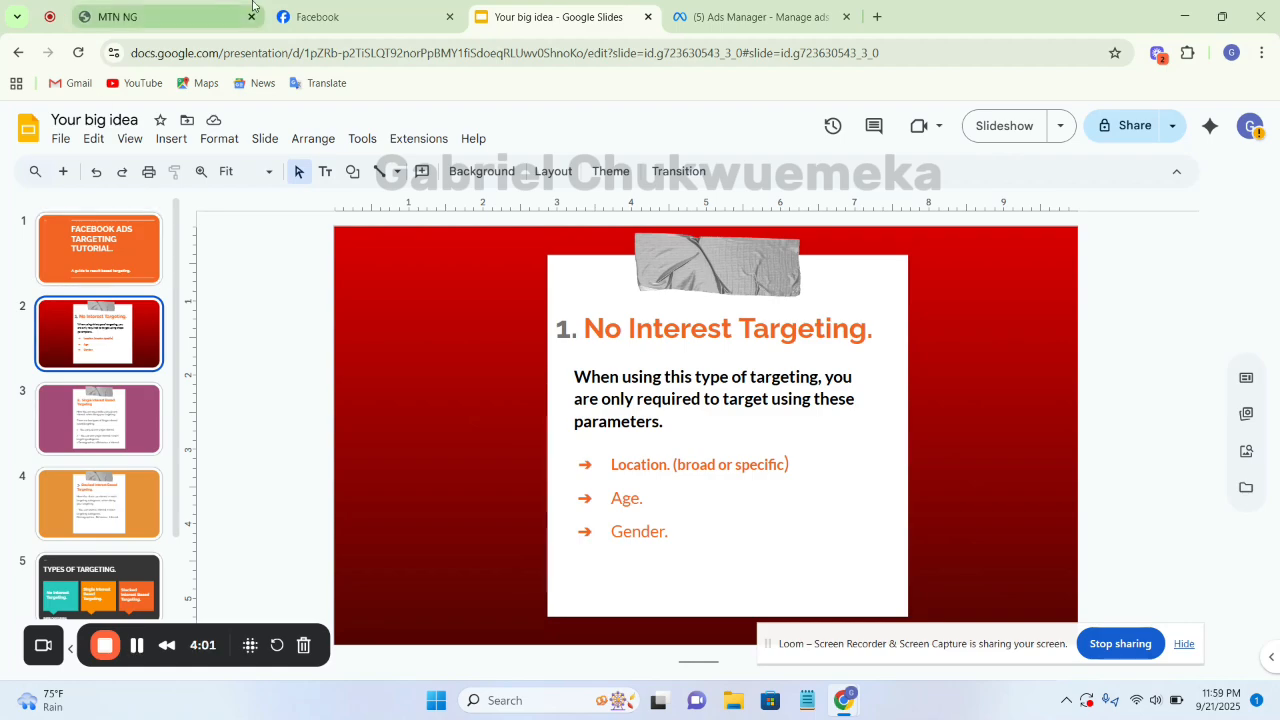
pyautogui.click(760, 20)
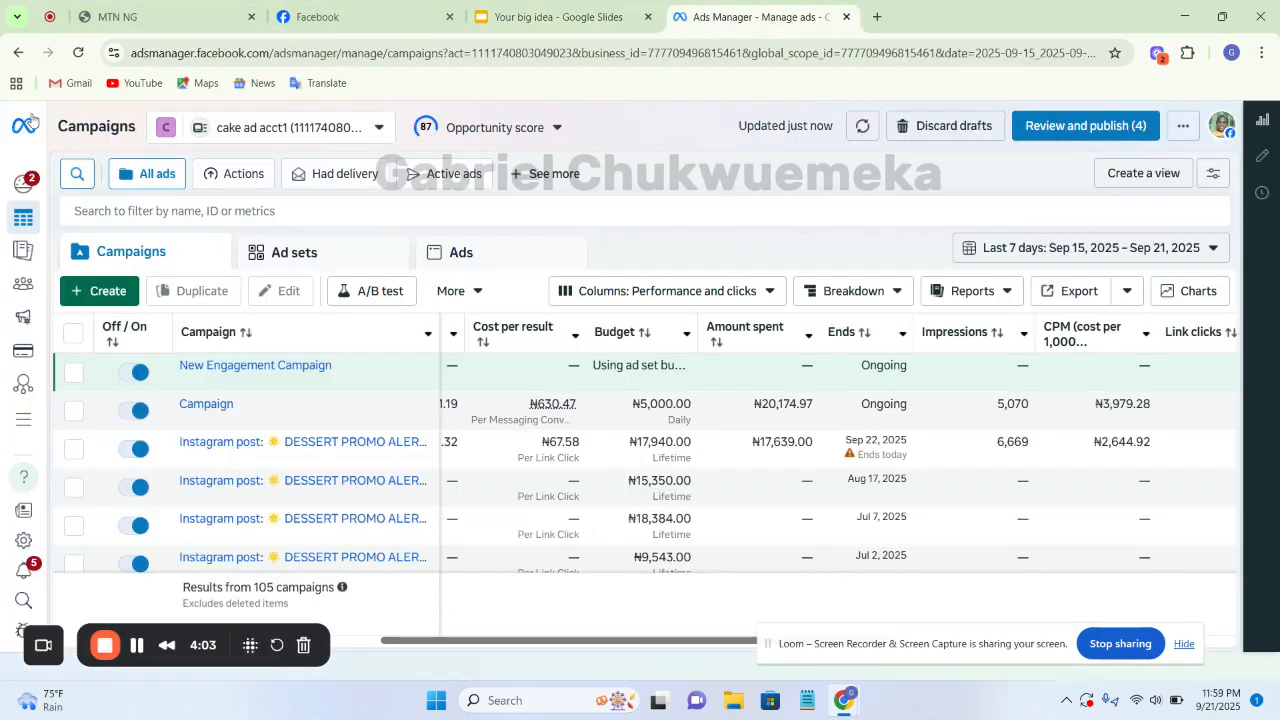
pyautogui.moveTo(18, 255)
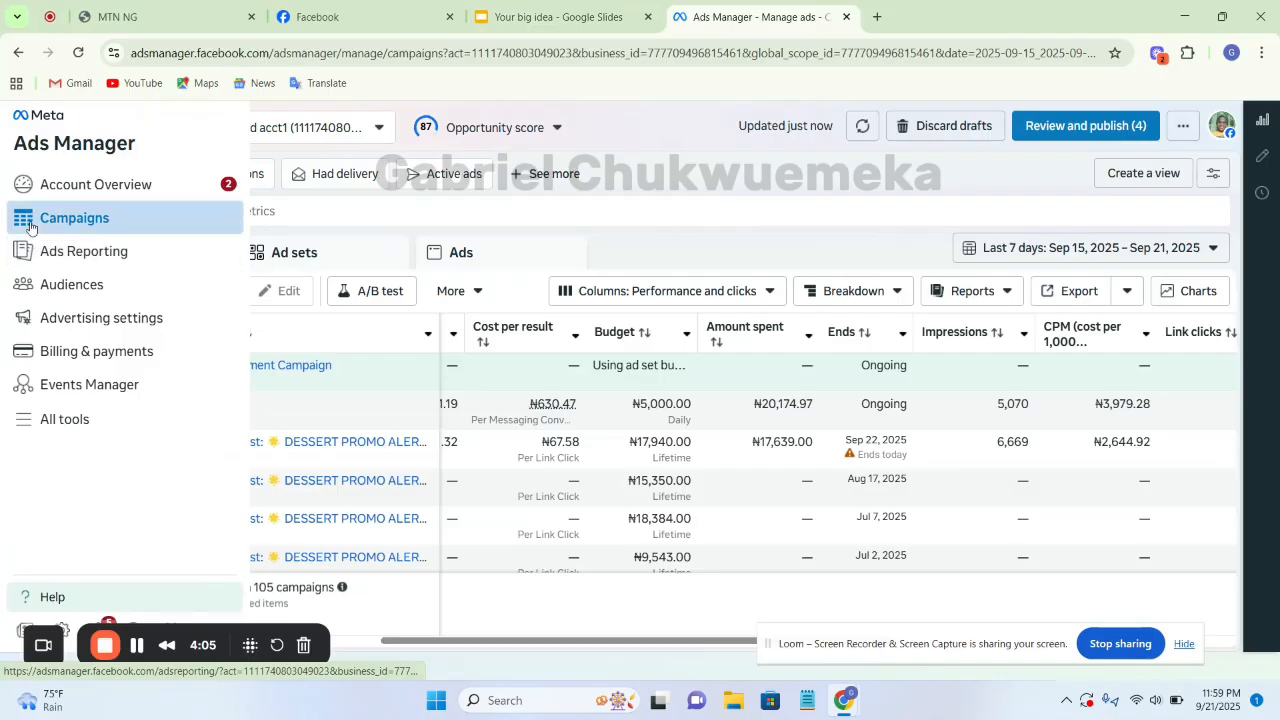
pyautogui.rightClick(30, 225)
pyautogui.click(50, 205)
pyautogui.rightClick(64, 190)
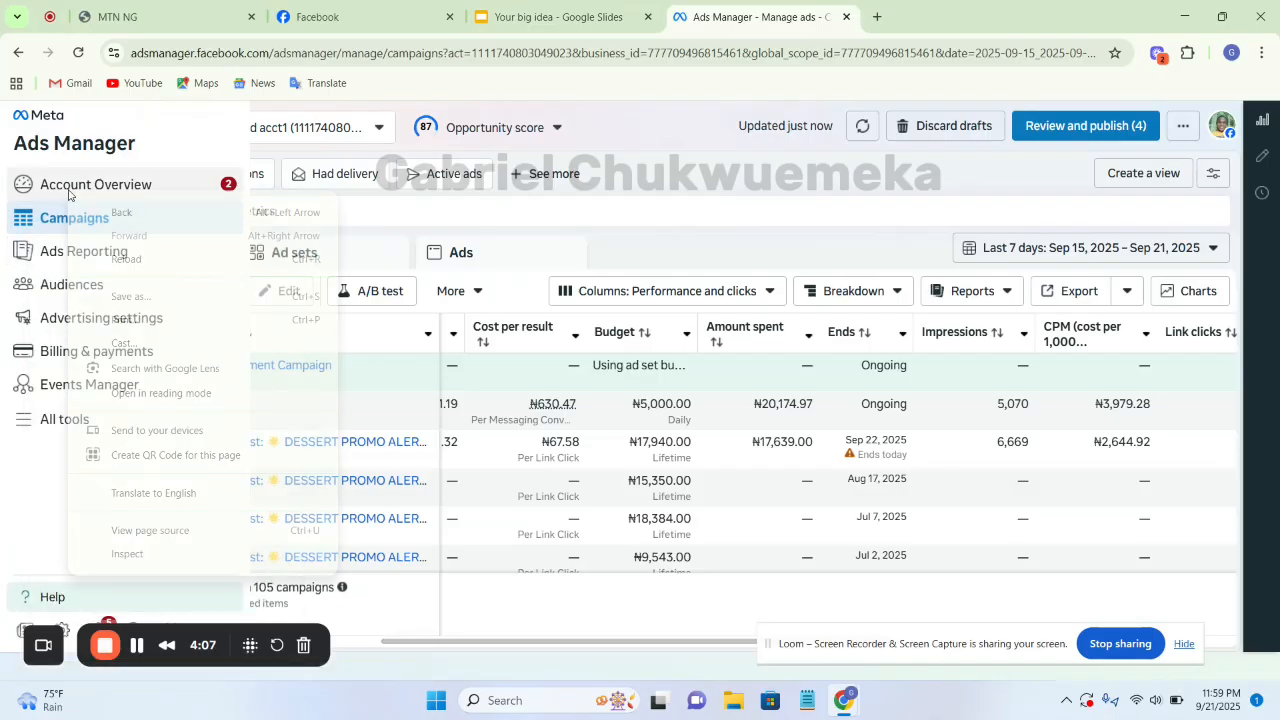
pyautogui.click(72, 190)
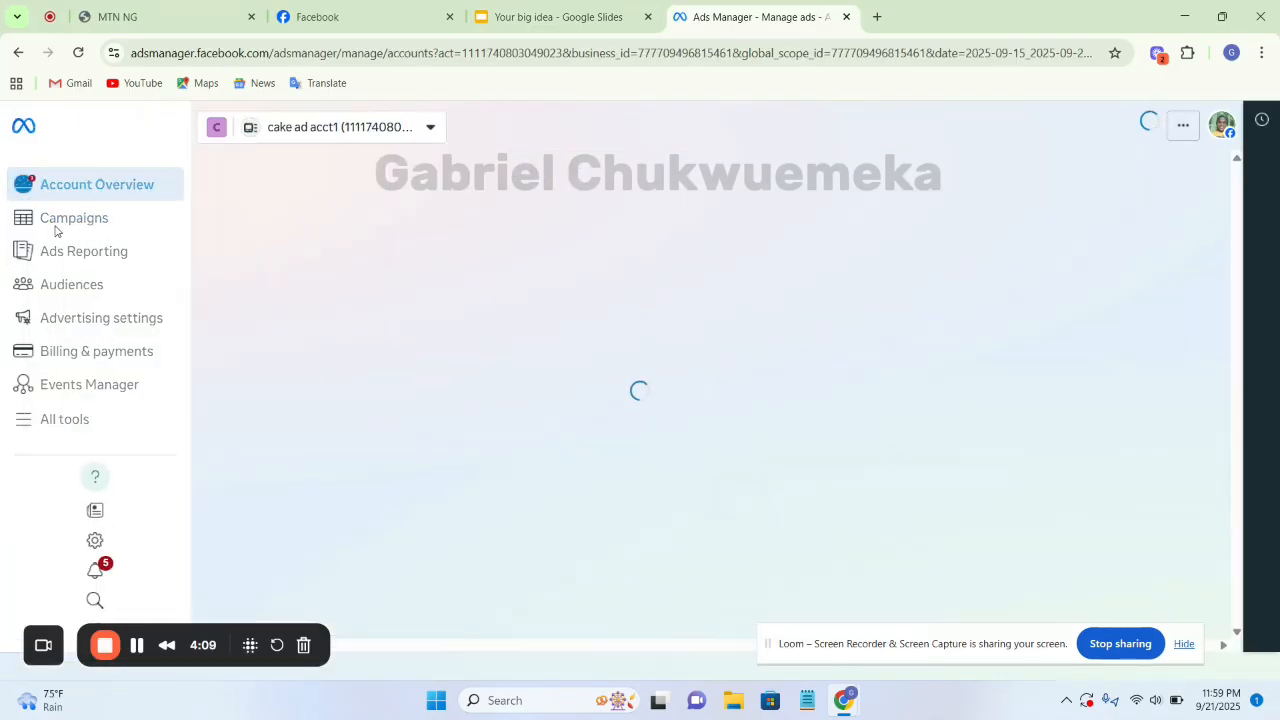
pyautogui.click(28, 220)
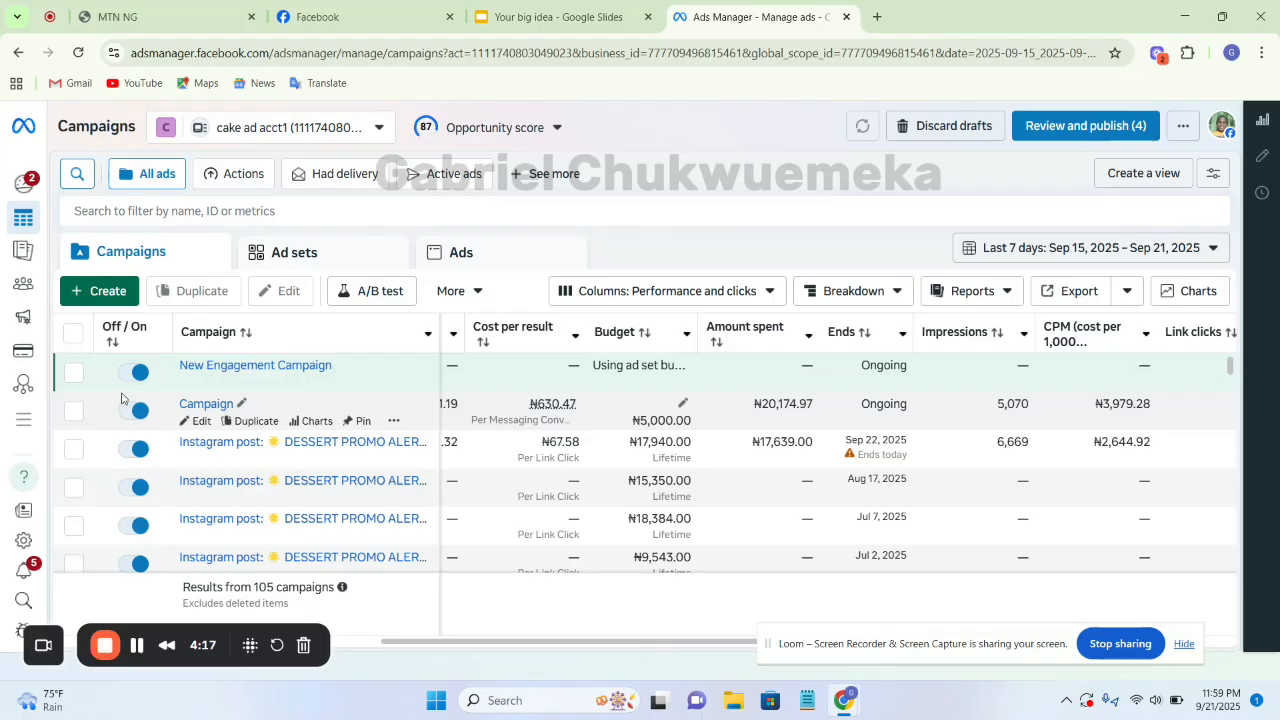
# Open the active campaign named Campaign for editing, dismiss the sales campaign notice, and open its Brd Loc Only ad set
pyautogui.click(74, 411)
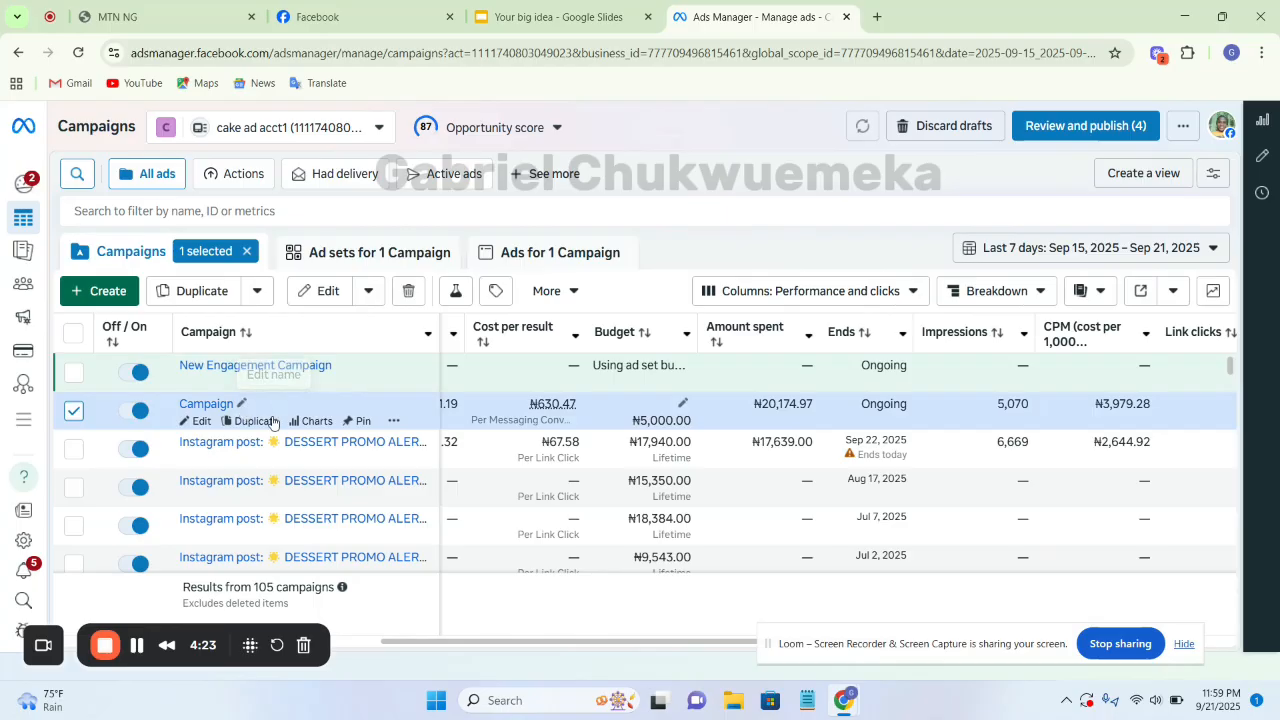
pyautogui.click(202, 422)
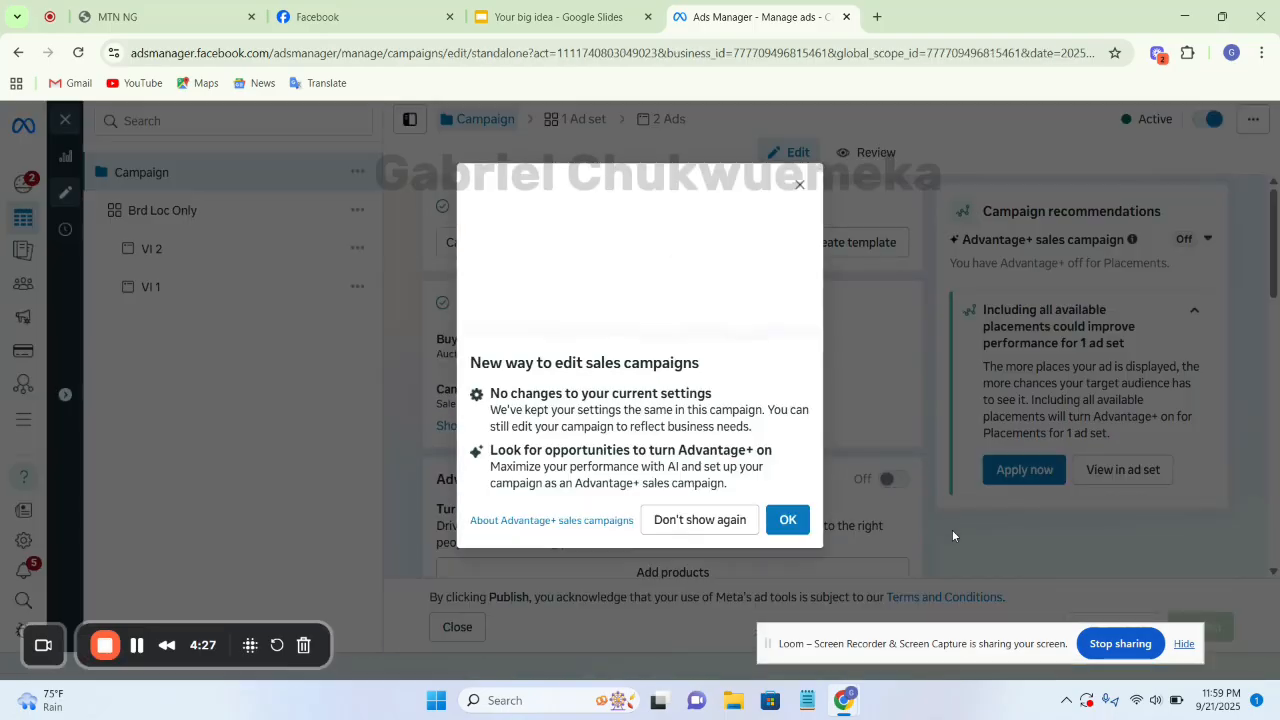
pyautogui.click(789, 521)
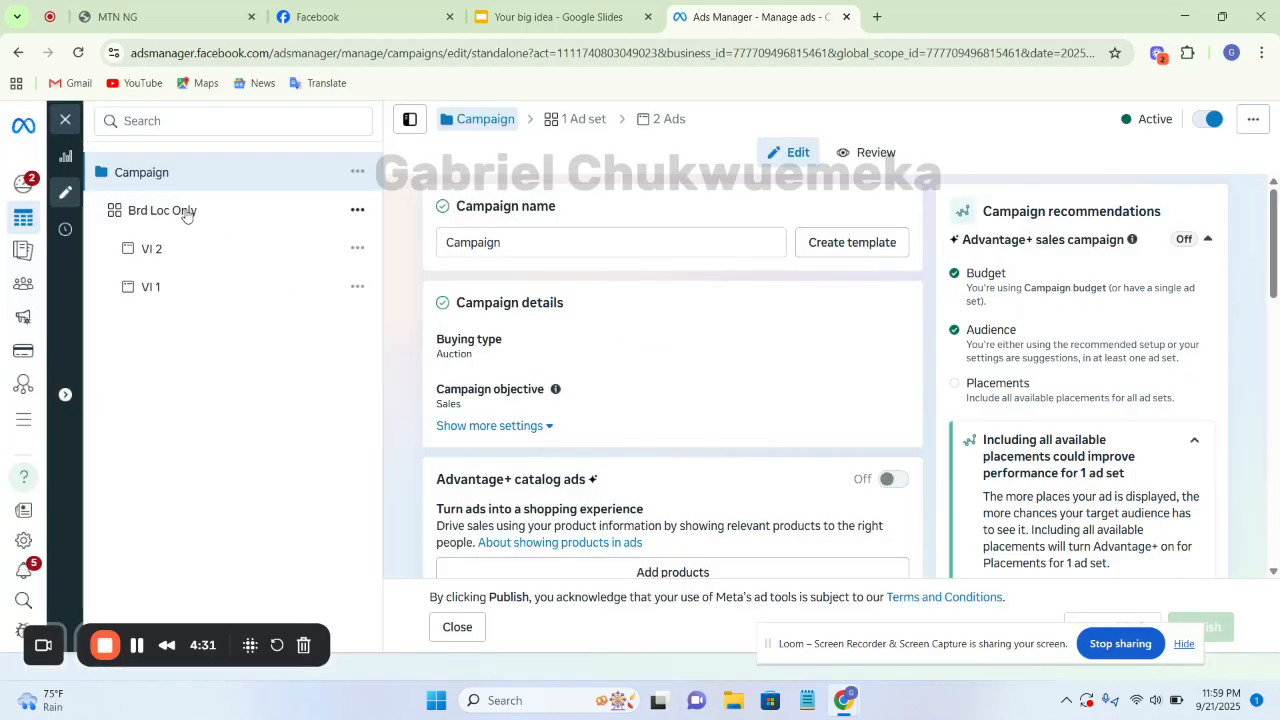
pyautogui.click(162, 211)
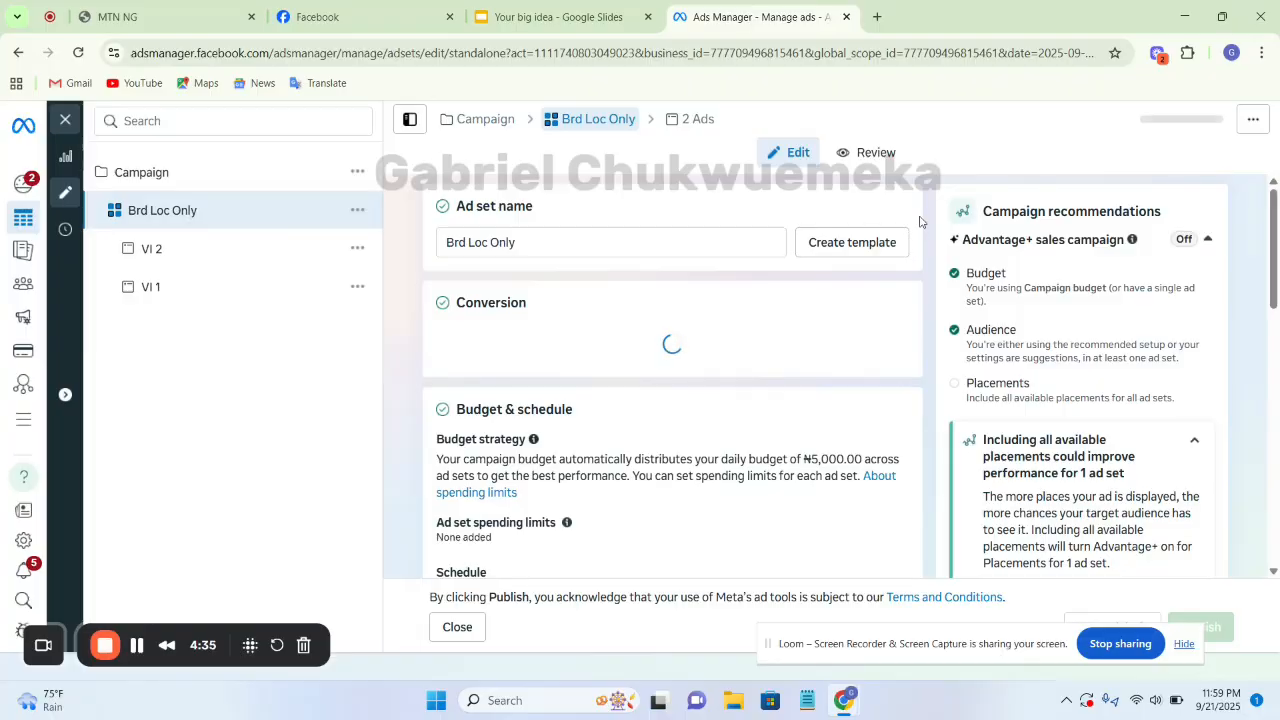
# Review the Brd Loc Only ad set's conversion, budget and schedule settings down to the audience's included locations
pyautogui.scroll(-5, 920, 222)
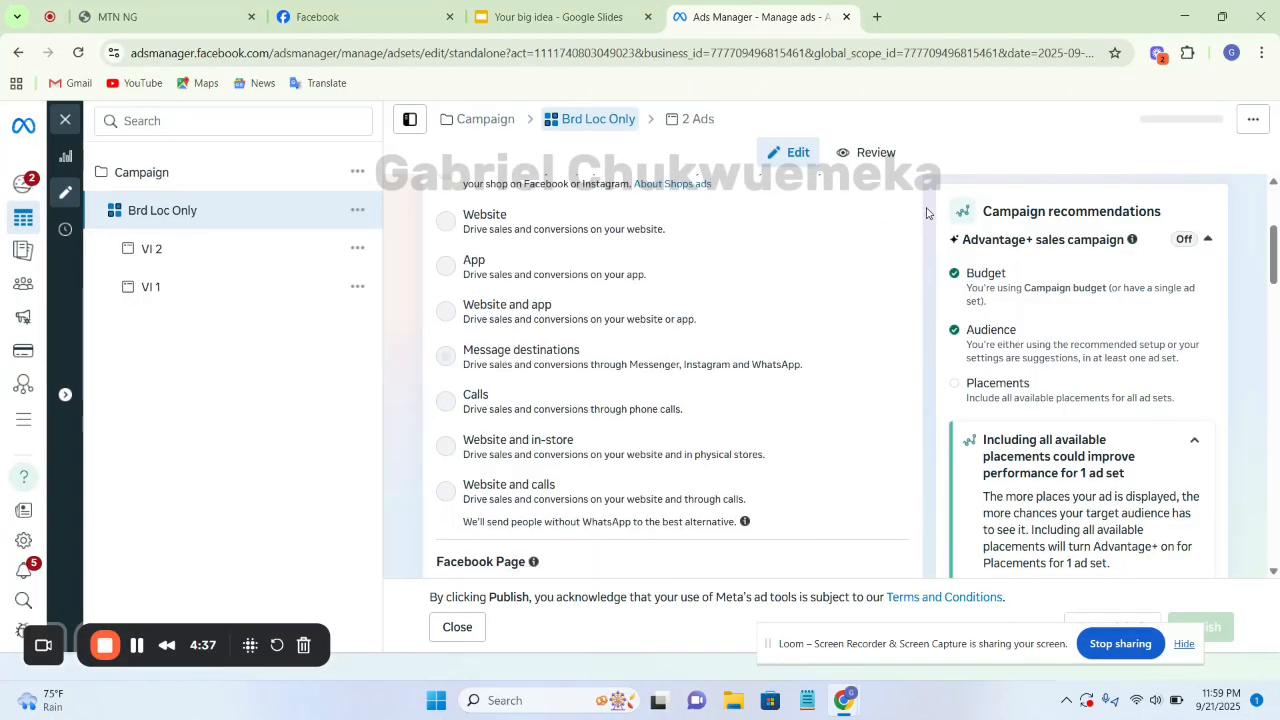
pyautogui.scroll(-2, 927, 211)
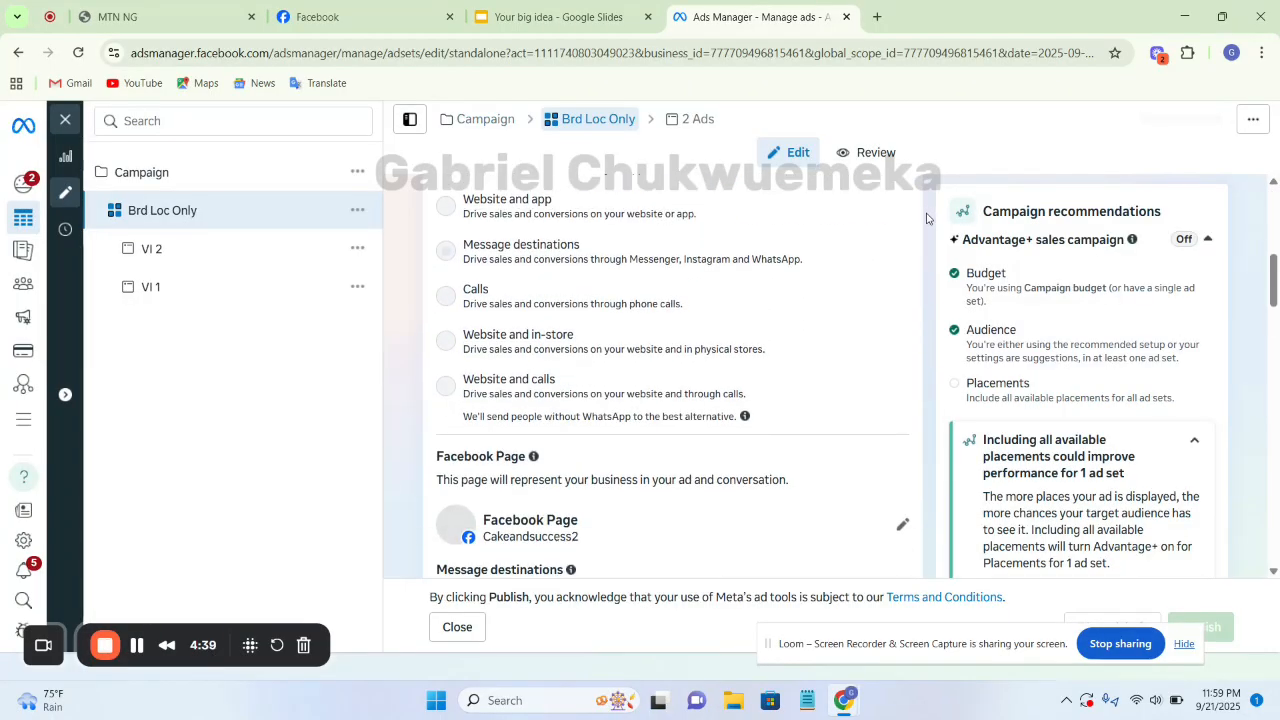
pyautogui.scroll(-4, 926, 215)
pyautogui.scroll(-5, 926, 218)
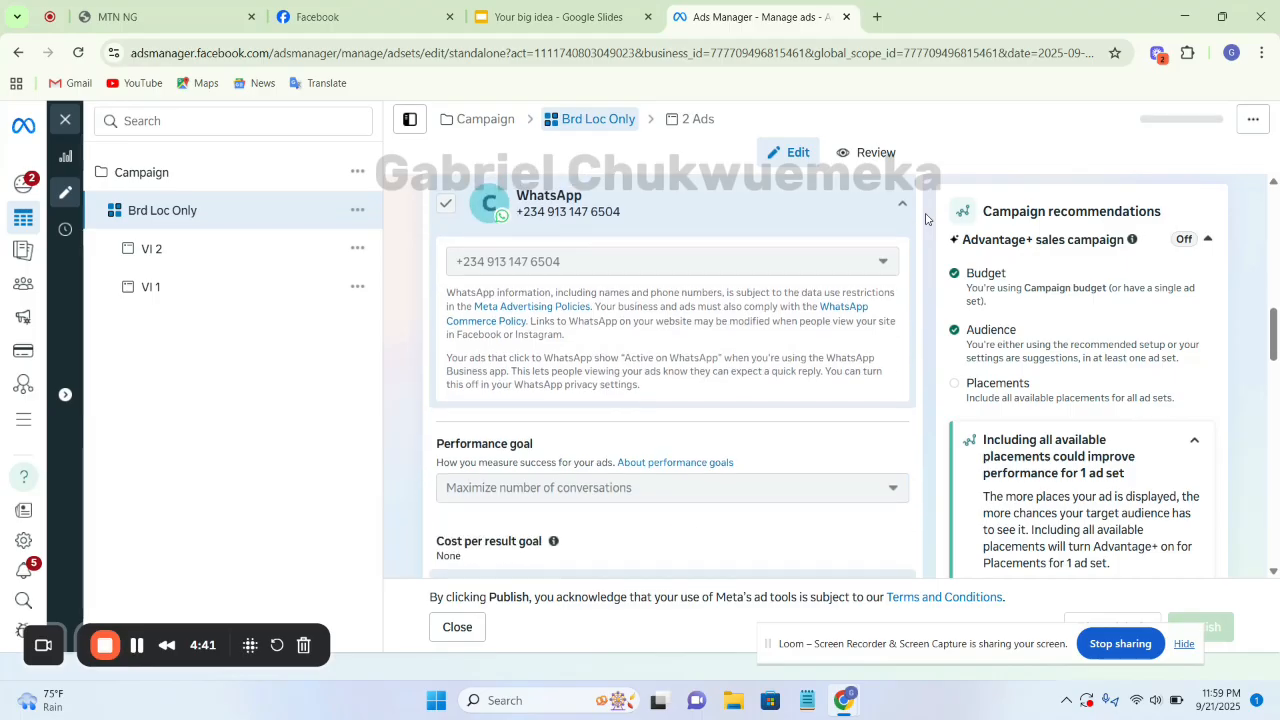
pyautogui.scroll(-6, 926, 218)
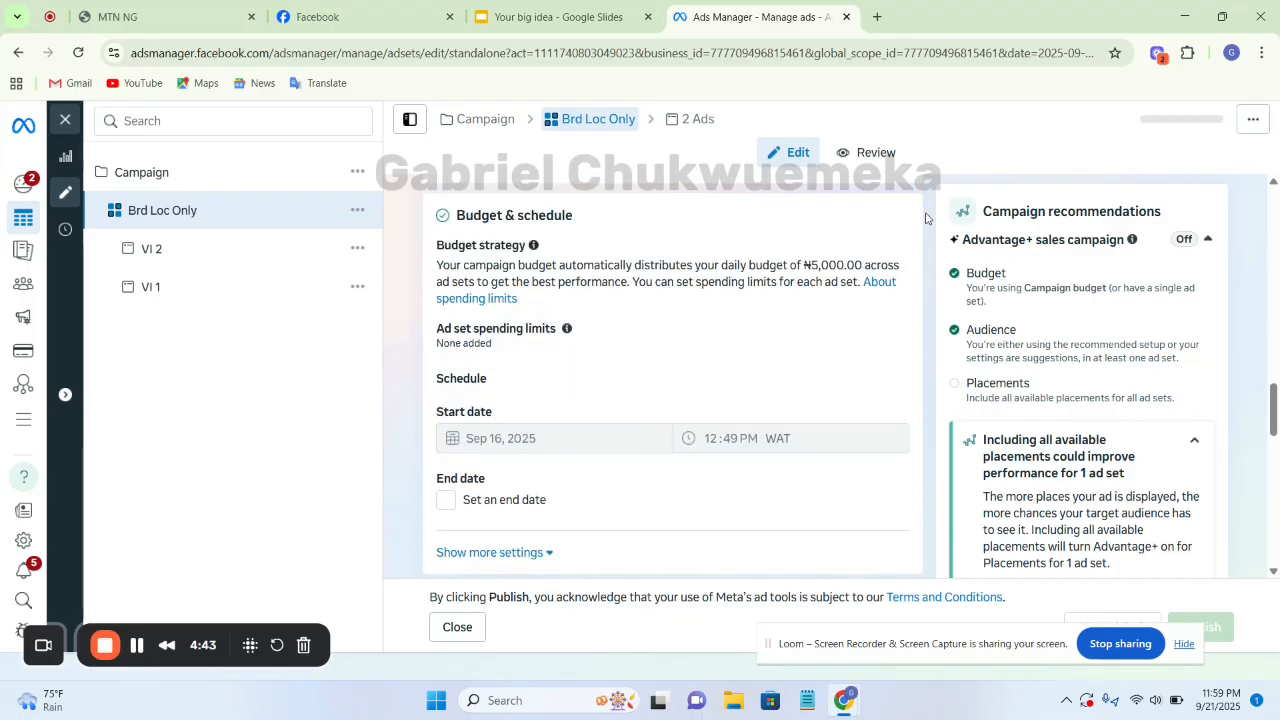
pyautogui.scroll(-5, 926, 218)
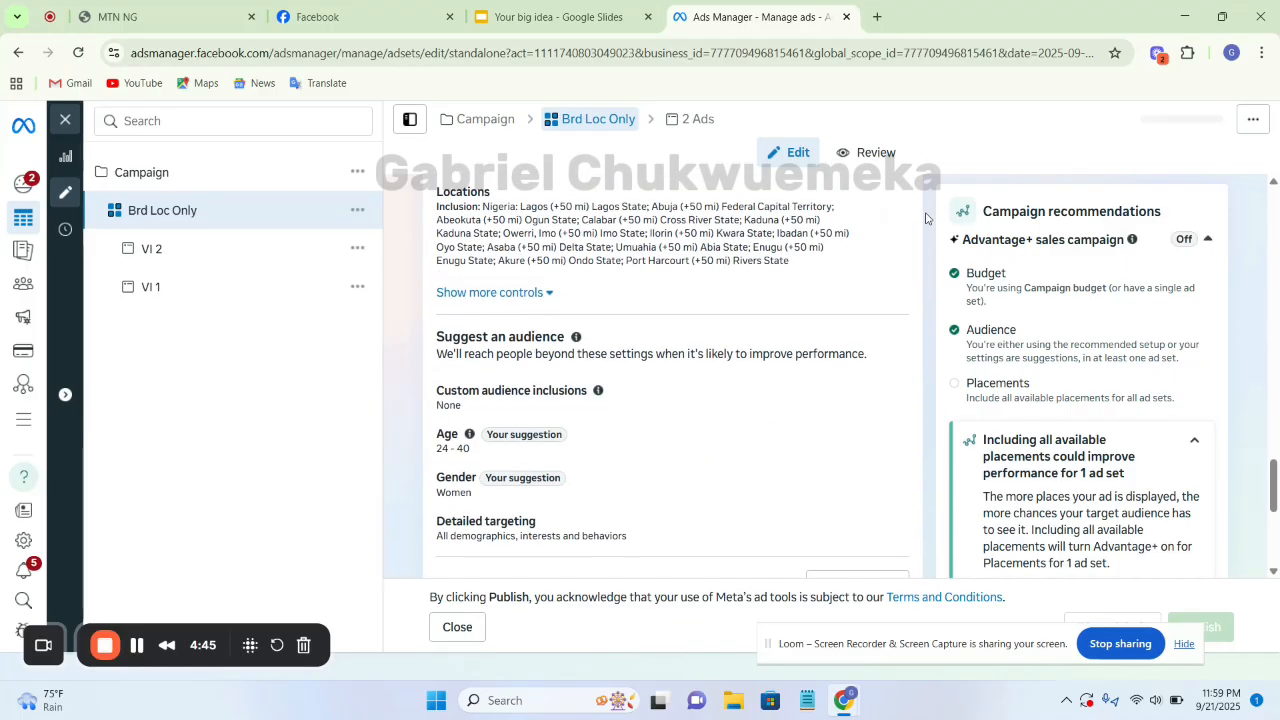
pyautogui.scroll(2, 926, 218)
pyautogui.scroll(1, 926, 218)
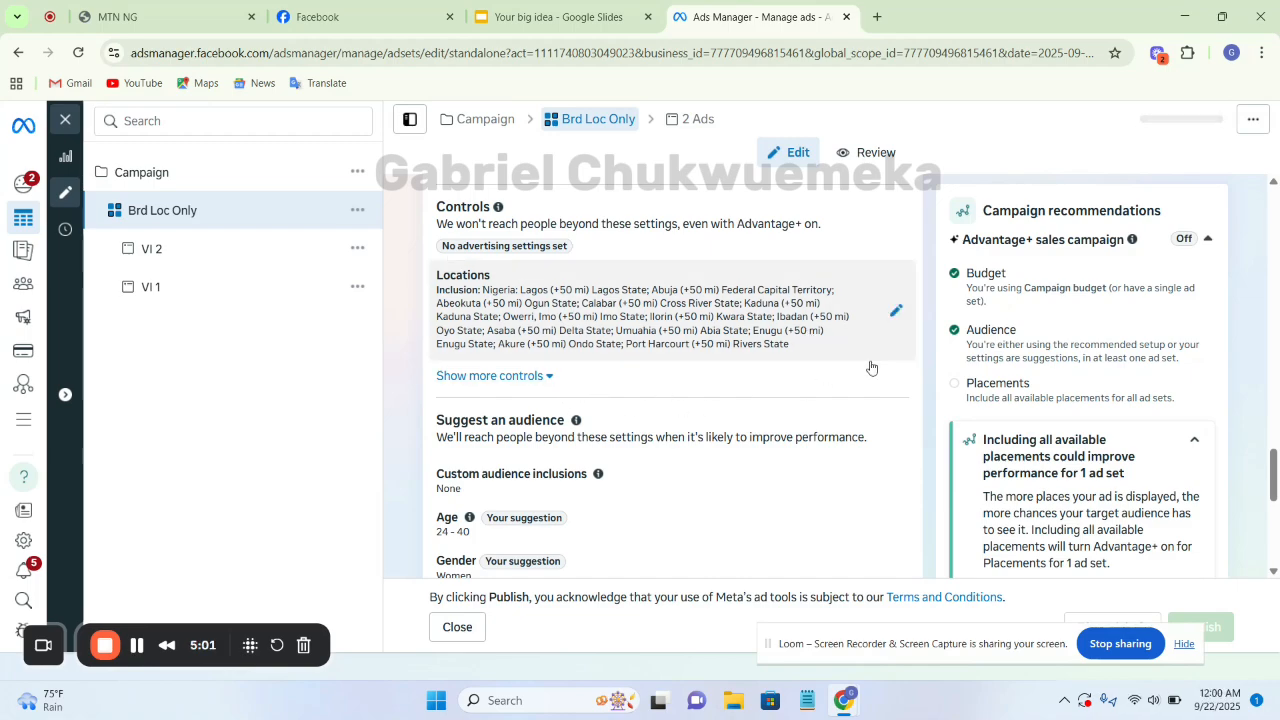
# Examine the ad set's suggested age, gender and detailed targeting, its placements, and the location controls again
pyautogui.scroll(-2, 870, 368)
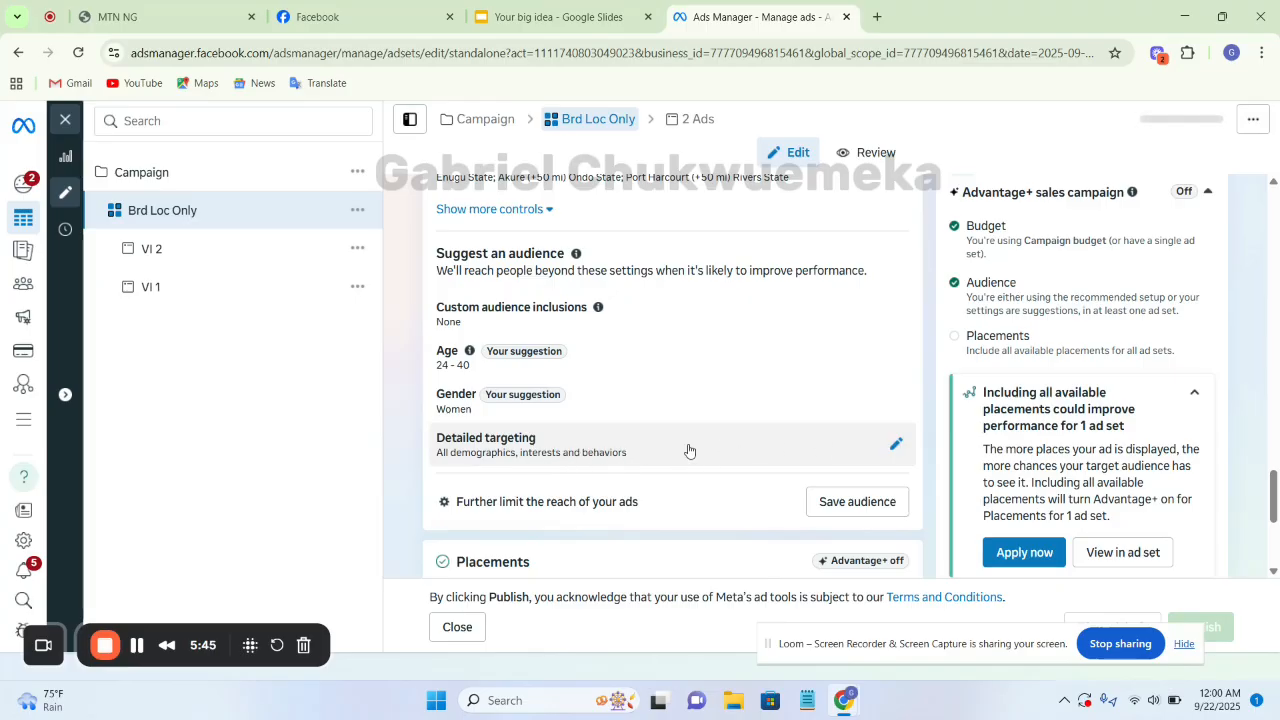
pyautogui.scroll(-3, 690, 440)
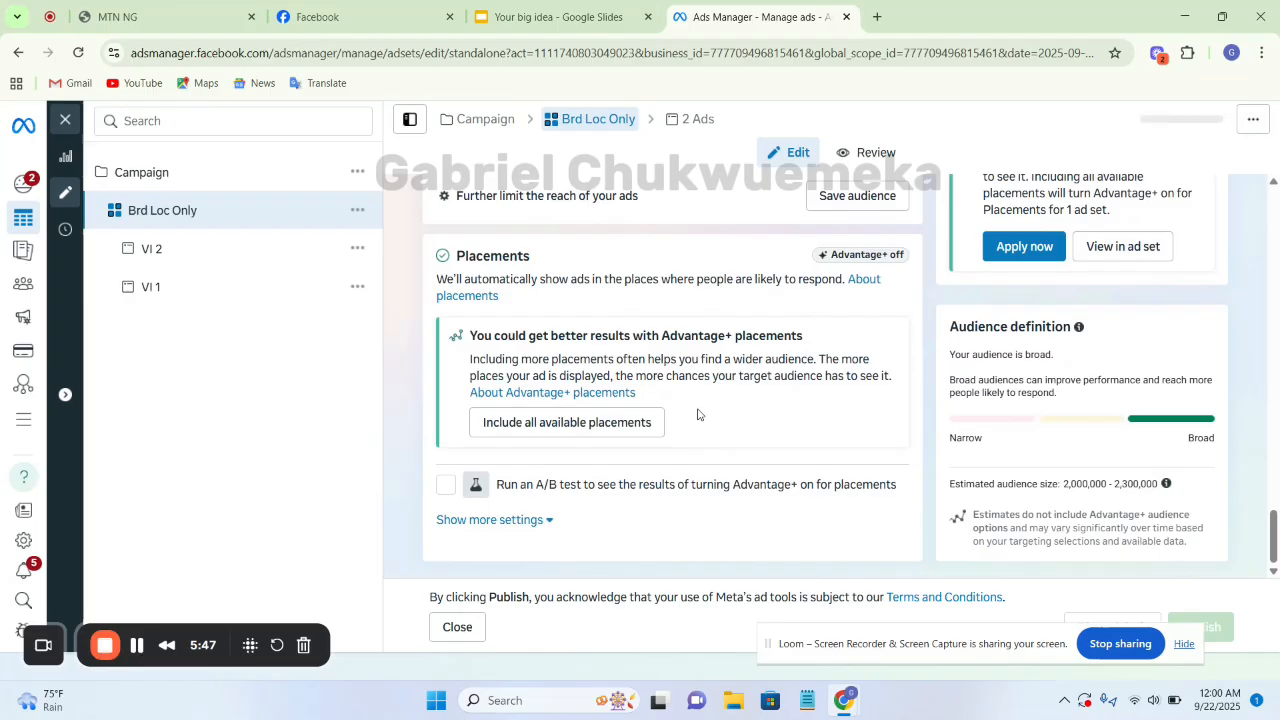
pyautogui.scroll(3, 916, 430)
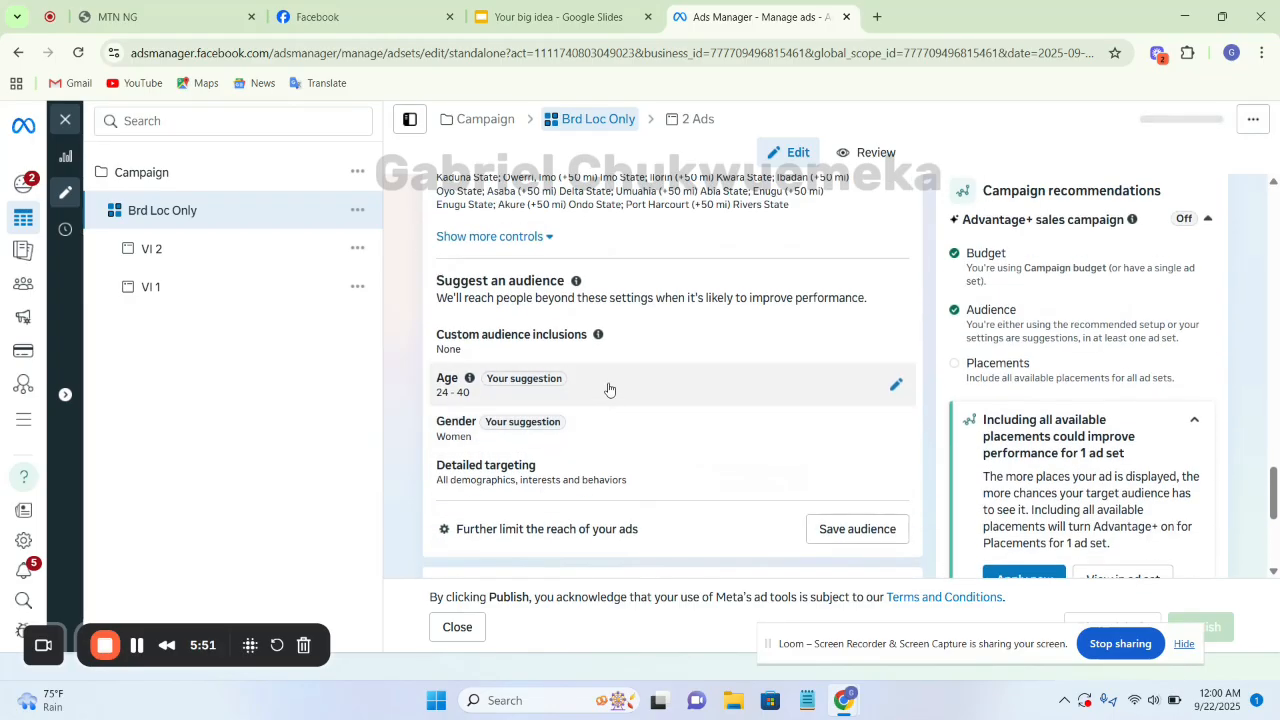
pyautogui.scroll(1, 610, 393)
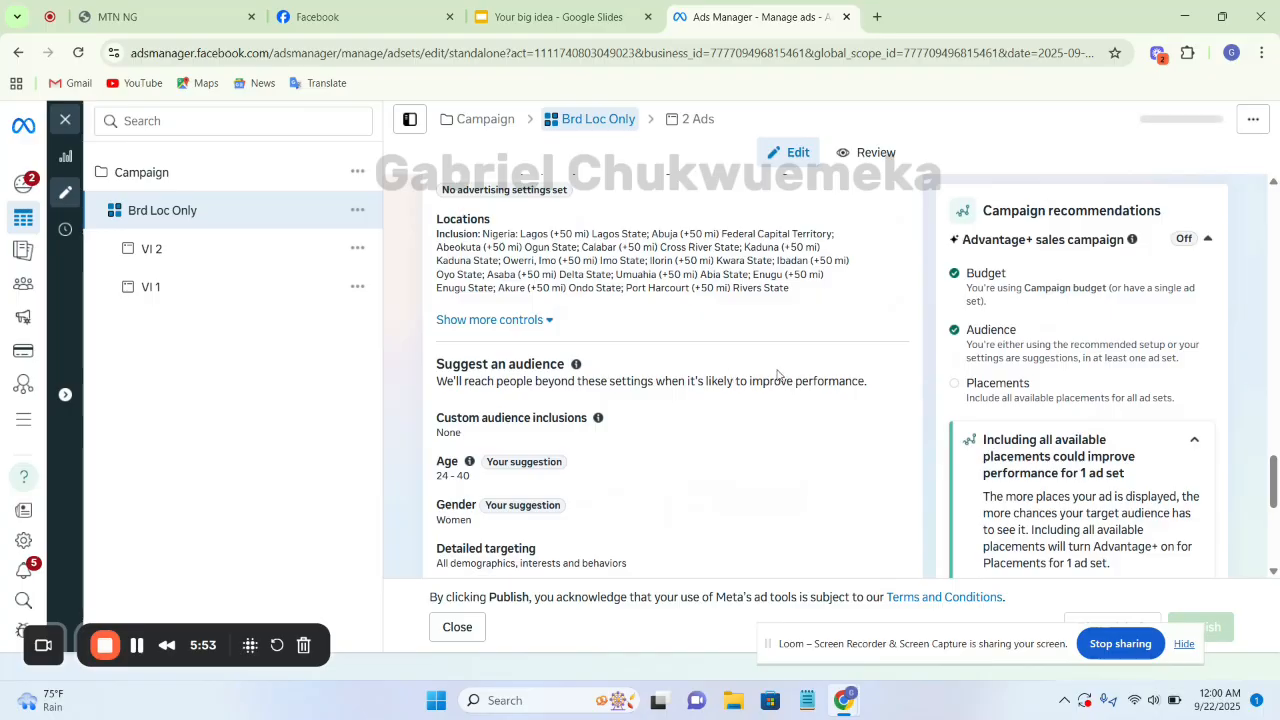
pyautogui.scroll(1, 771, 329)
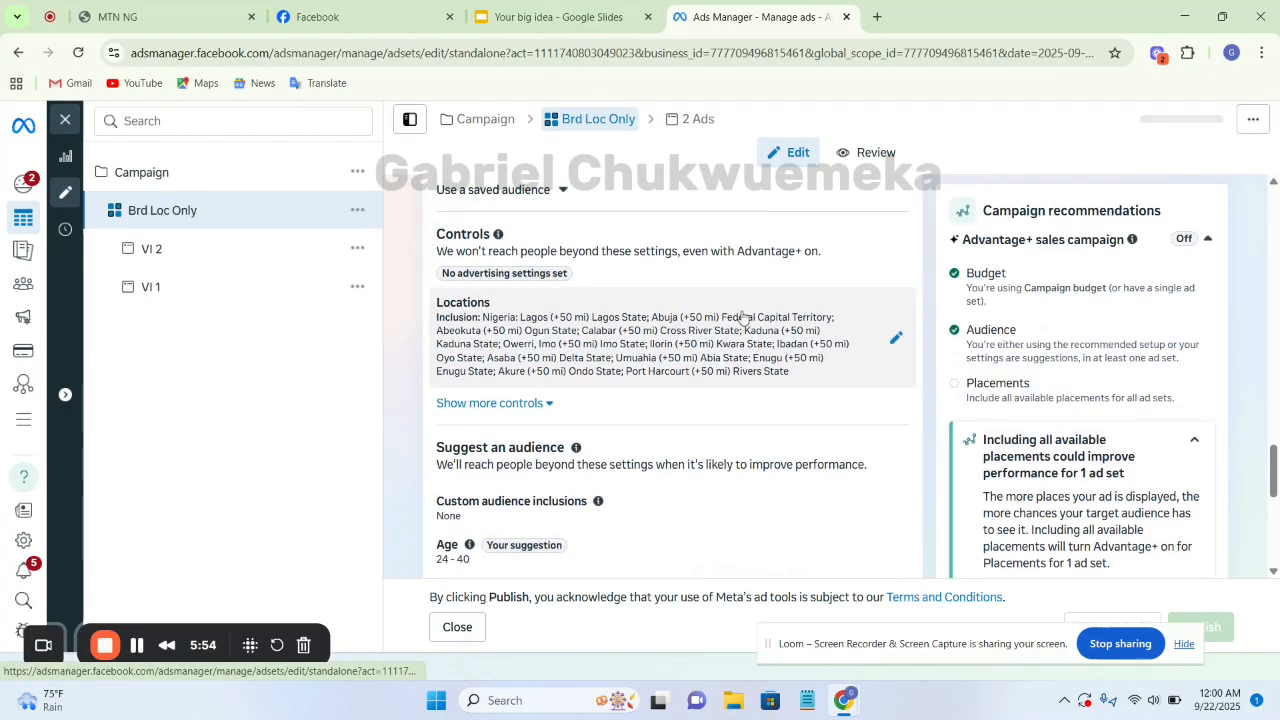
# Switch to the No Interest Targeting slide in the Google Slides presentation
pyautogui.click(527, 22)
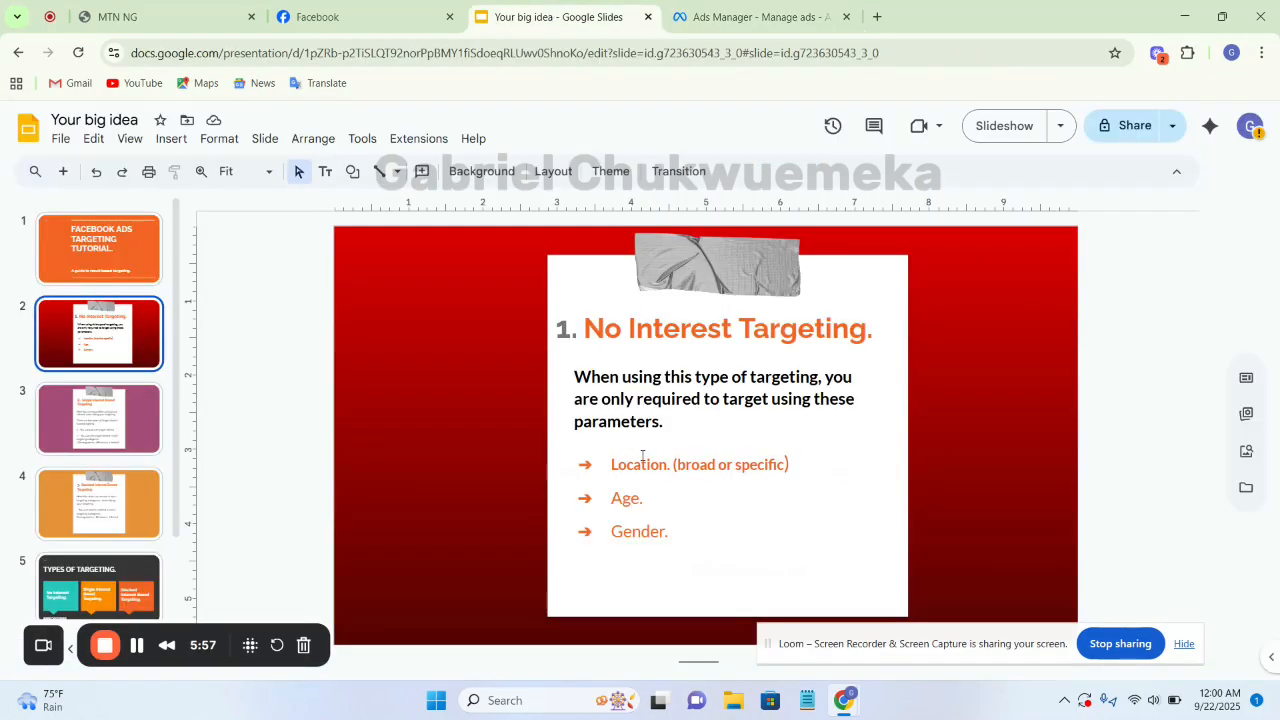
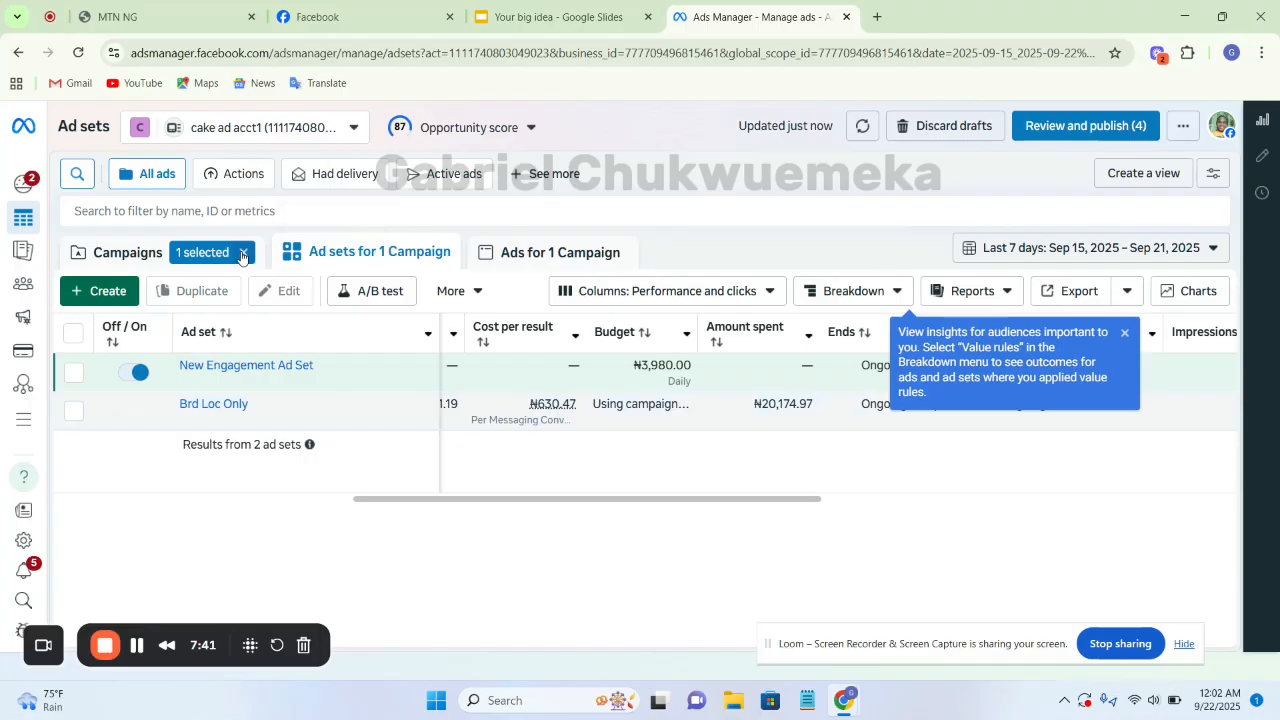
# Clear the campaign selection and create a new auction campaign with the Engagement objective and the manual engagement setup
pyautogui.click(242, 254)
pyautogui.click(193, 259)
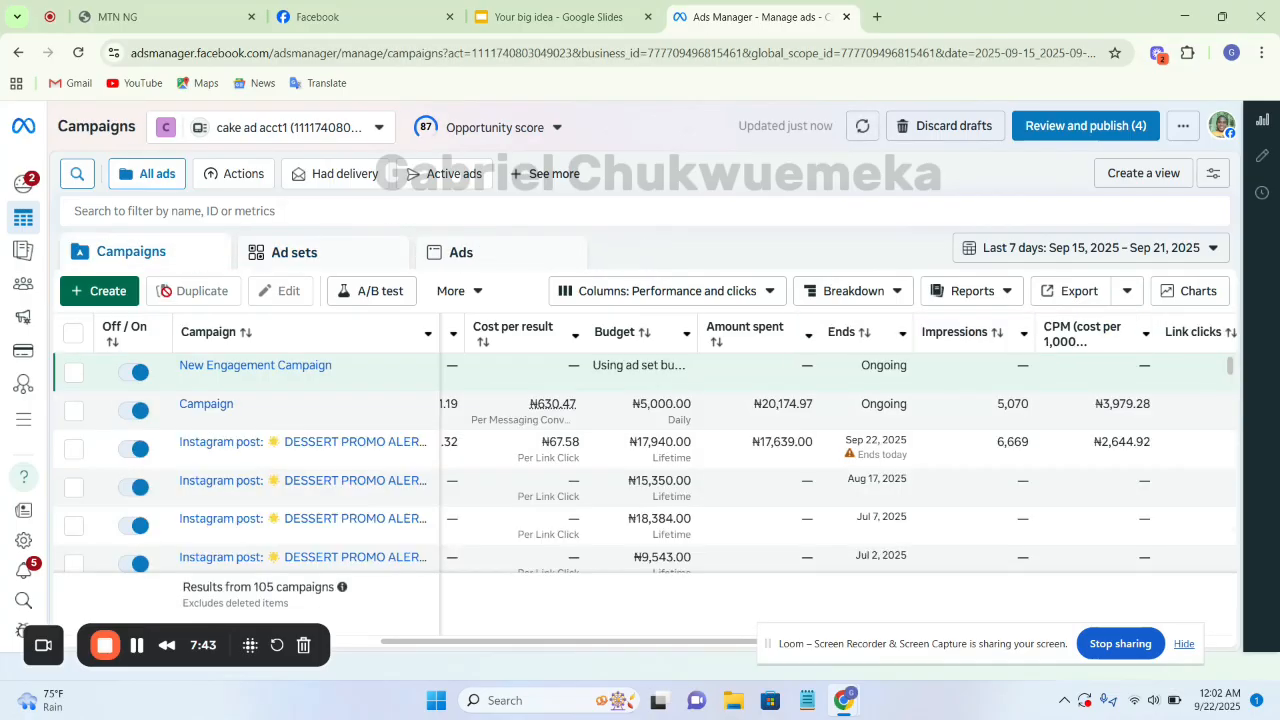
pyautogui.click(108, 291)
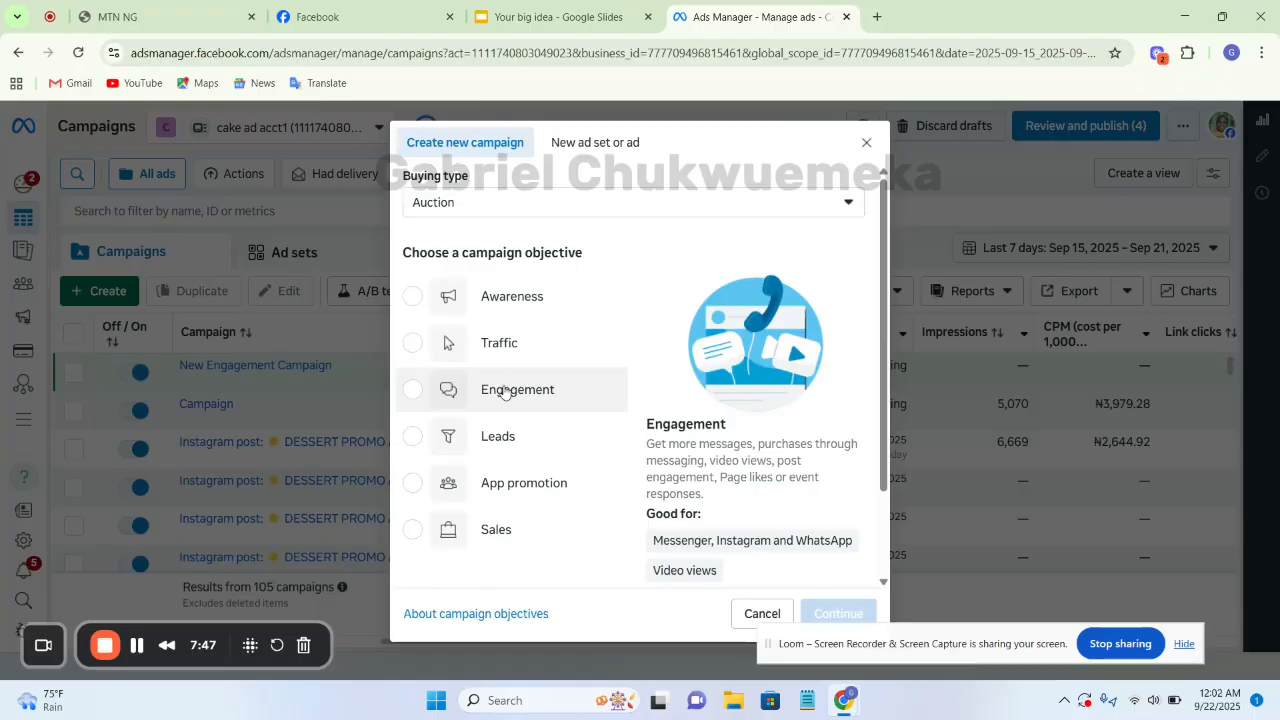
pyautogui.click(413, 391)
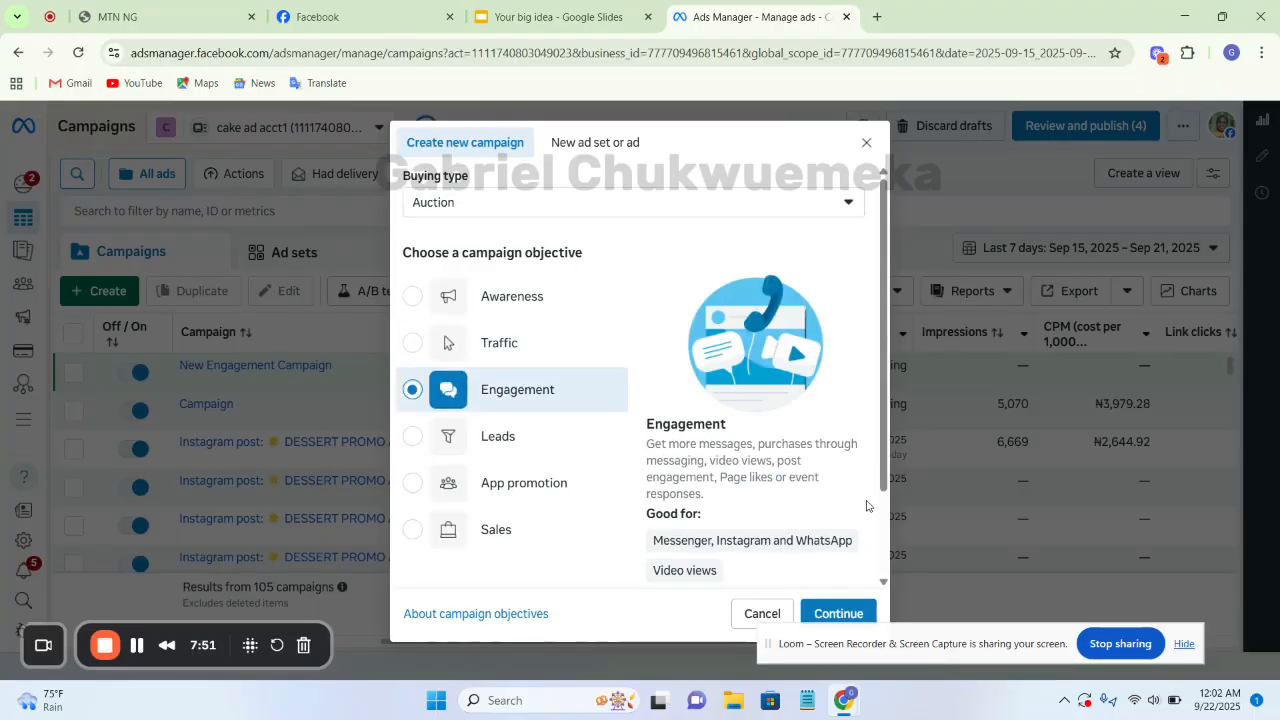
pyautogui.click(836, 607)
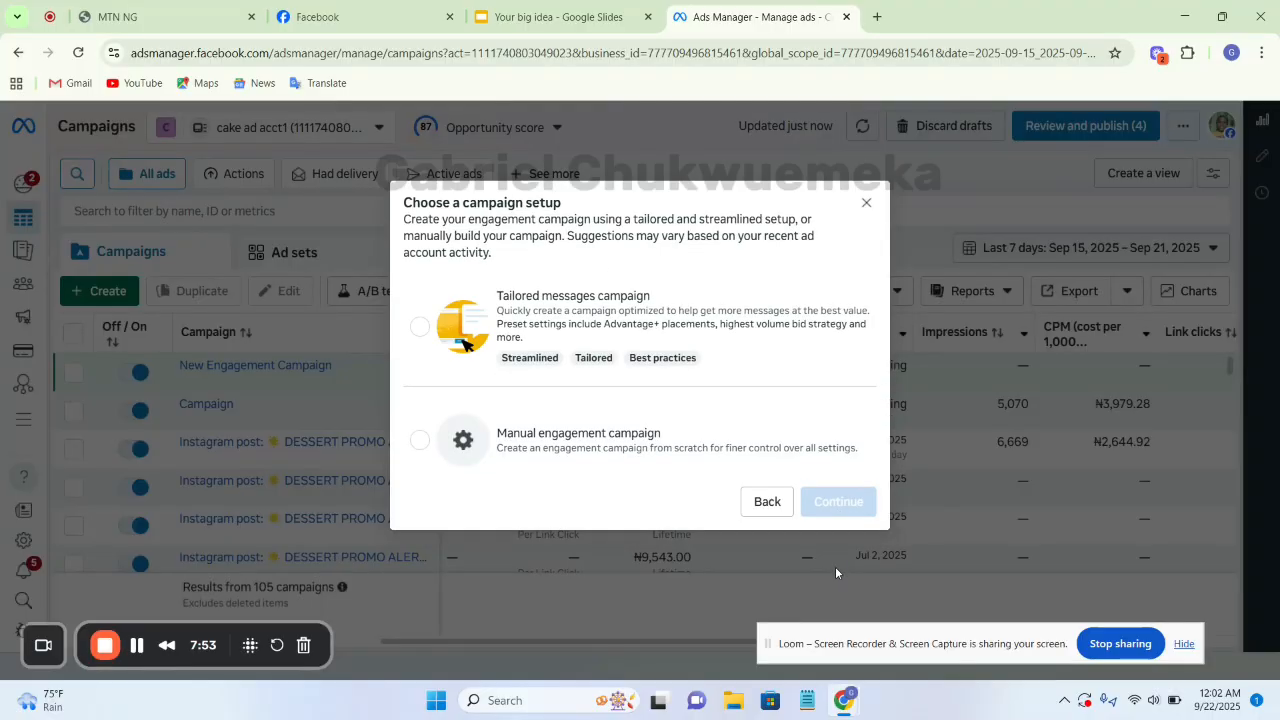
pyautogui.click(714, 483)
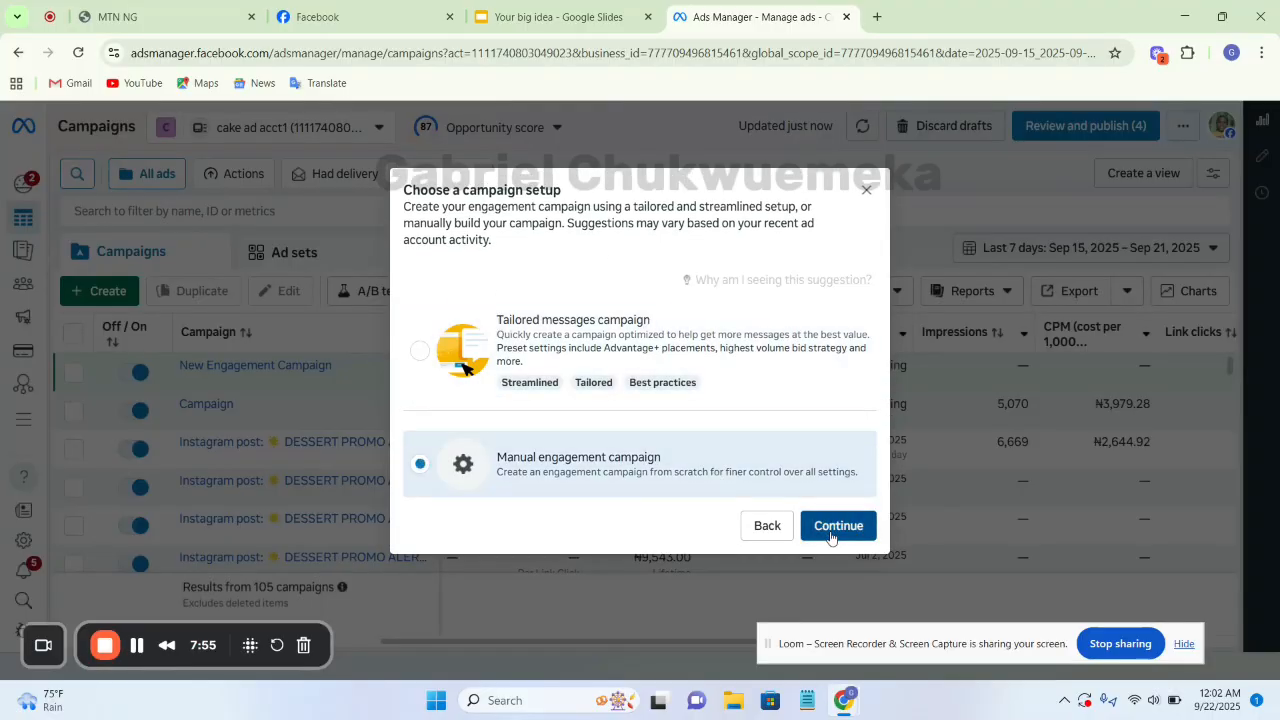
pyautogui.click(836, 526)
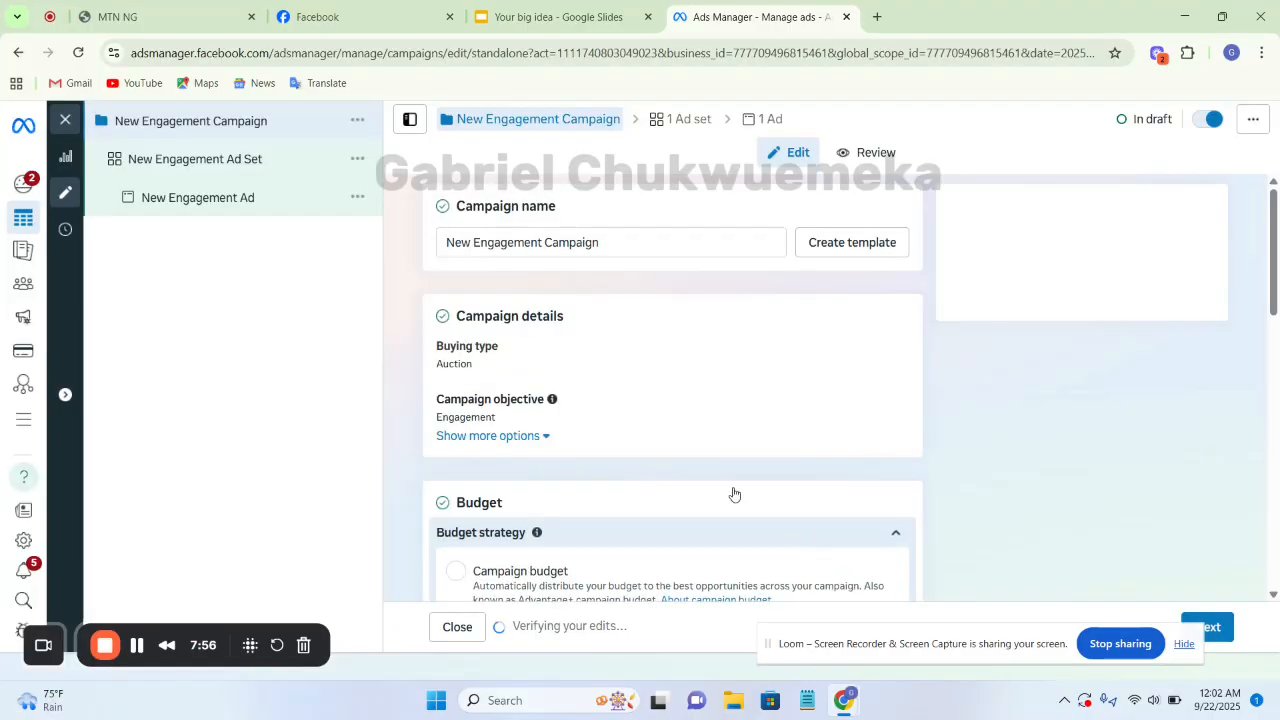
# Open the New Engagement Ad Set and go to its audience controls and Advantage+ audience settings
pyautogui.click(266, 157)
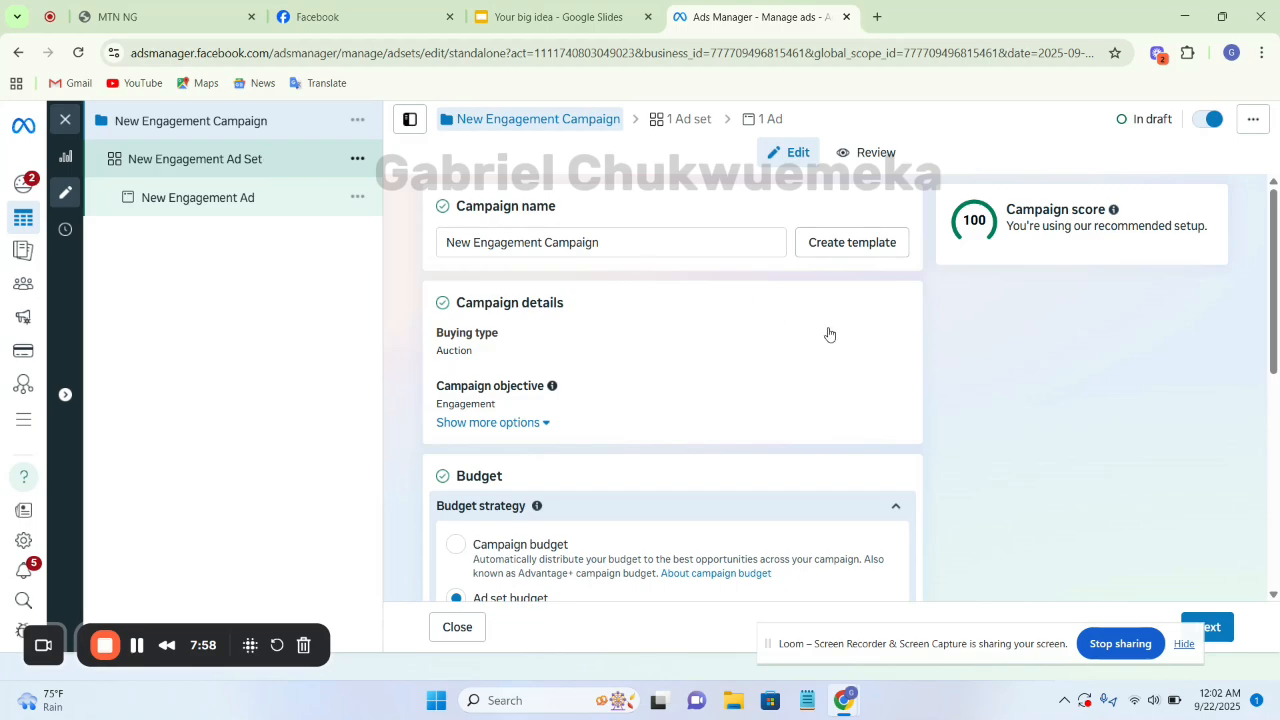
pyautogui.scroll(-9, 897, 349)
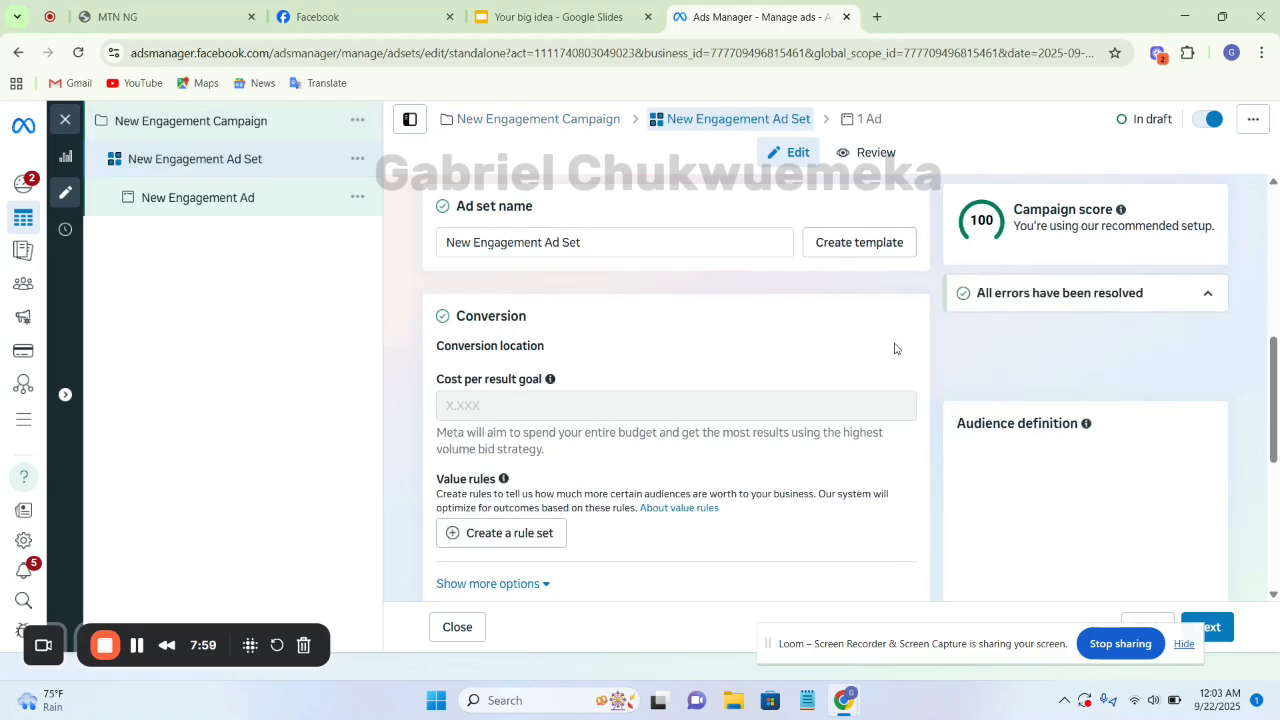
pyautogui.scroll(-10, 899, 350)
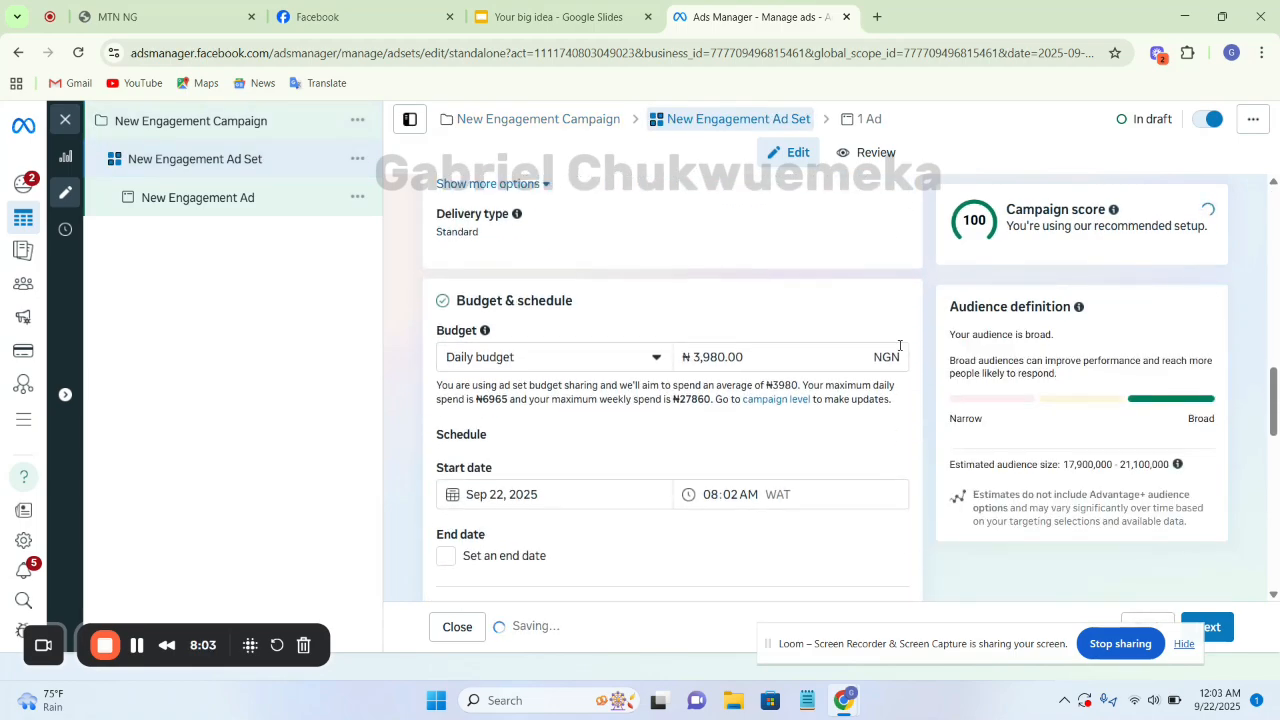
pyautogui.scroll(1, 897, 351)
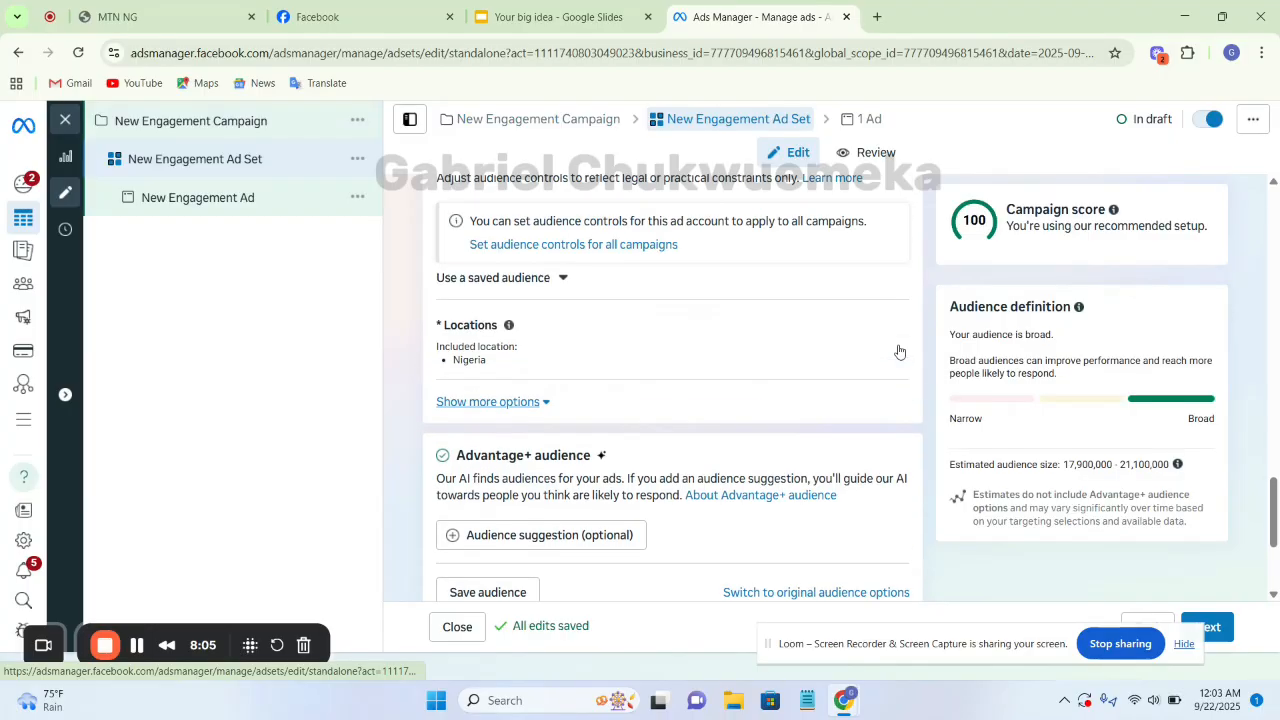
# Consult the Single Interest Based Targeting slide in Google Slides, and return to the ad set in Ads Manager
pyautogui.click(534, 12)
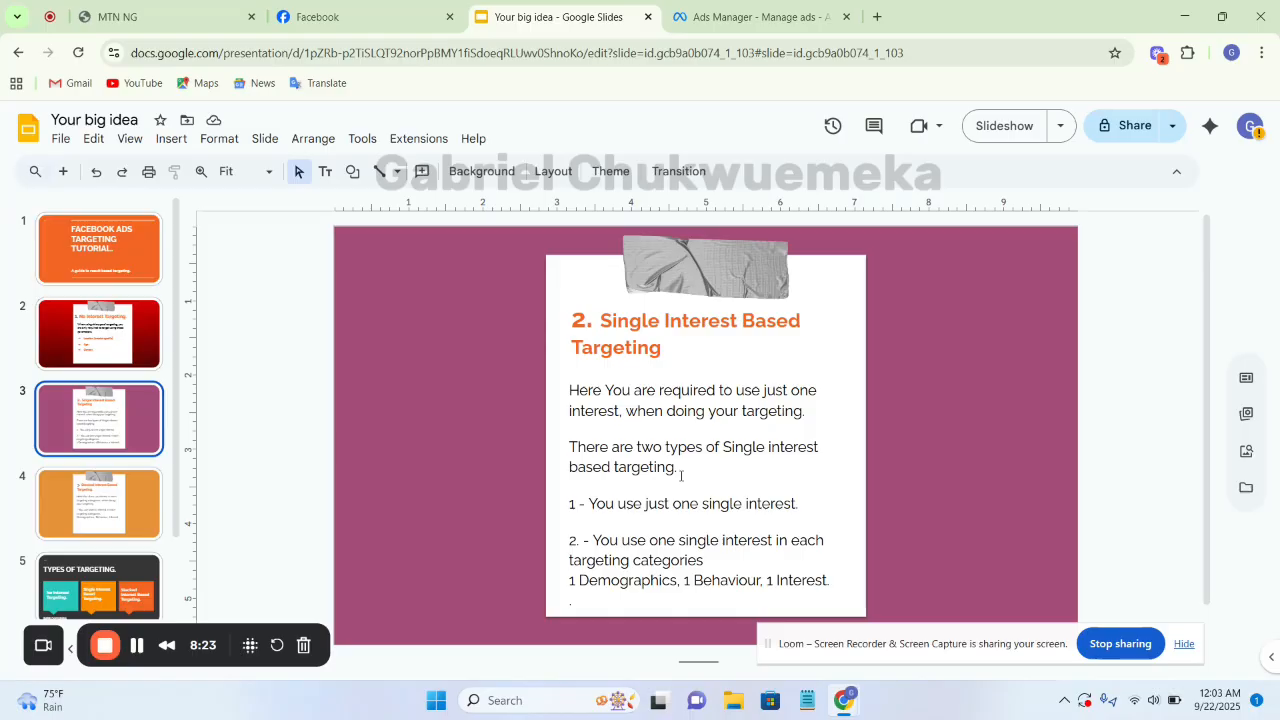
pyautogui.click(718, 16)
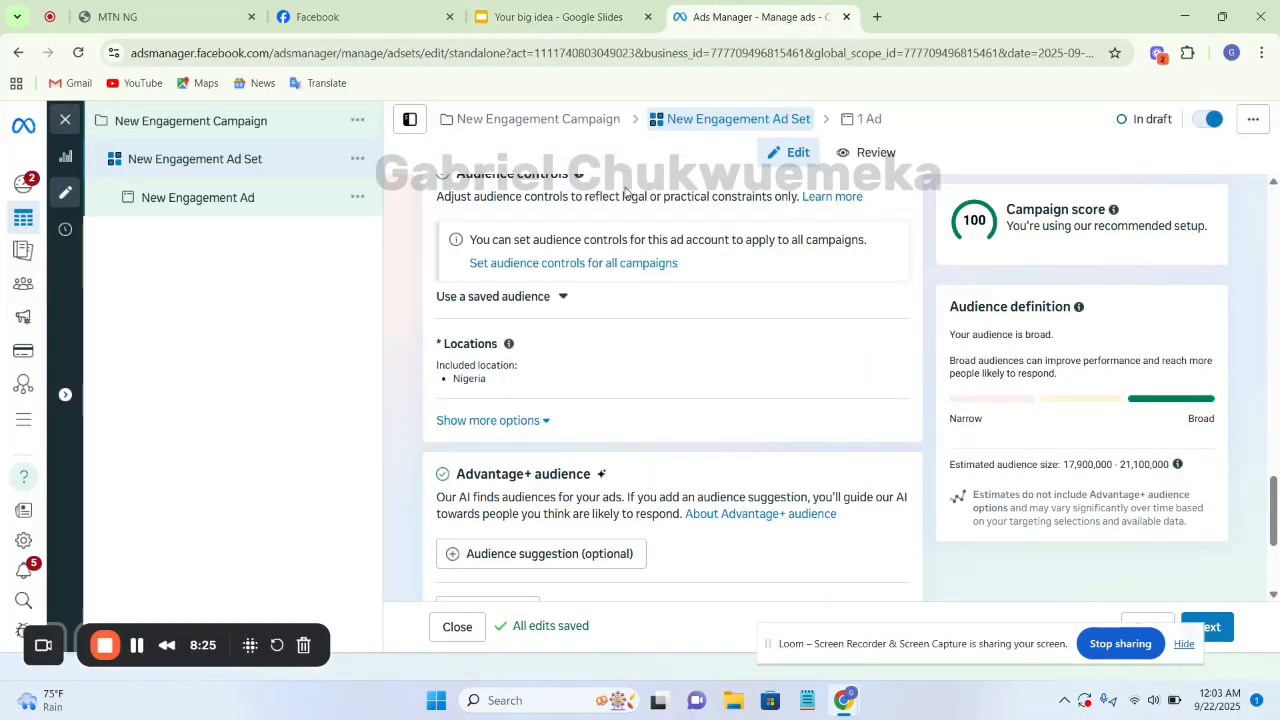
# Add an audience suggestion to the ad set with ages 24 to 40 and the gender set to Women
pyautogui.scroll(-3, 690, 322)
pyautogui.scroll(1, 700, 268)
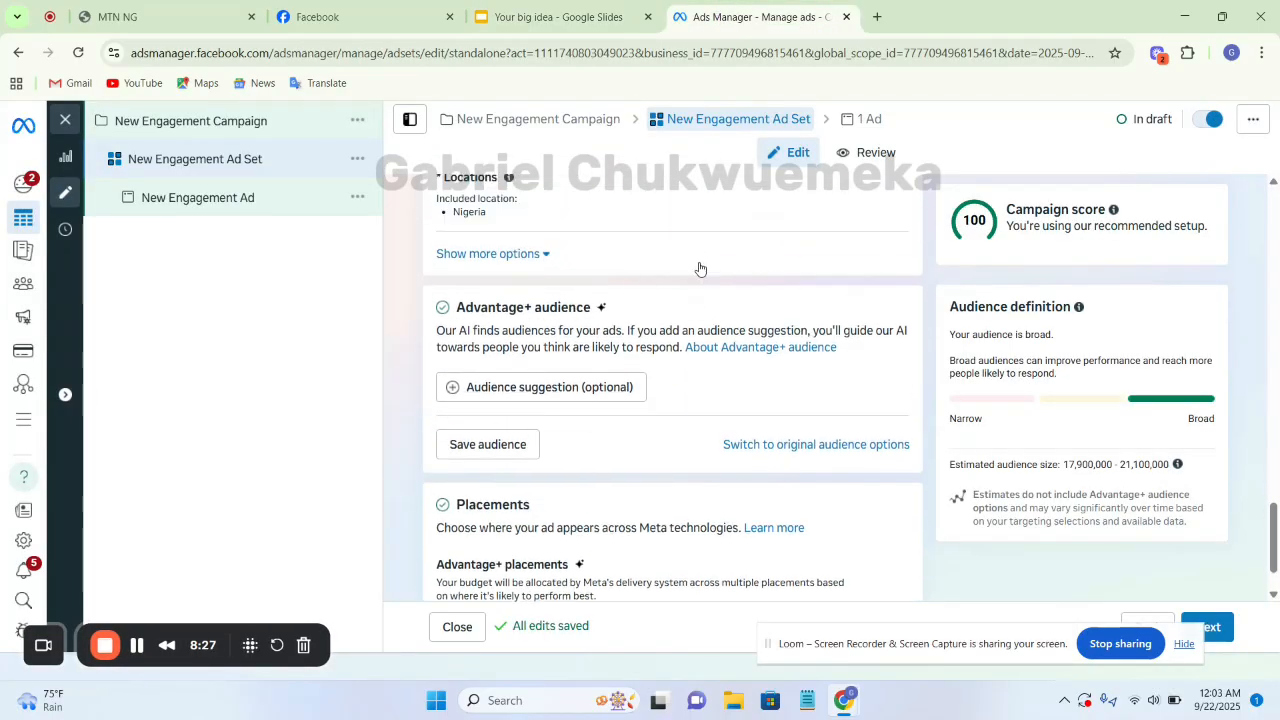
pyautogui.scroll(-1, 700, 268)
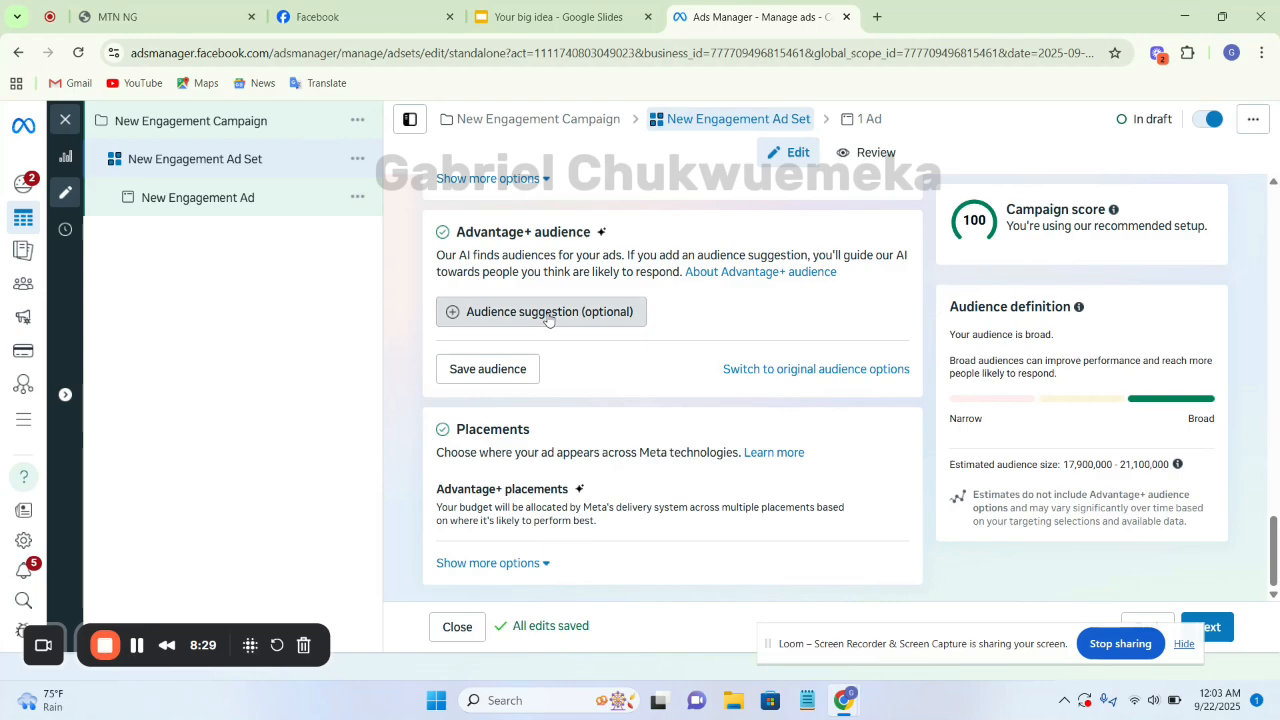
pyautogui.click(548, 312)
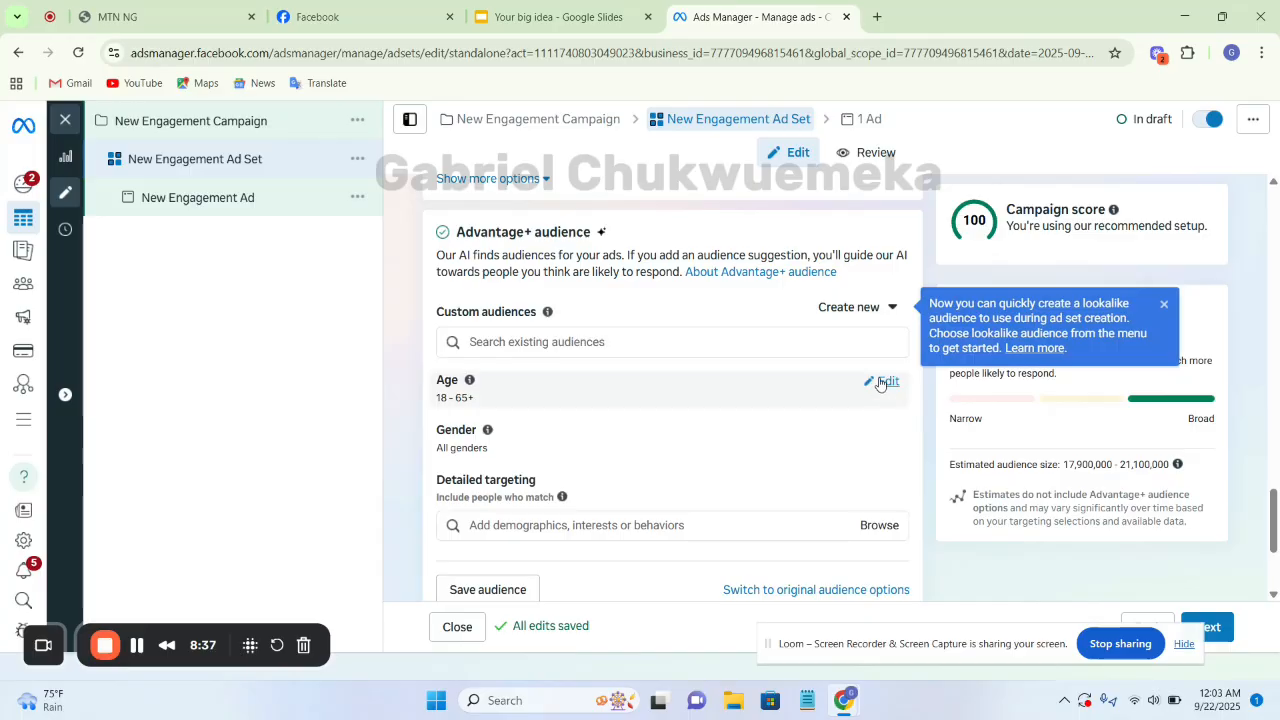
pyautogui.click(884, 381)
pyautogui.click(489, 410)
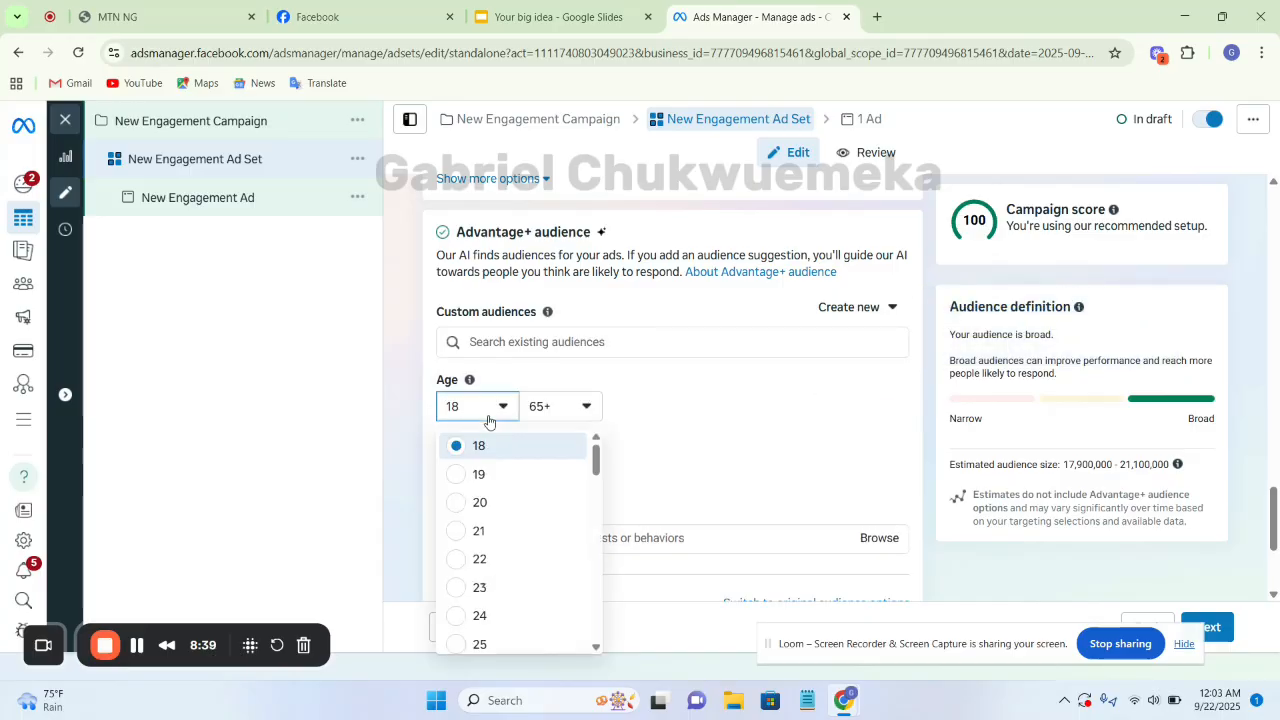
pyautogui.click(457, 615)
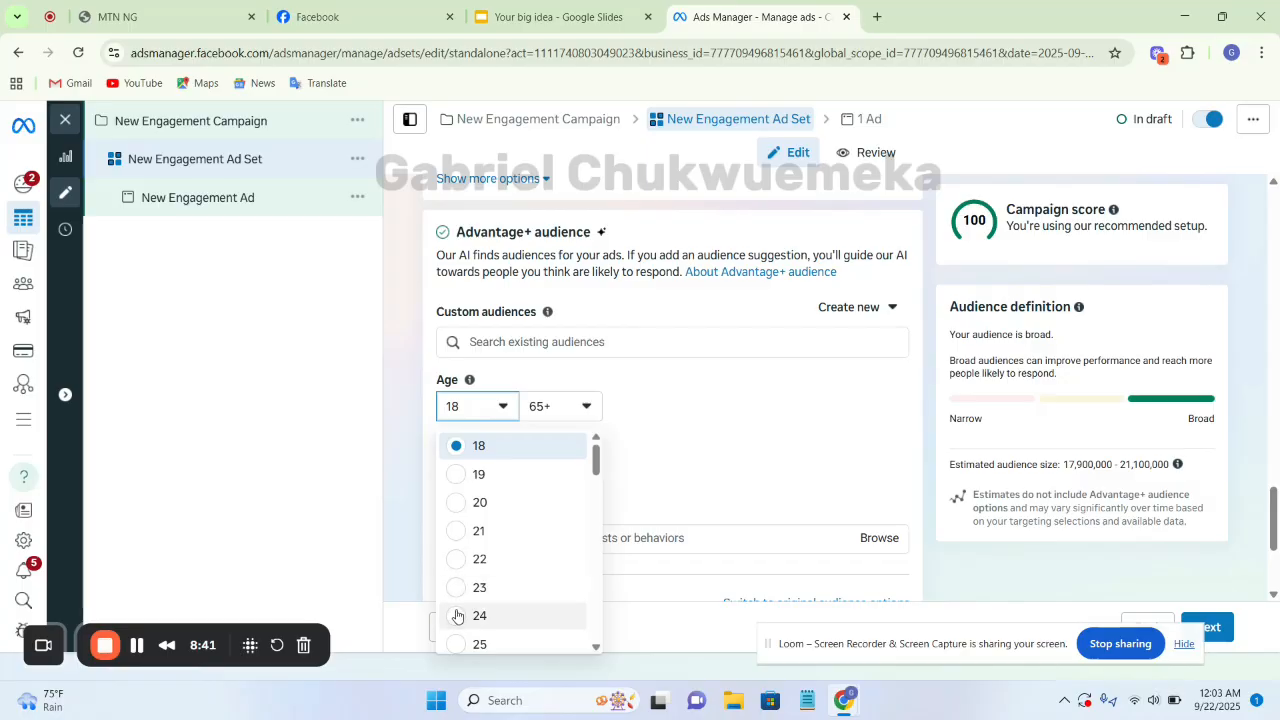
pyautogui.click(578, 406)
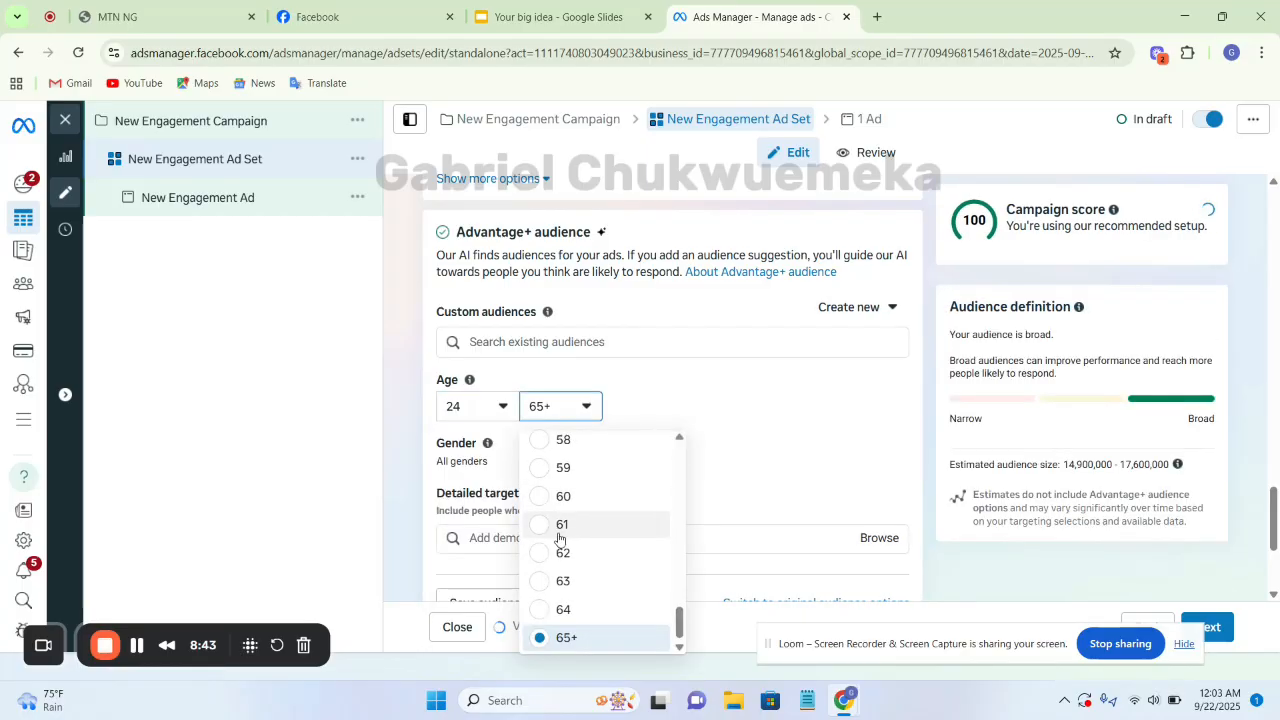
pyautogui.scroll(5, 560, 516)
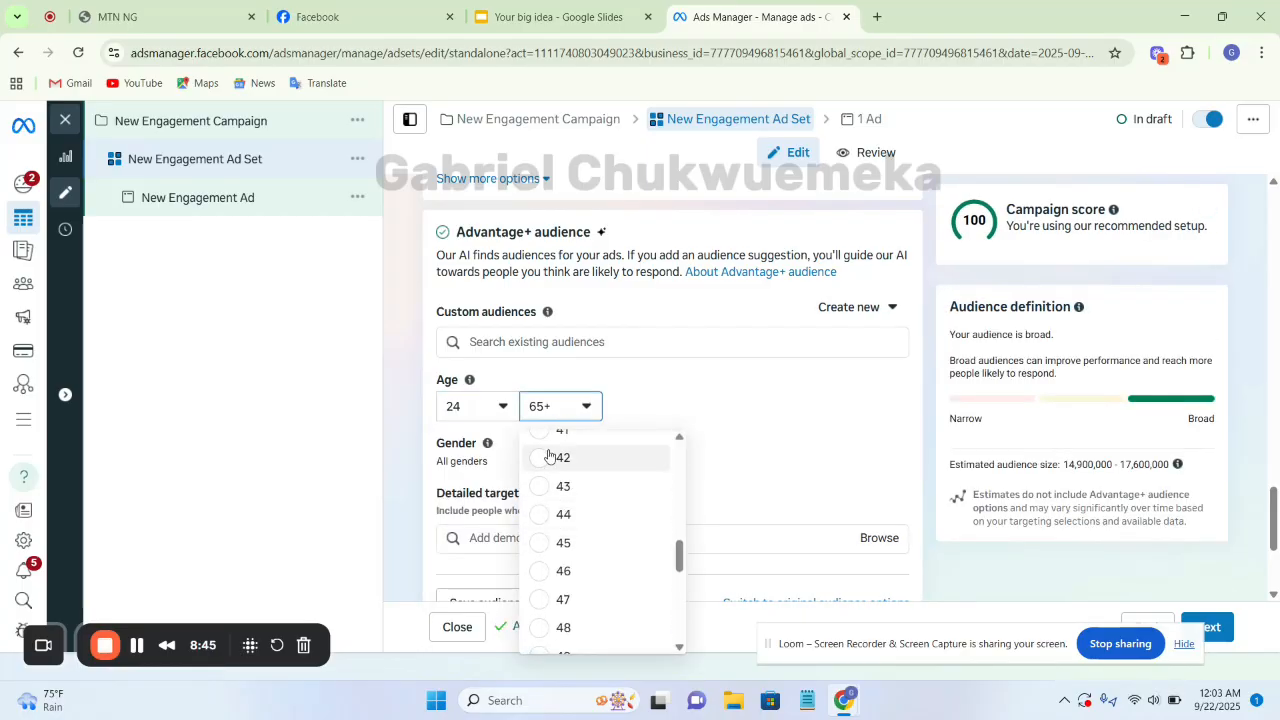
pyautogui.scroll(1, 549, 455)
pyautogui.click(541, 486)
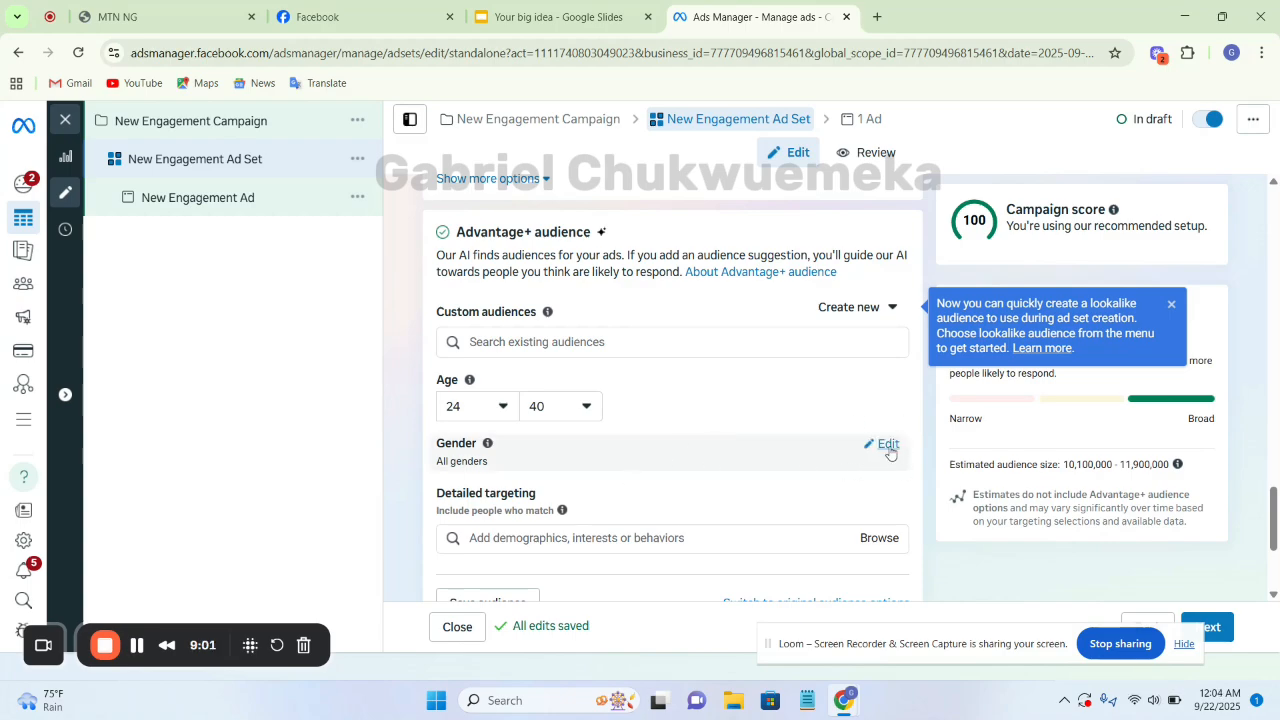
pyautogui.click(888, 446)
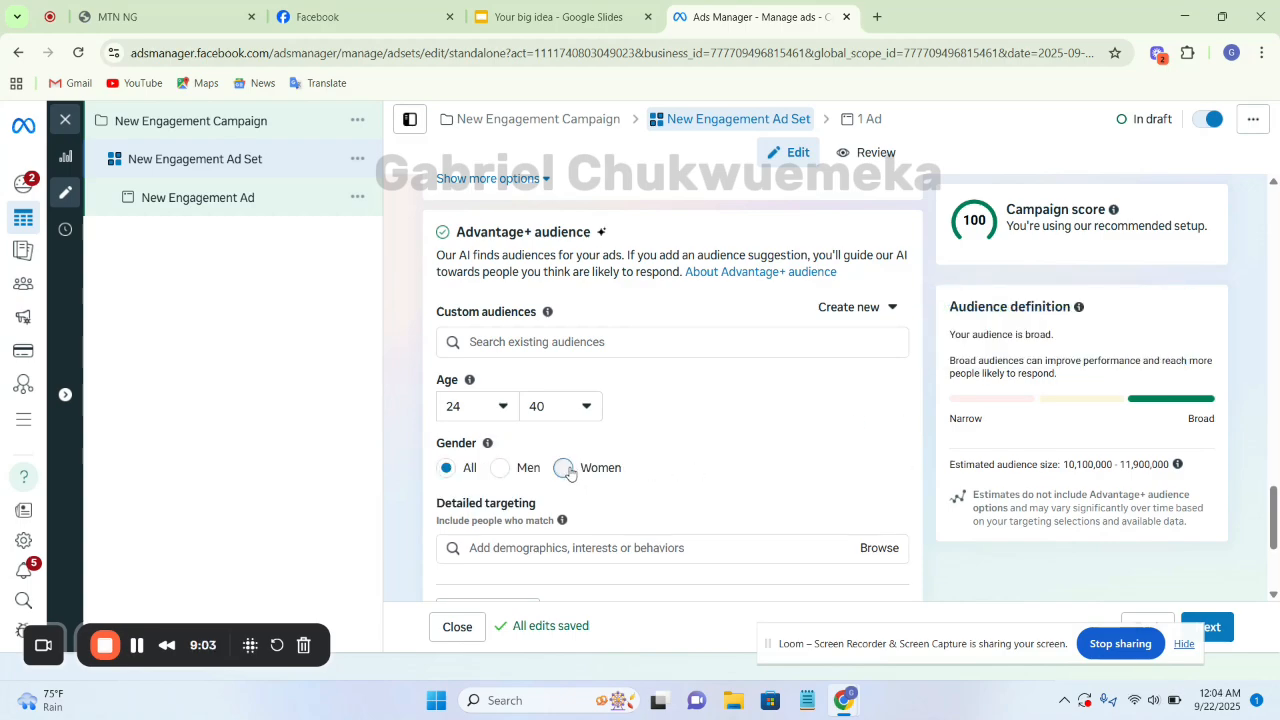
pyautogui.click(564, 469)
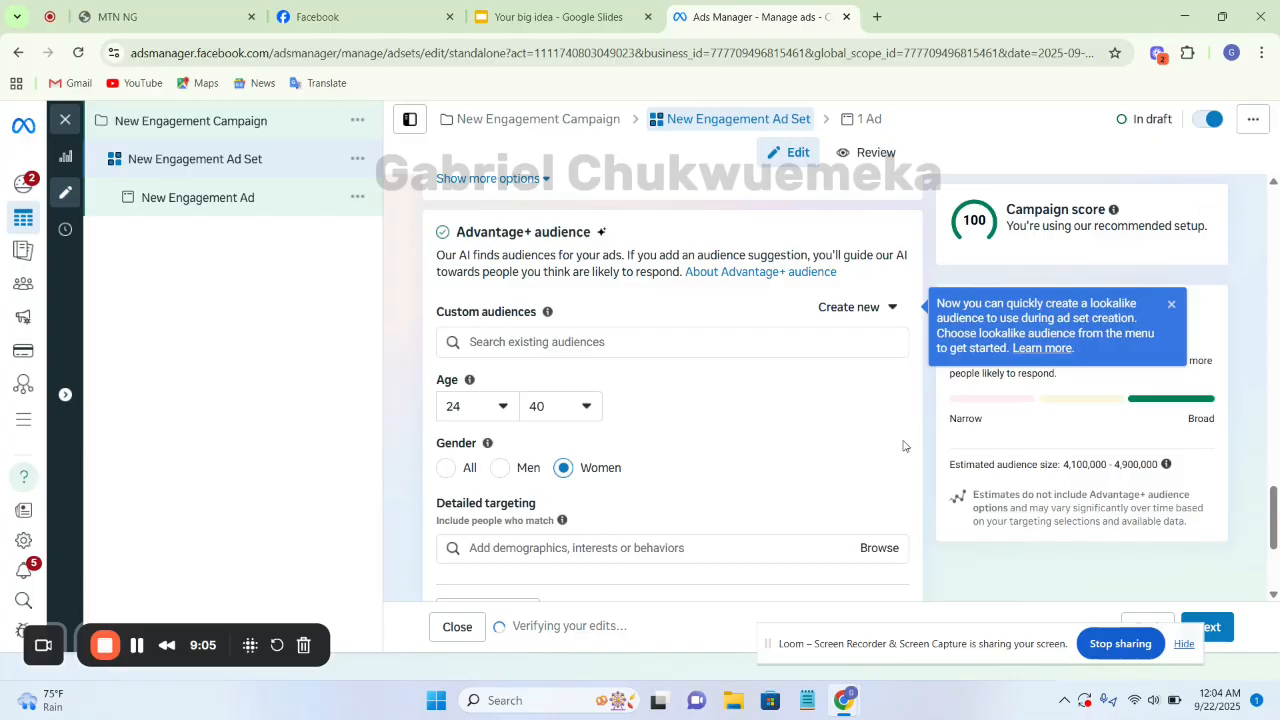
# Search detailed targeting for "Bakers" and add Bakers Delight (baked goods) as the single interest
pyautogui.scroll(-2, 890, 435)
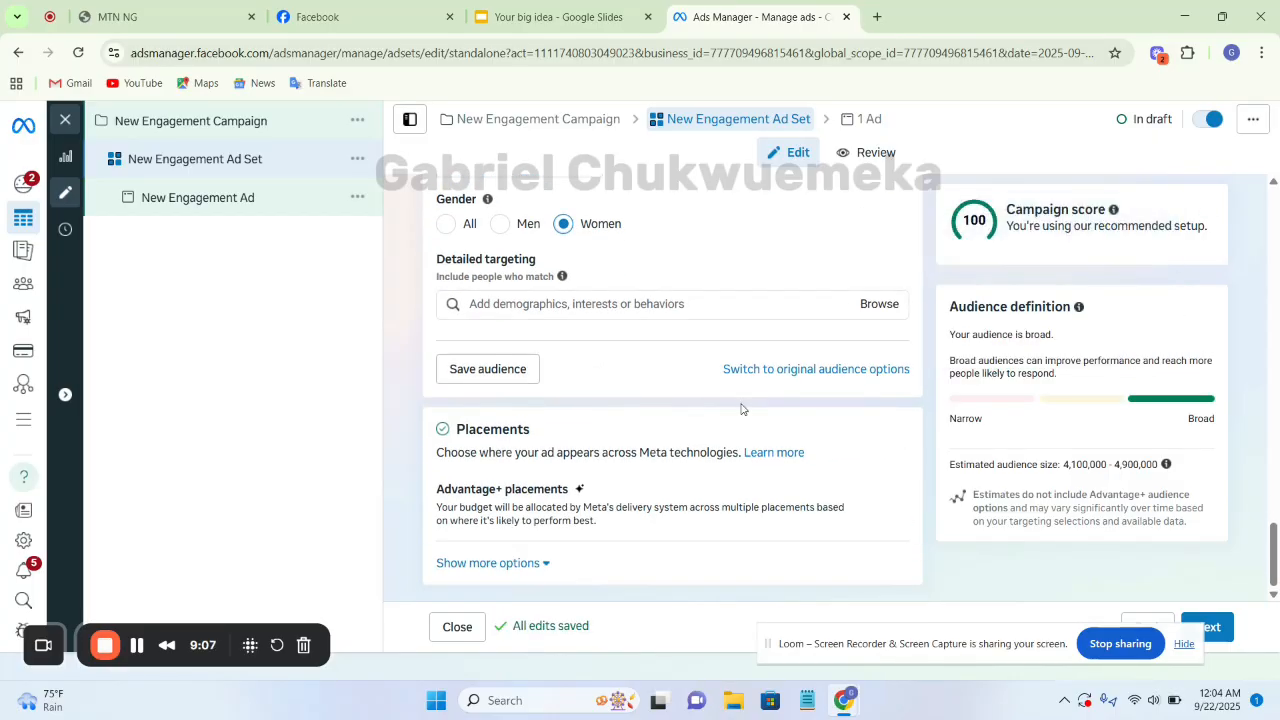
pyautogui.click(683, 303)
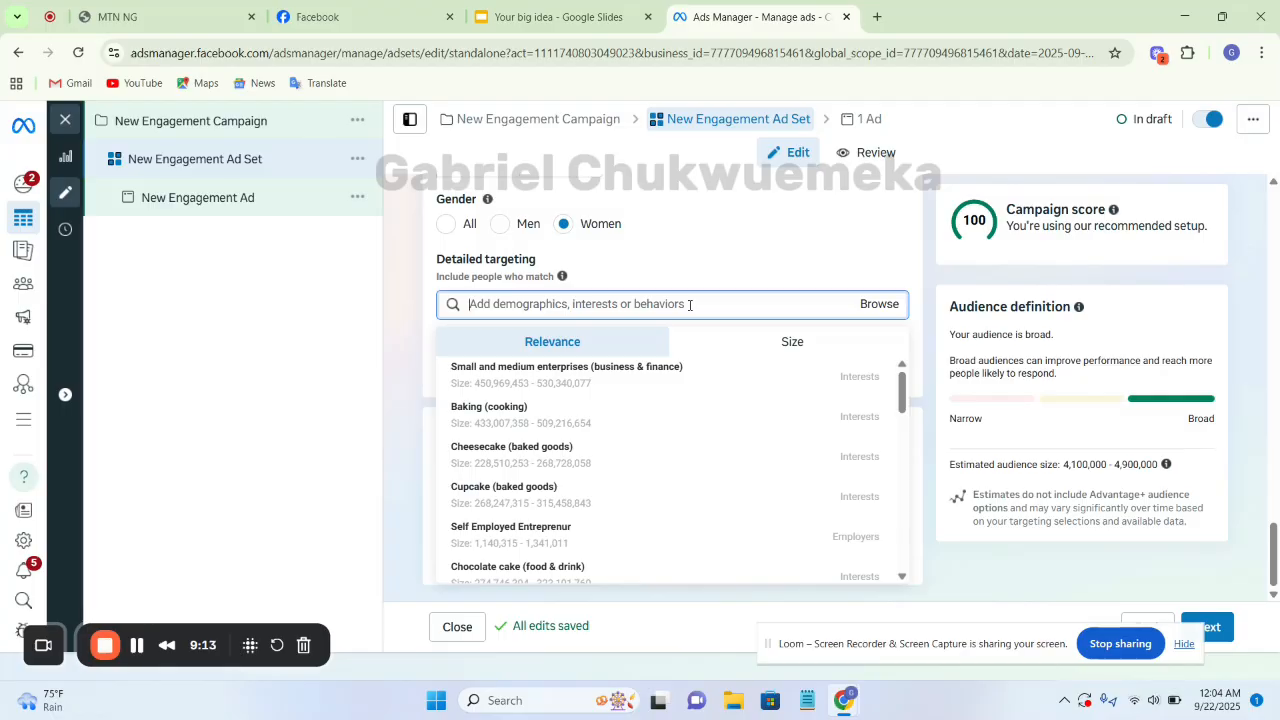
pyautogui.write('Baj')
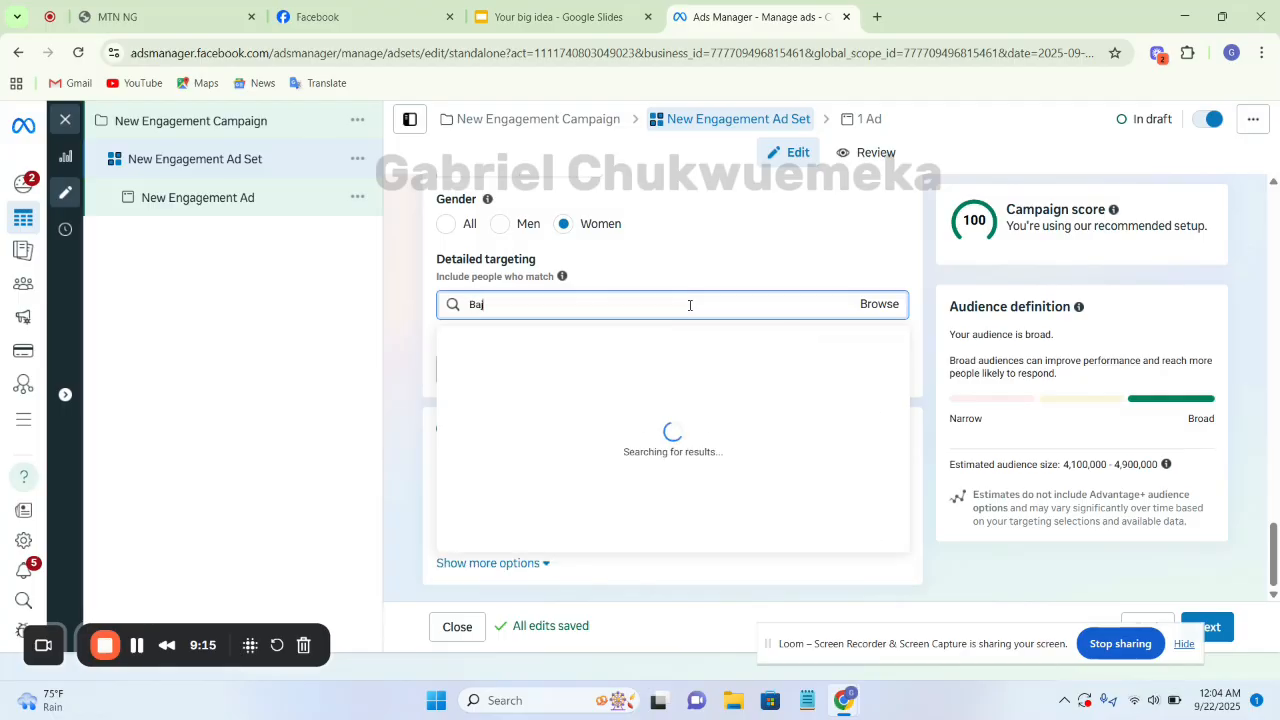
pyautogui.press('BackSpace')
pyautogui.write('kers')
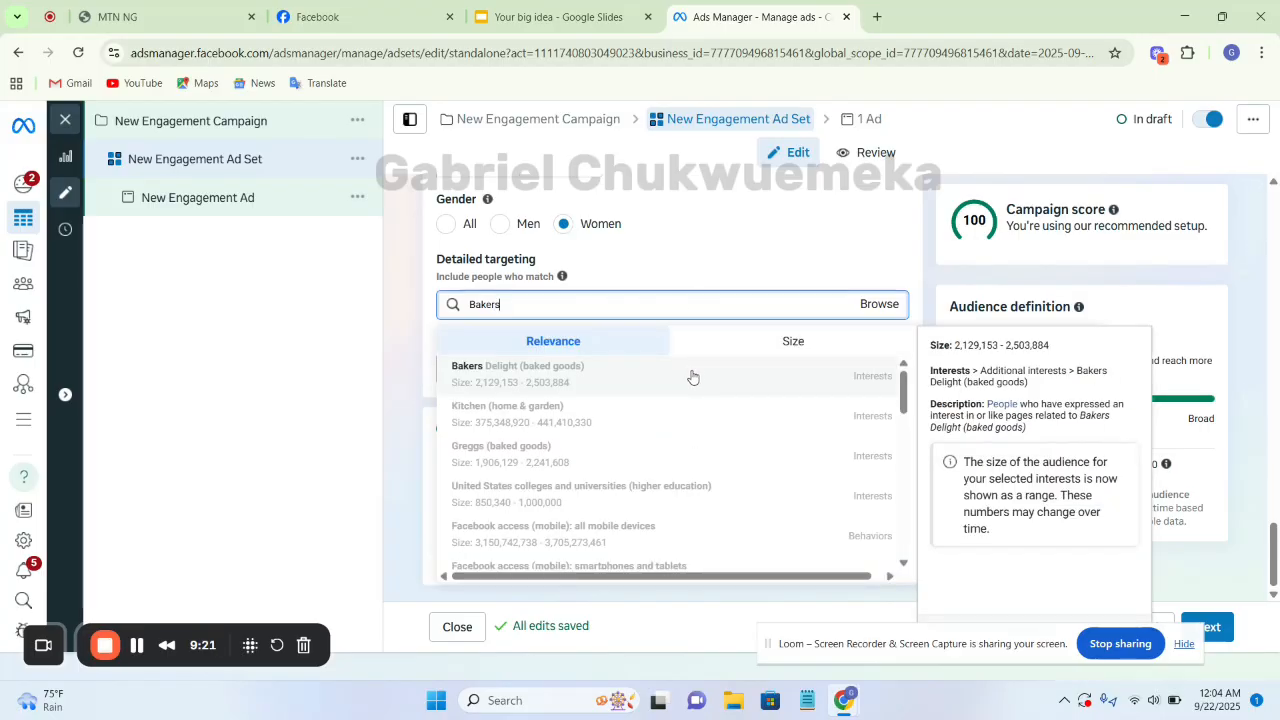
pyautogui.click(692, 377)
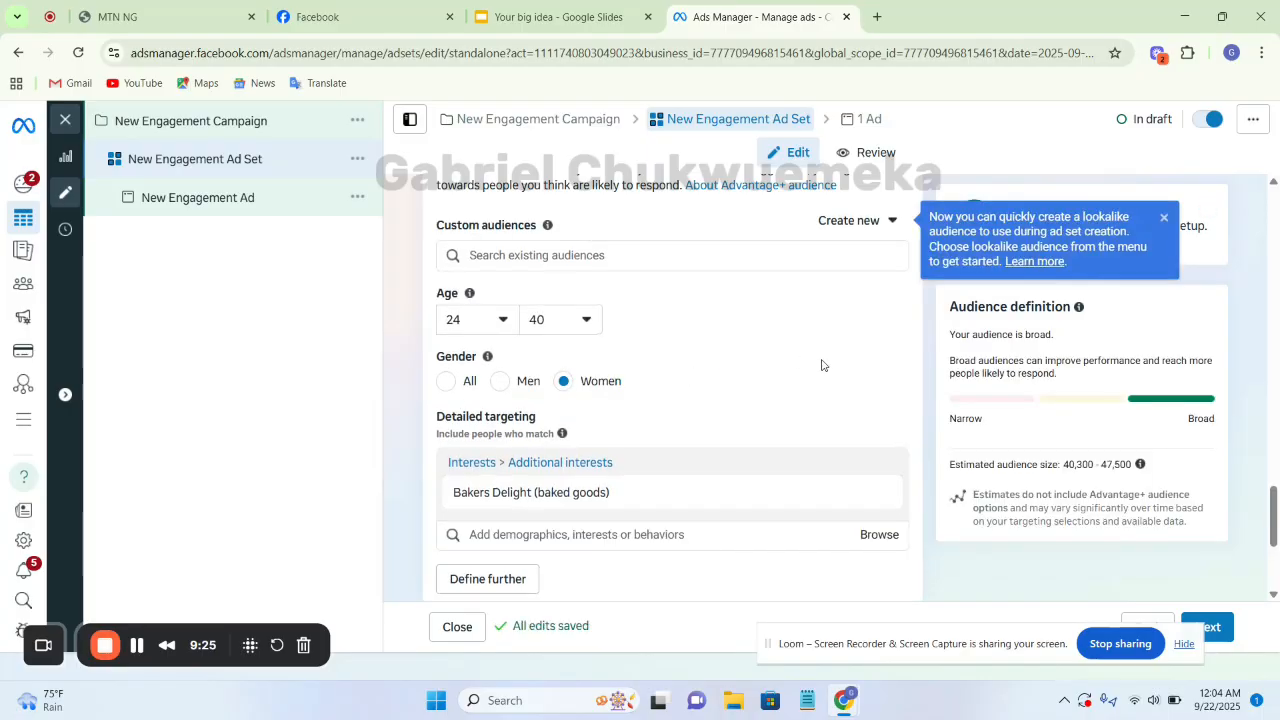
pyautogui.scroll(-2, 887, 371)
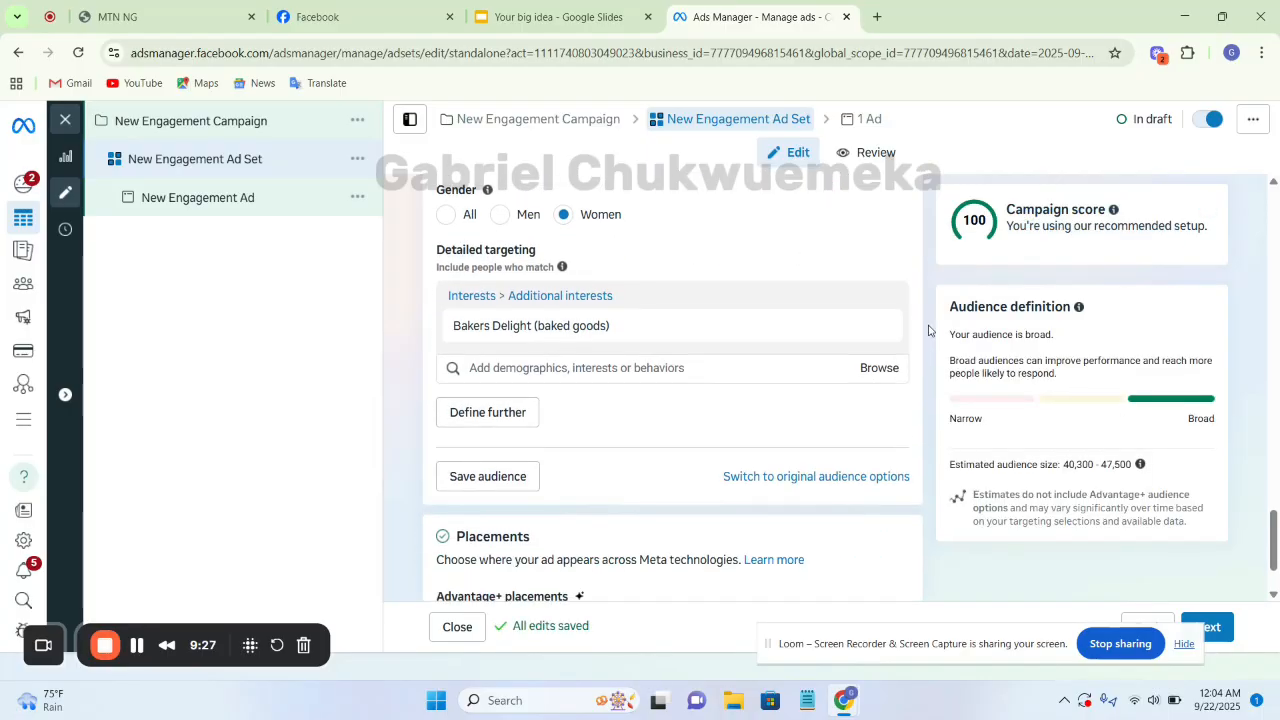
pyautogui.scroll(-1, 928, 331)
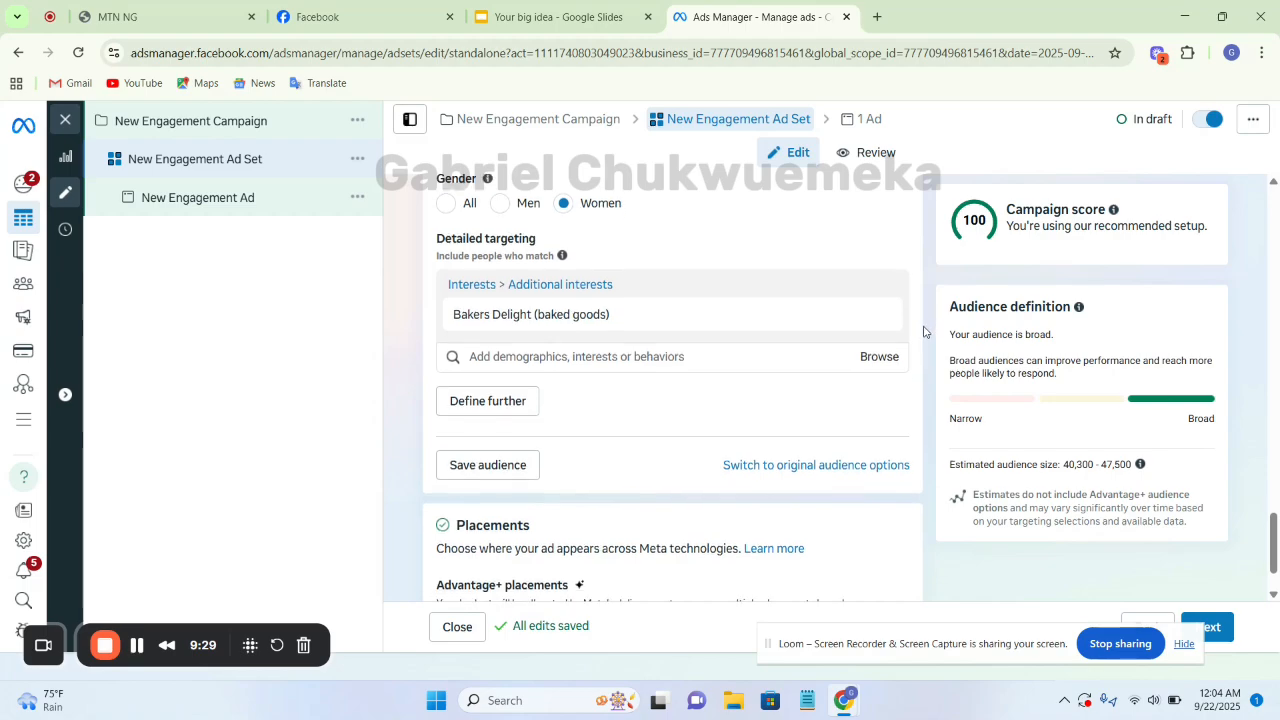
pyautogui.scroll(3, 931, 340)
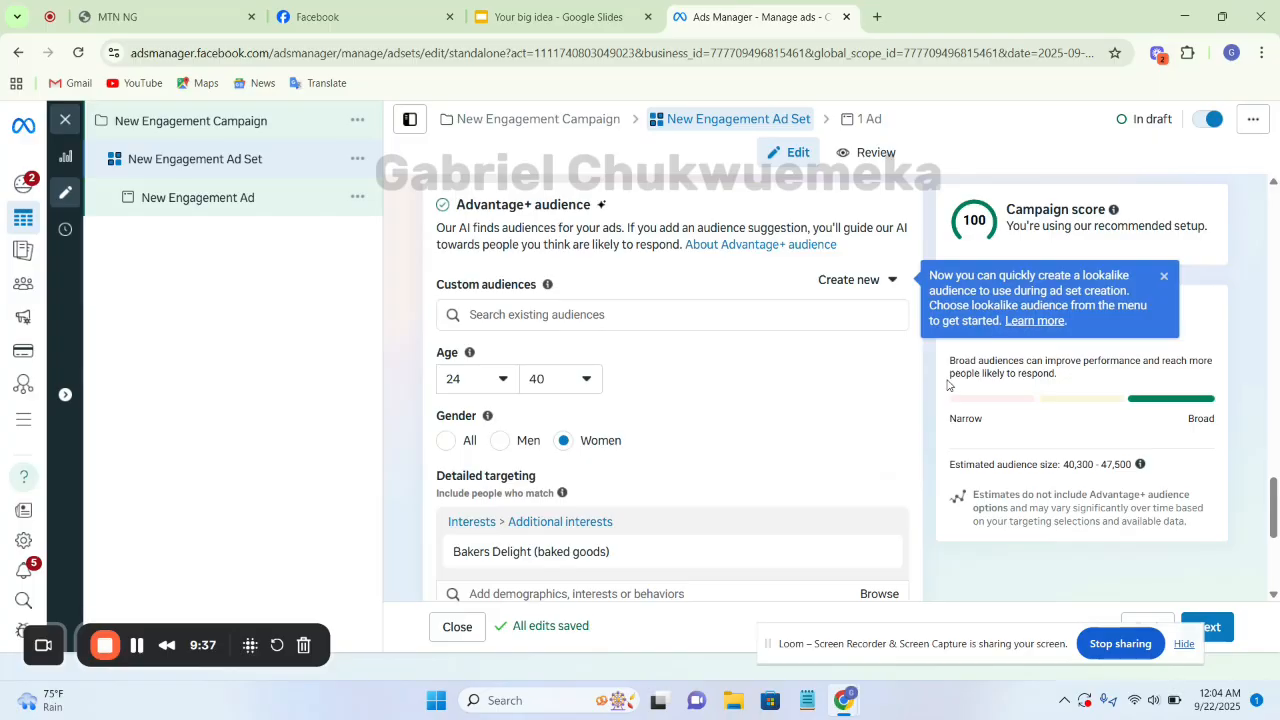
# Review the two types of single interest targeting on the Google Slides slide, and switch back to Ads Manager
pyautogui.click(578, 15)
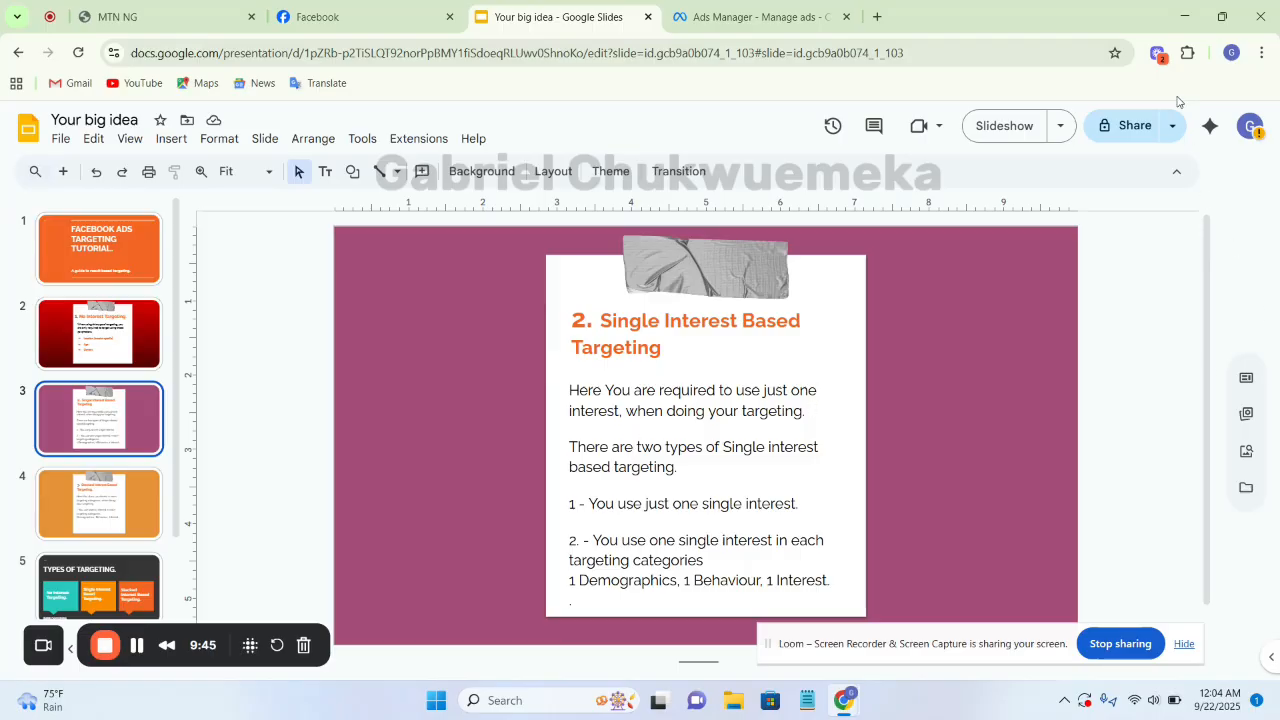
pyautogui.click(727, 12)
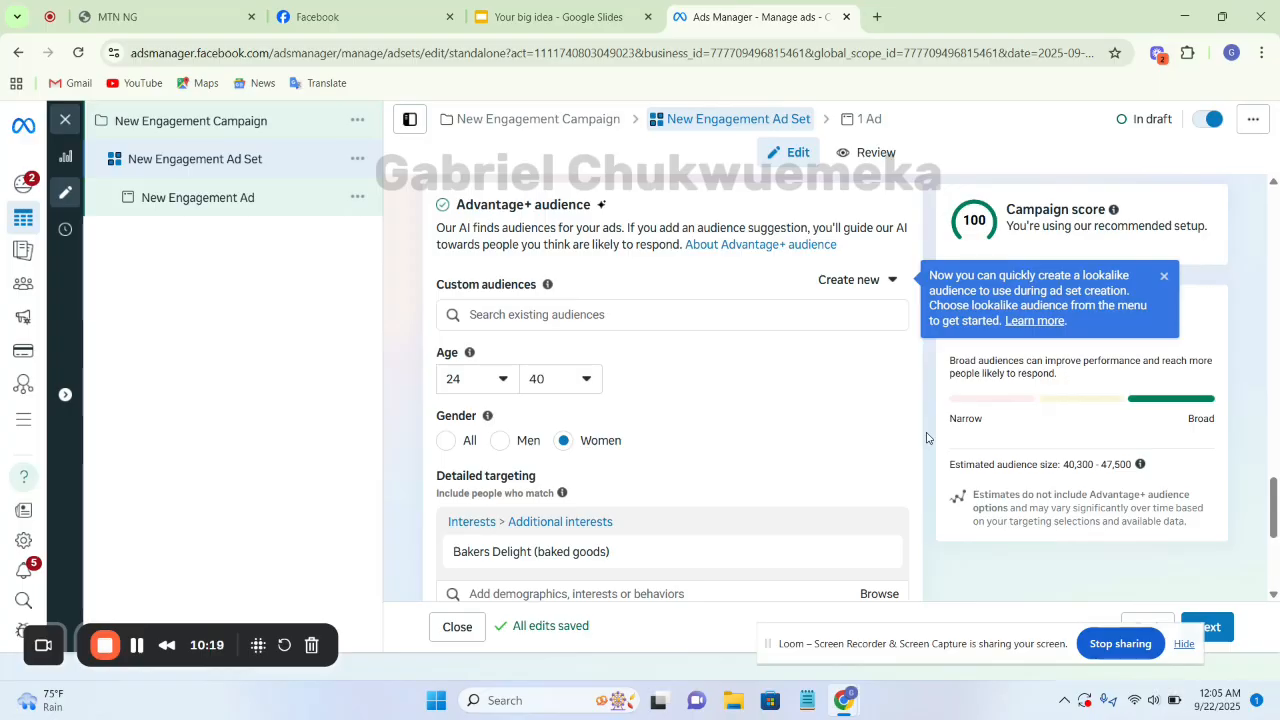
# Set the suggested audience's gender to All and review the age and detailed targeting settings
pyautogui.click(442, 449)
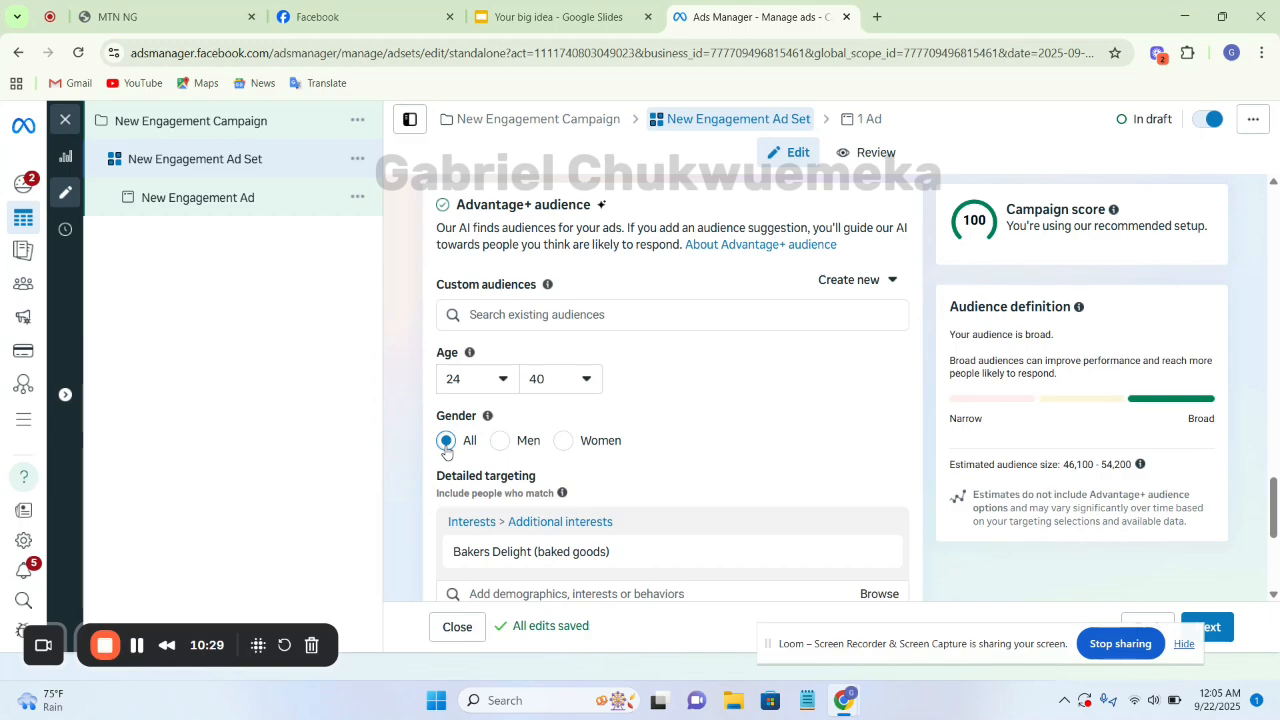
pyautogui.moveTo(887, 563)
pyautogui.scroll(2, 910, 422)
pyautogui.scroll(-2, 910, 422)
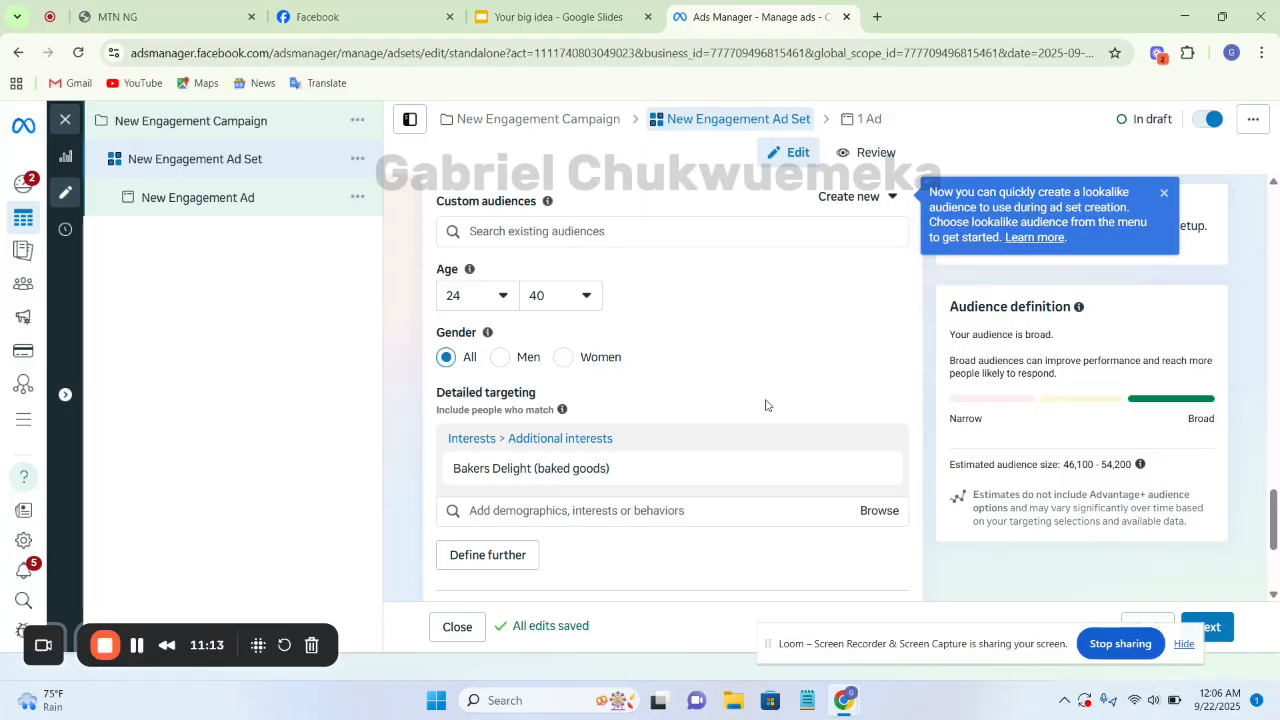
# Switch to the Single Interest Based Targeting slide in Google Slides
pyautogui.click(567, 27)
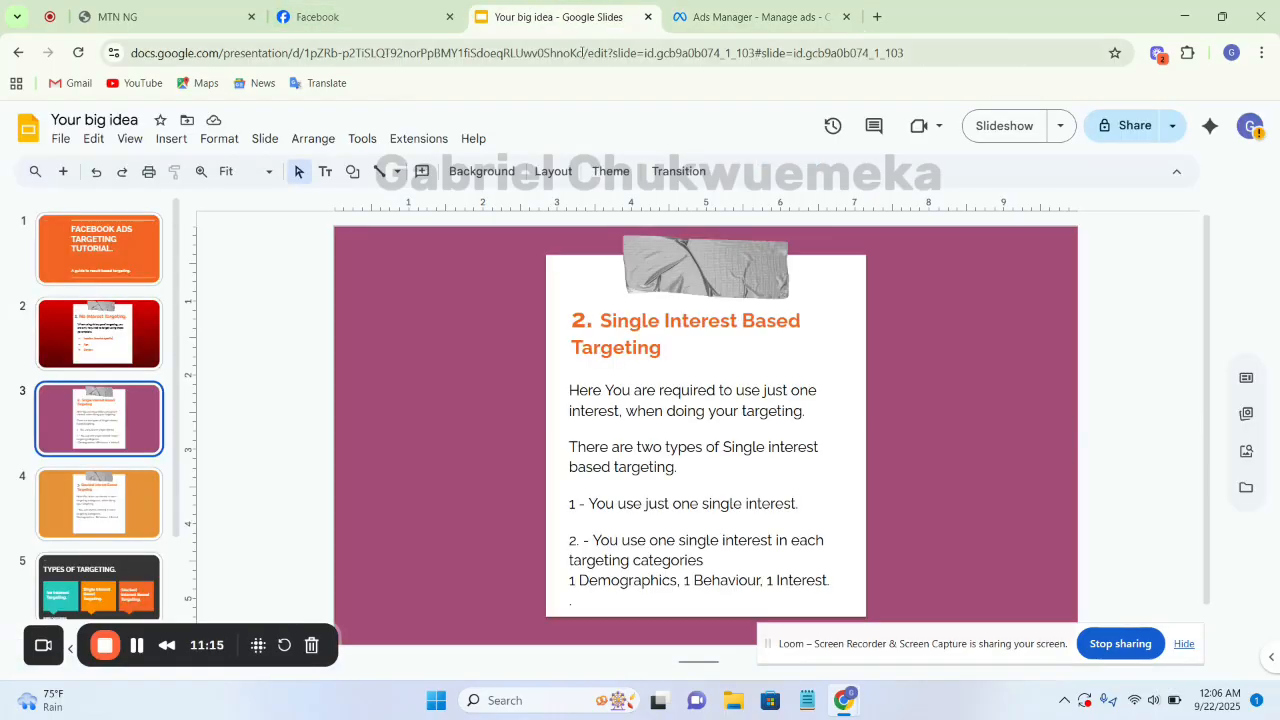
# Finish reviewing the single interest slide, switch to Ads Manager and remove the Bakers Delight (baked goods) interest from detailed targeting
pyautogui.scroll(-2, 603, 530)
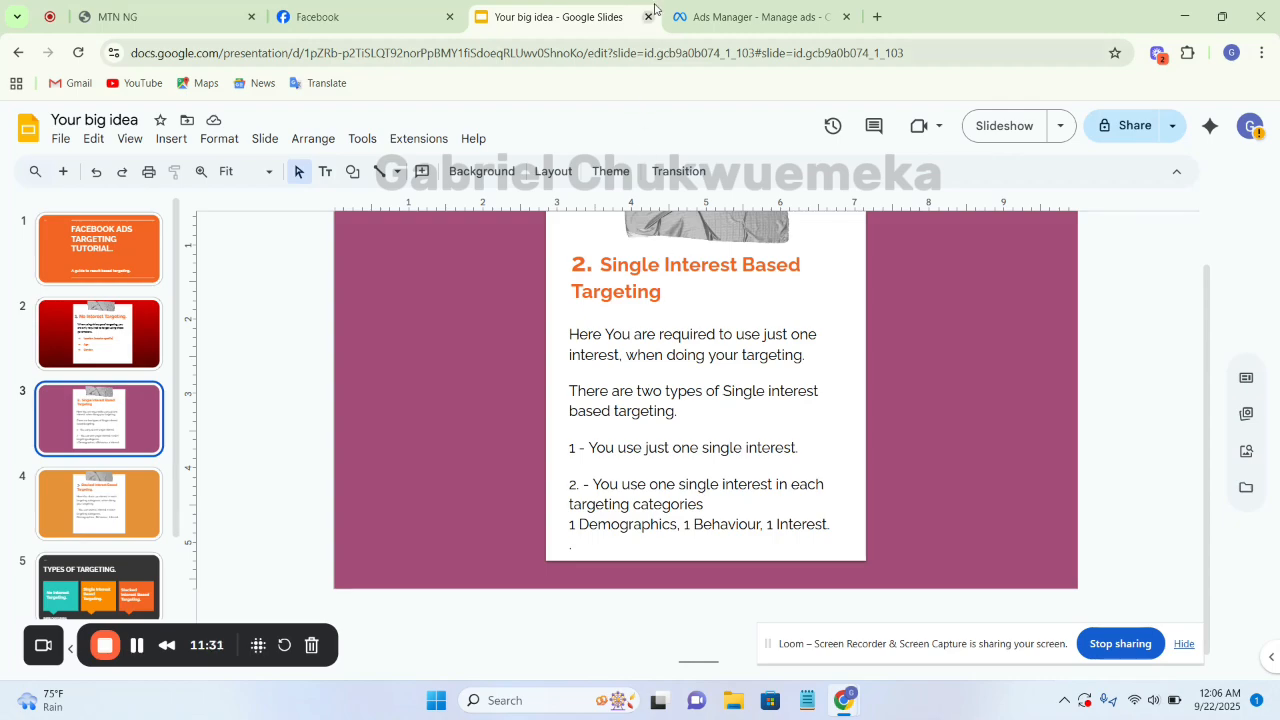
pyautogui.click(714, 18)
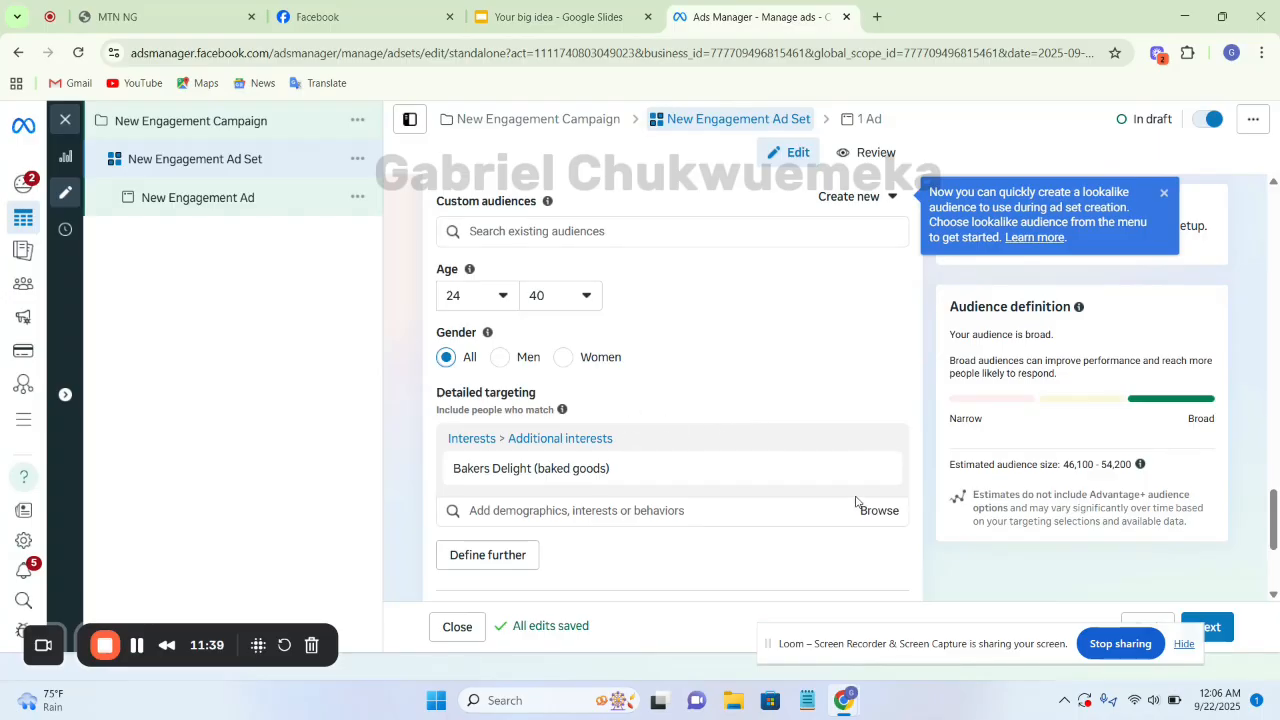
pyautogui.moveTo(909, 463)
pyautogui.moveTo(501, 468); pyautogui.dragTo(612, 470)
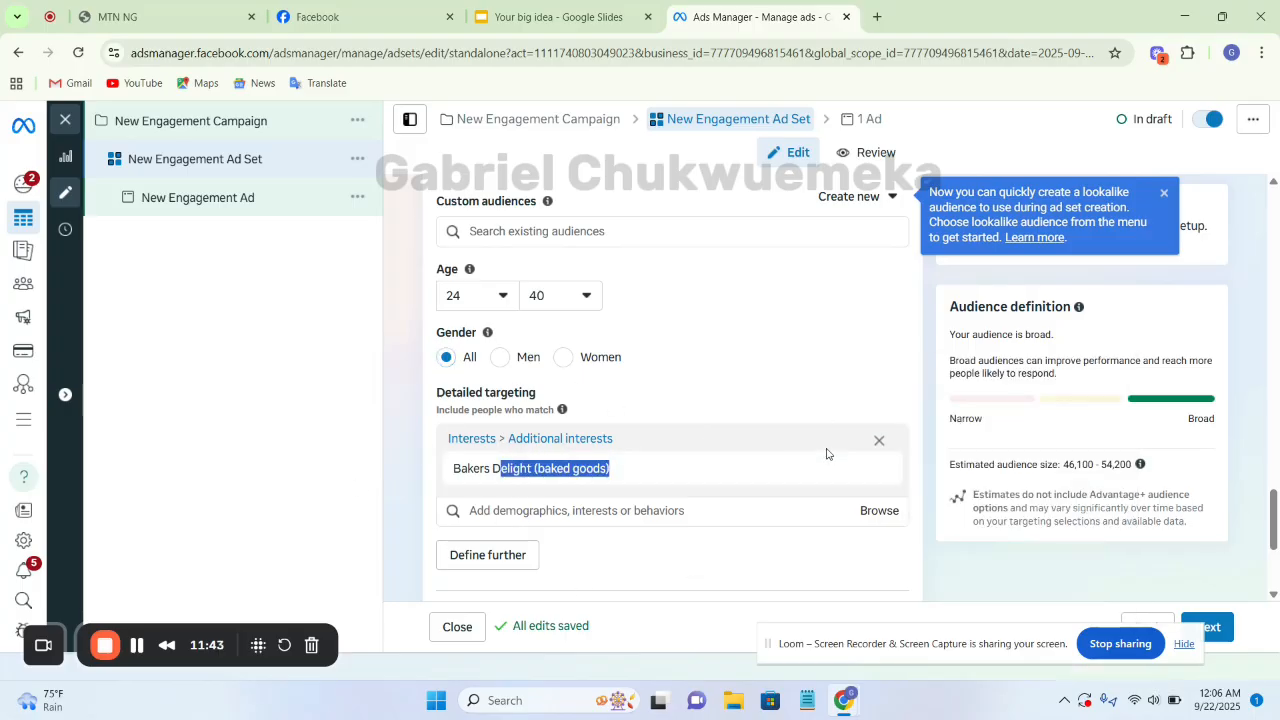
pyautogui.click(878, 442)
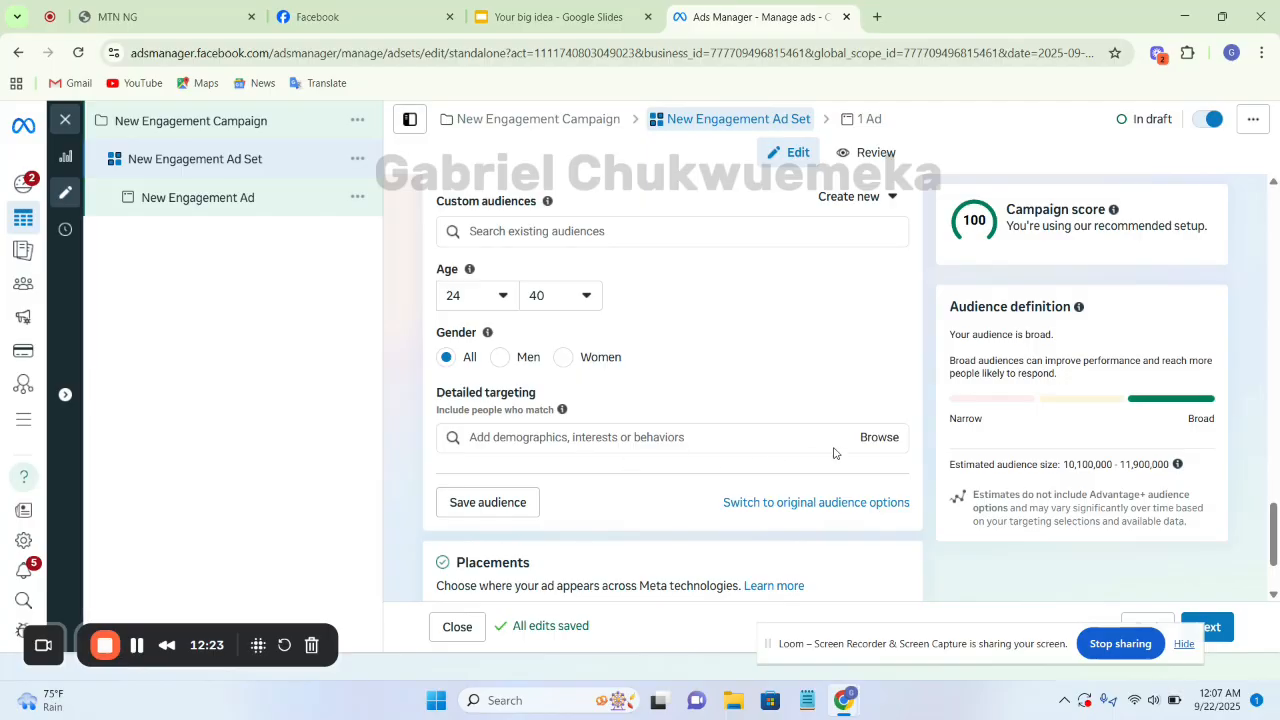
# Browse the Demographics categories in detailed targeting, examining the Financial group and the Relationship status options
pyautogui.click(868, 440)
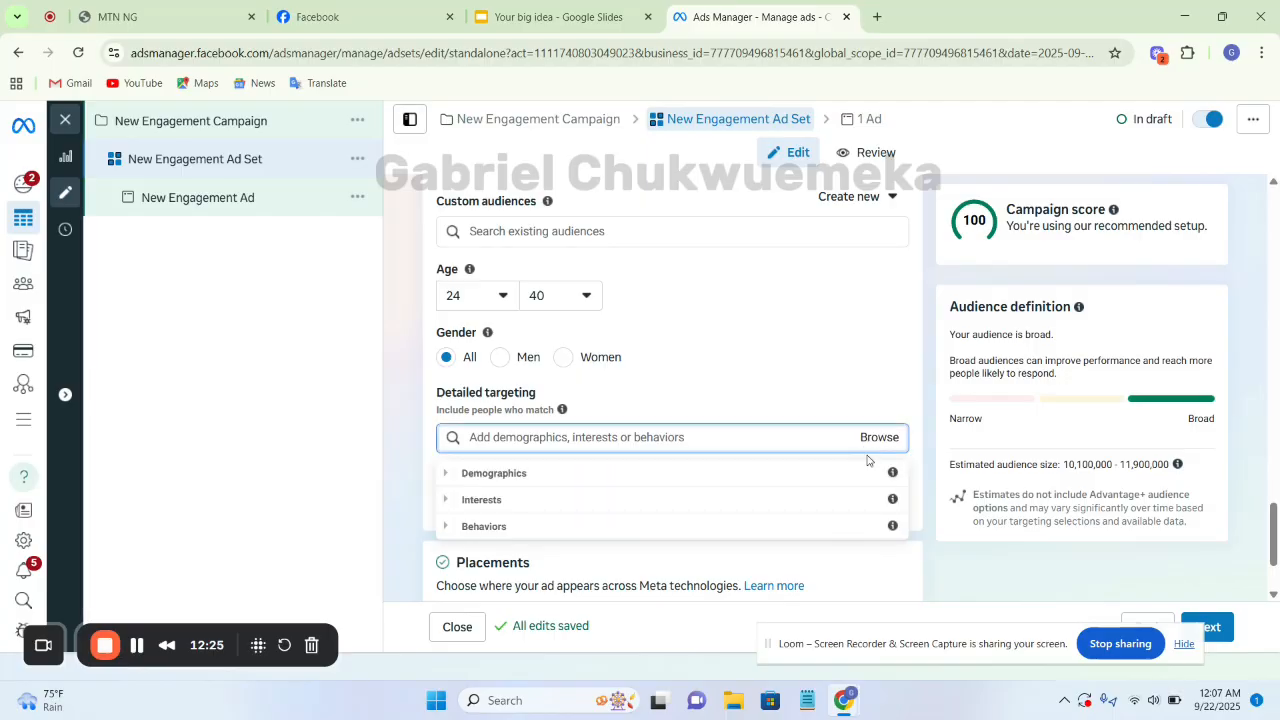
pyautogui.click(445, 478)
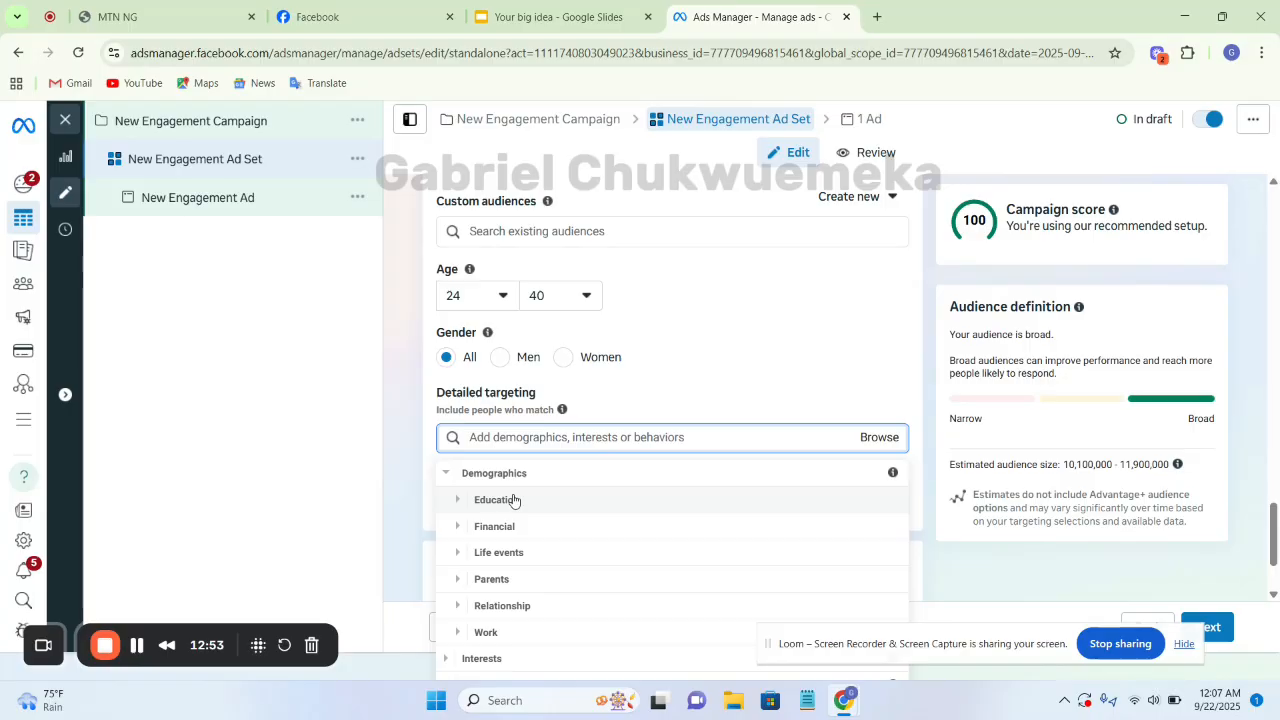
pyautogui.click(457, 527)
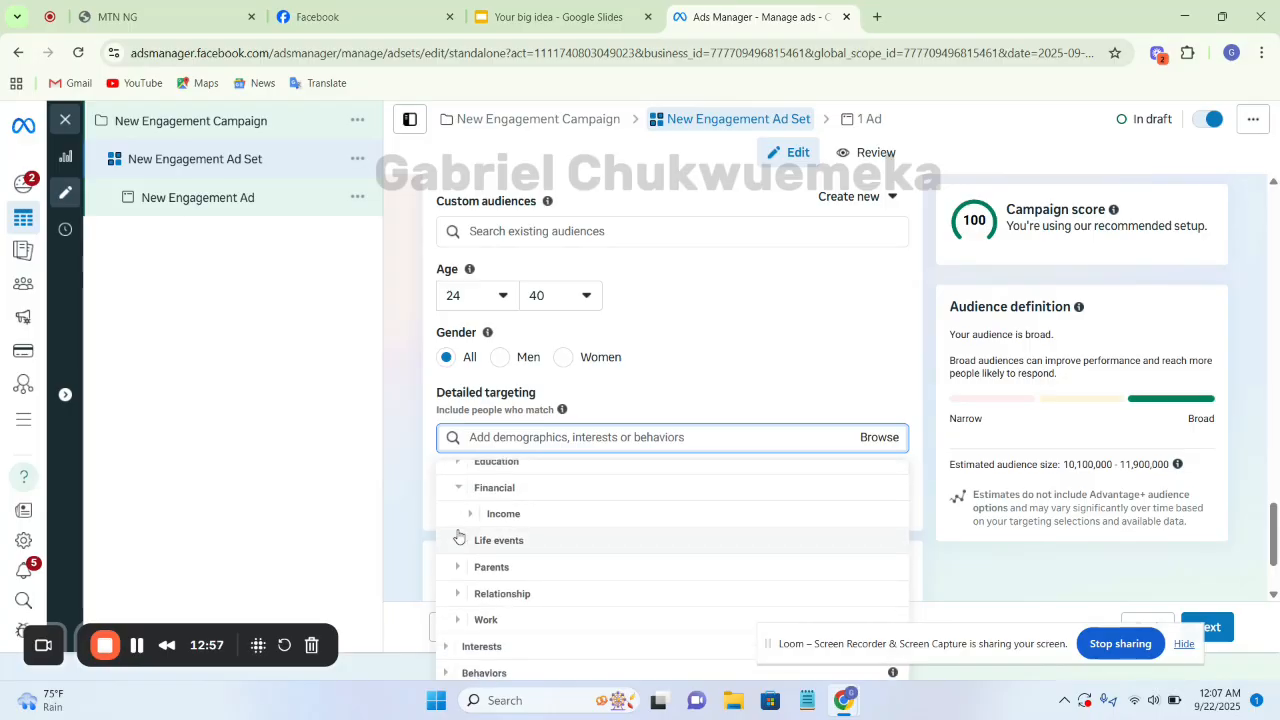
pyautogui.click(484, 480)
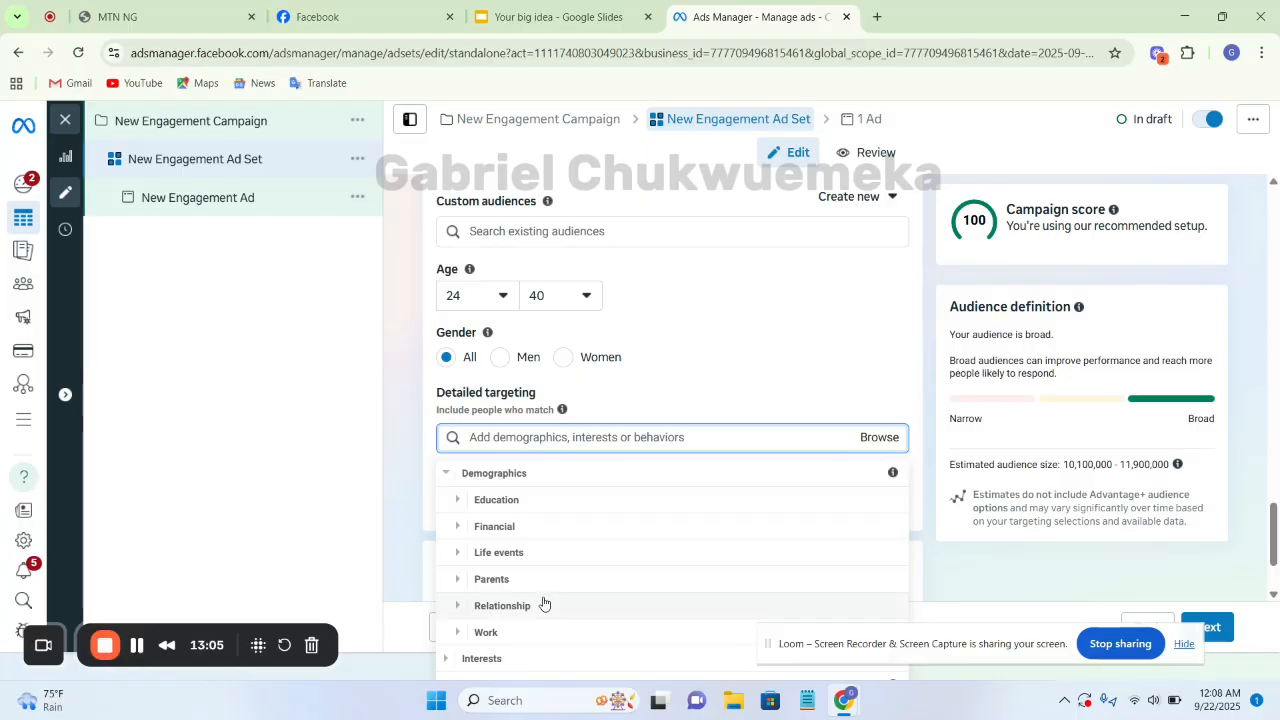
pyautogui.click(461, 610)
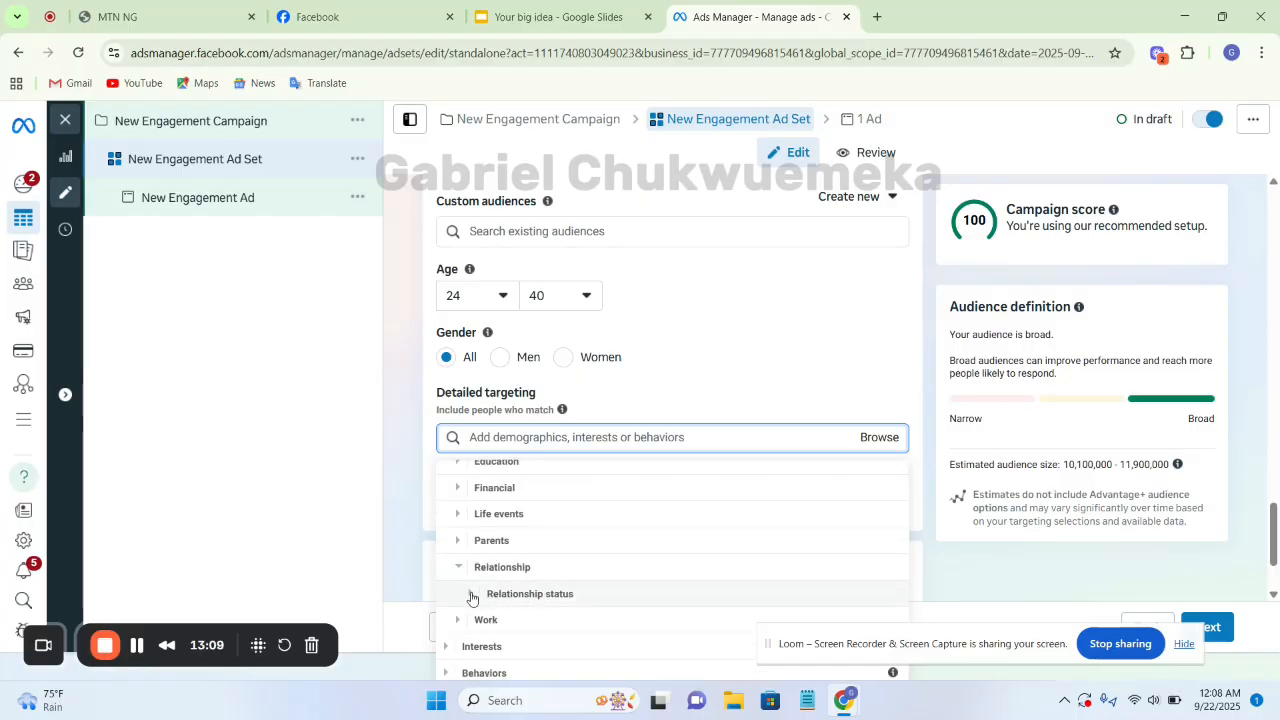
pyautogui.click(472, 594)
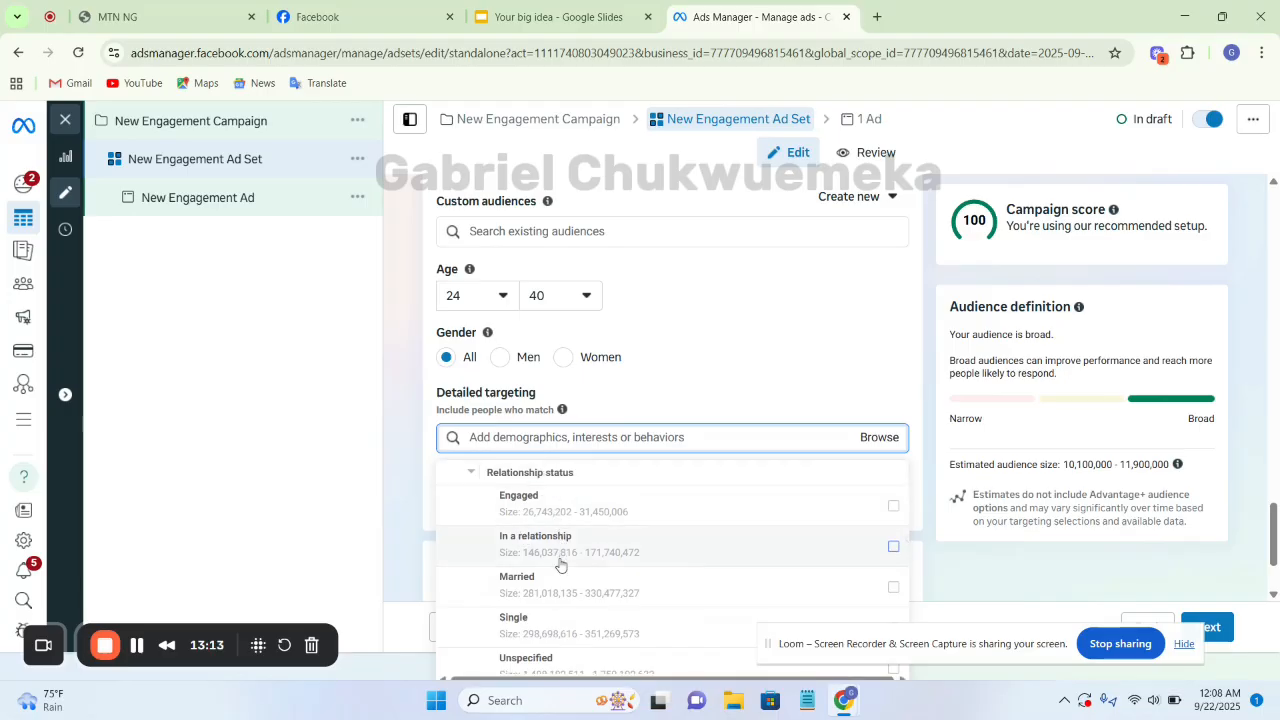
pyautogui.click(395, 445)
pyautogui.click(616, 439)
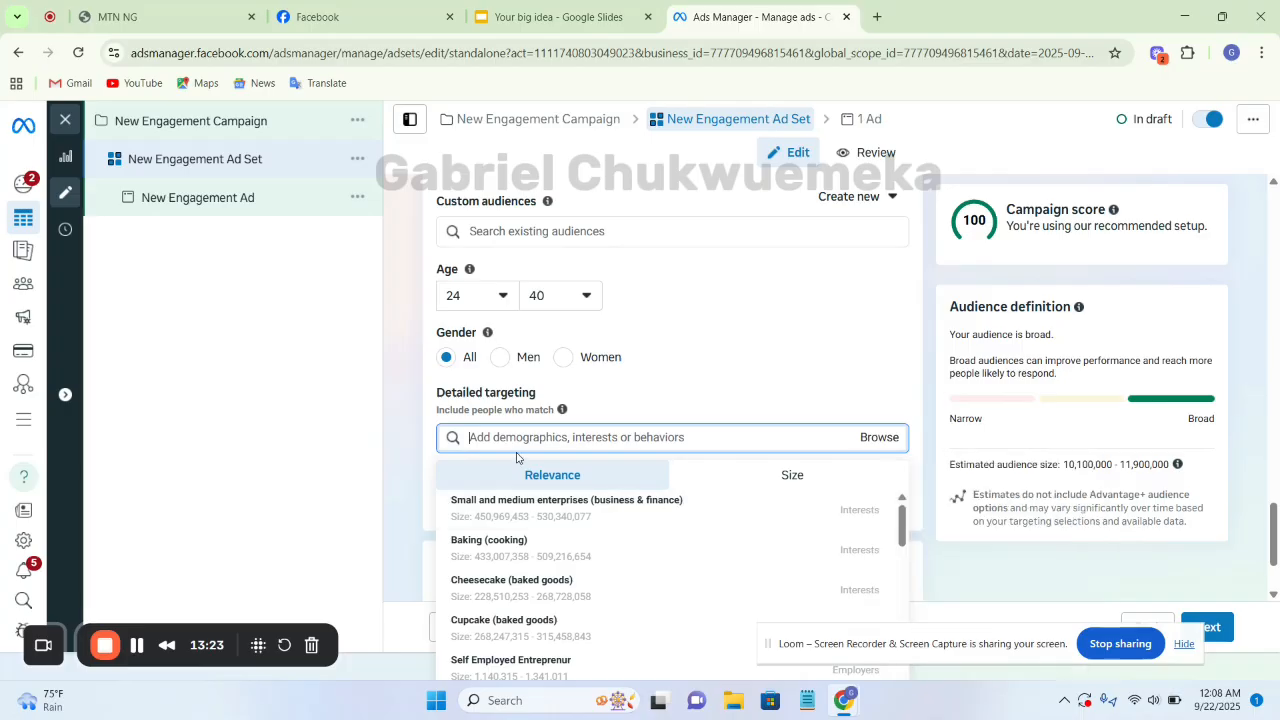
pyautogui.click(420, 451)
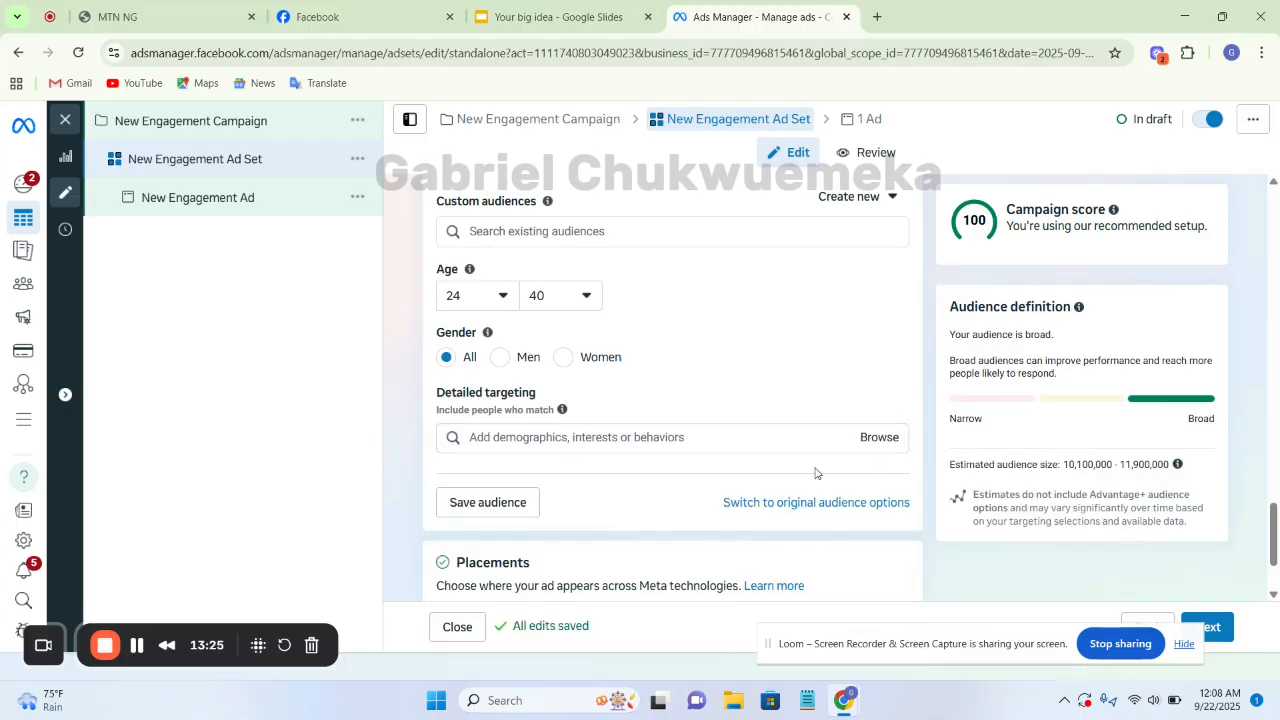
# Add the Engaged relationship status from Demographics as the single demographic in detailed targeting
pyautogui.click(885, 443)
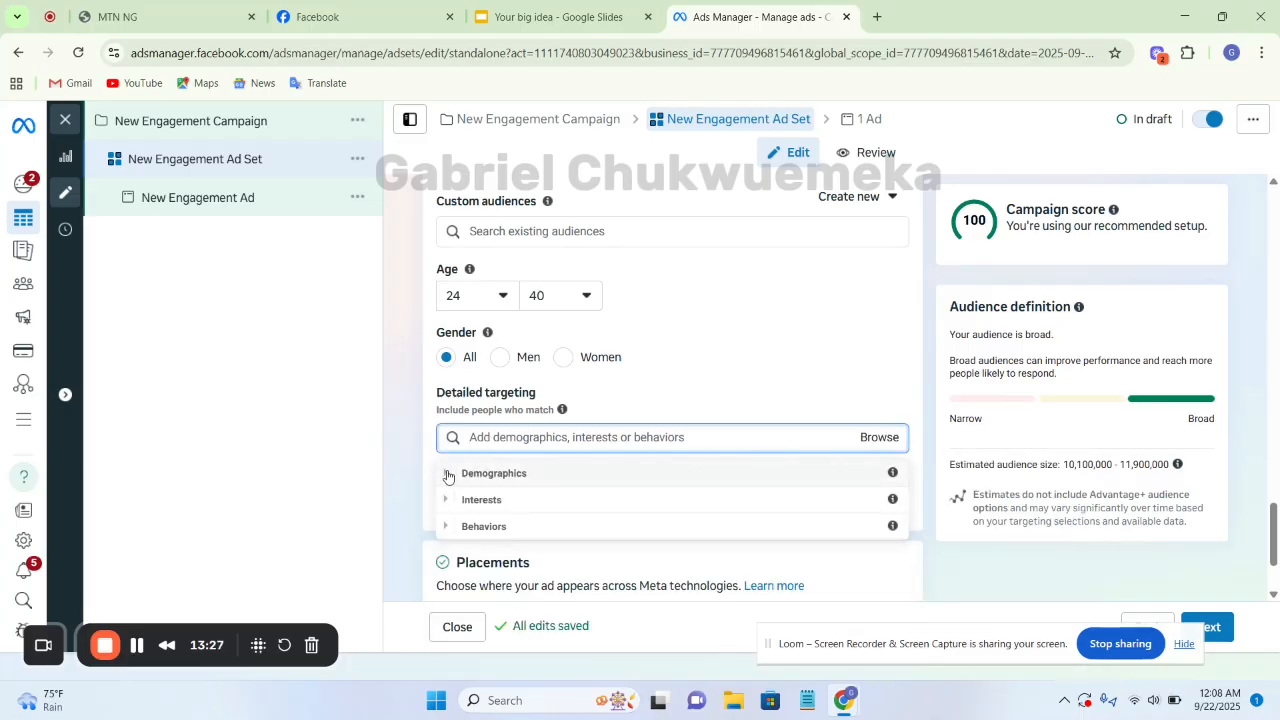
pyautogui.click(524, 473)
pyautogui.click(495, 593)
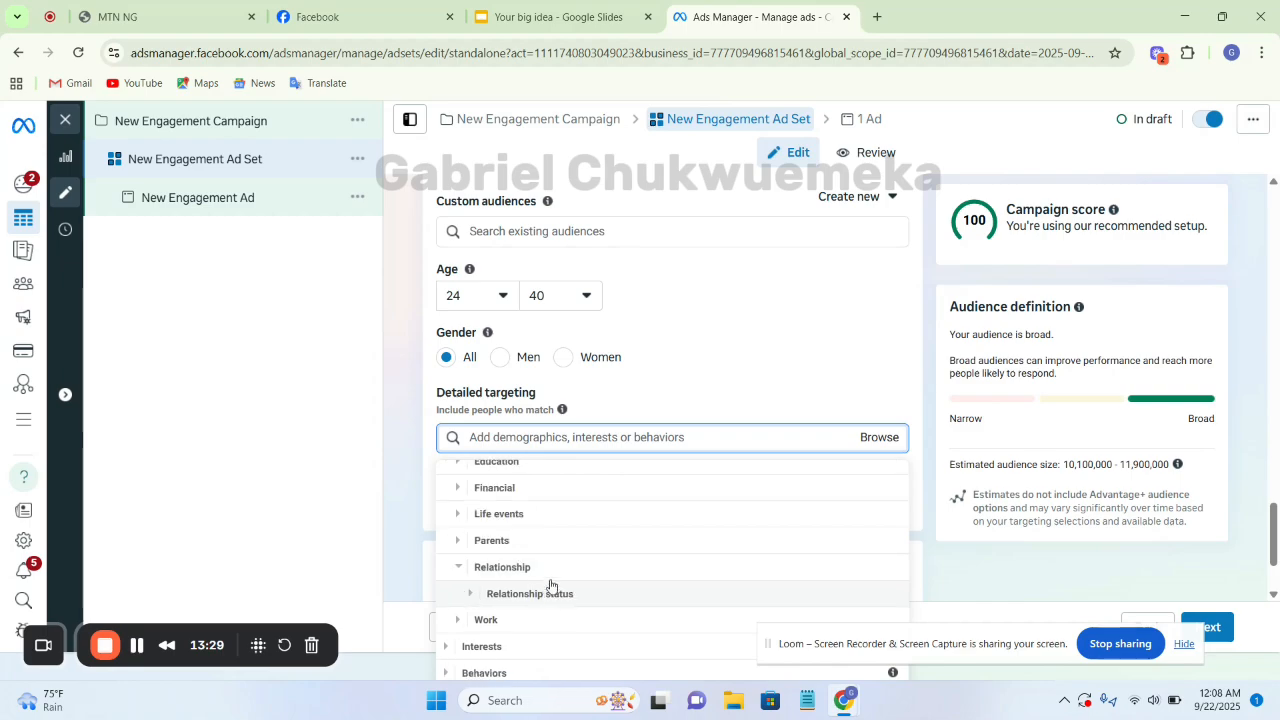
pyautogui.click(473, 596)
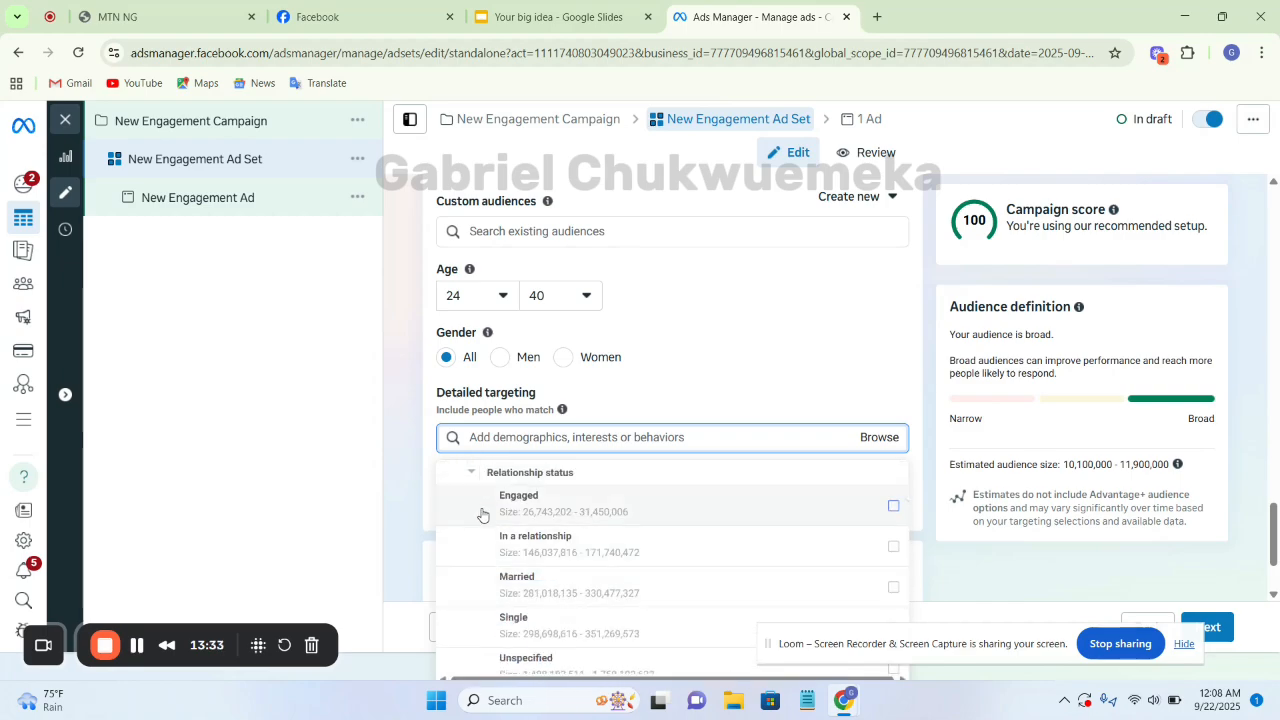
pyautogui.click(892, 508)
pyautogui.scroll(-1, 855, 543)
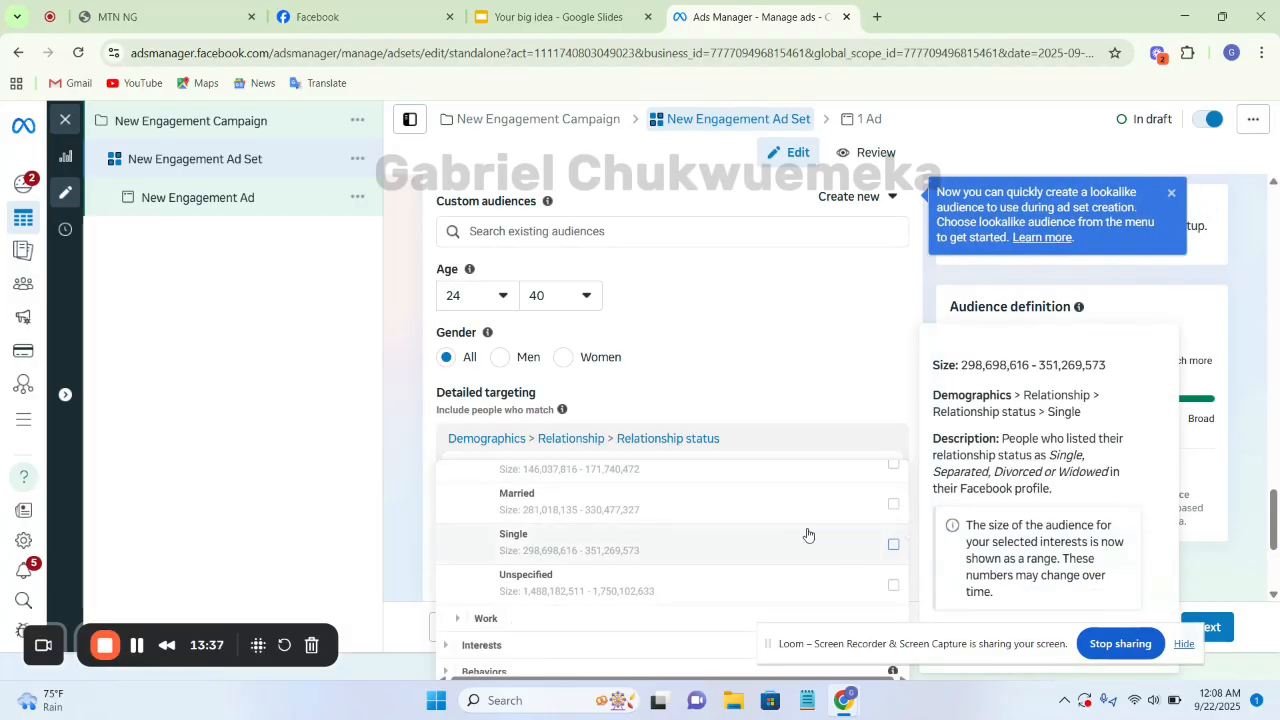
pyautogui.click(909, 398)
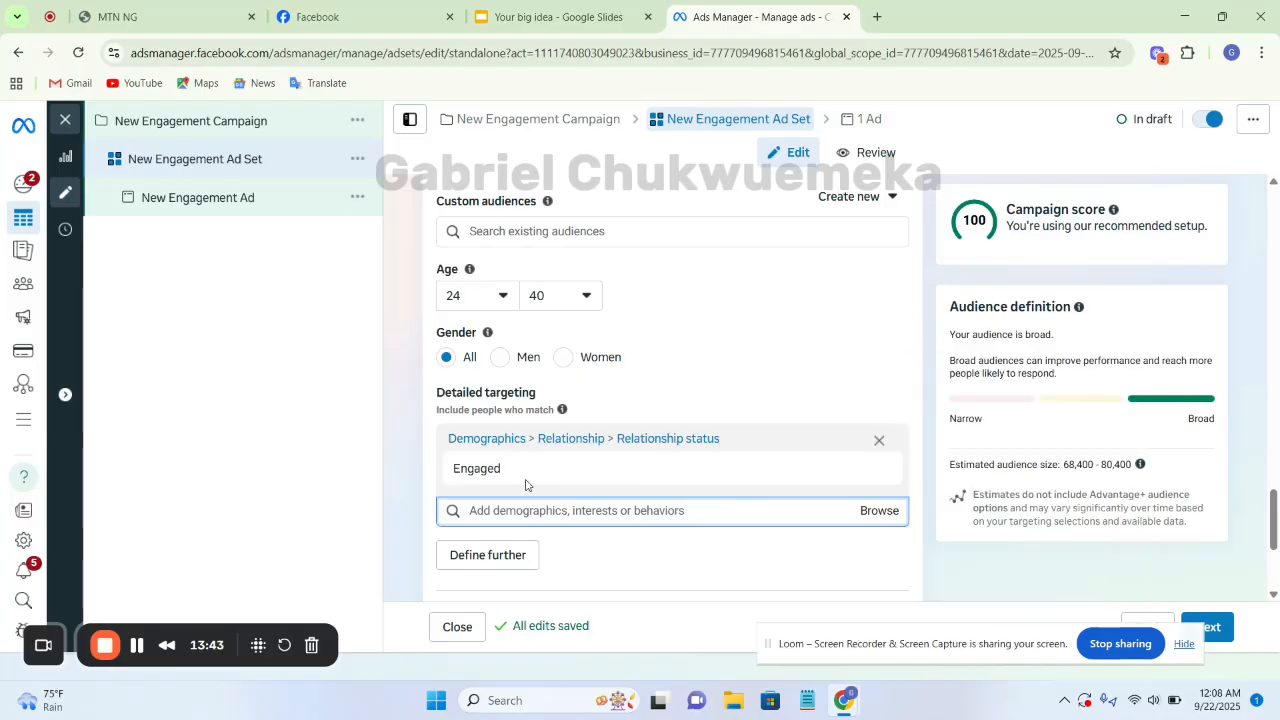
# Browse the Interests categories in detailed targeting and examine the Hobbies and activities subcategories
pyautogui.click(880, 511)
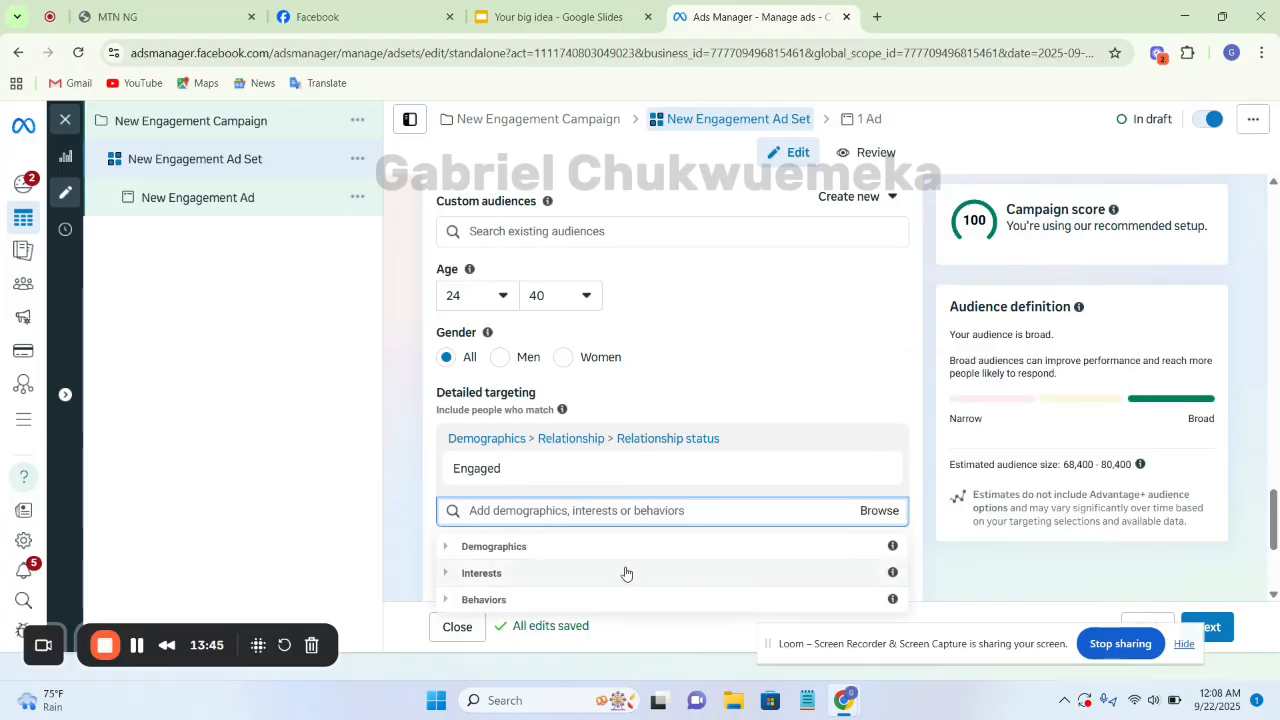
pyautogui.click(449, 573)
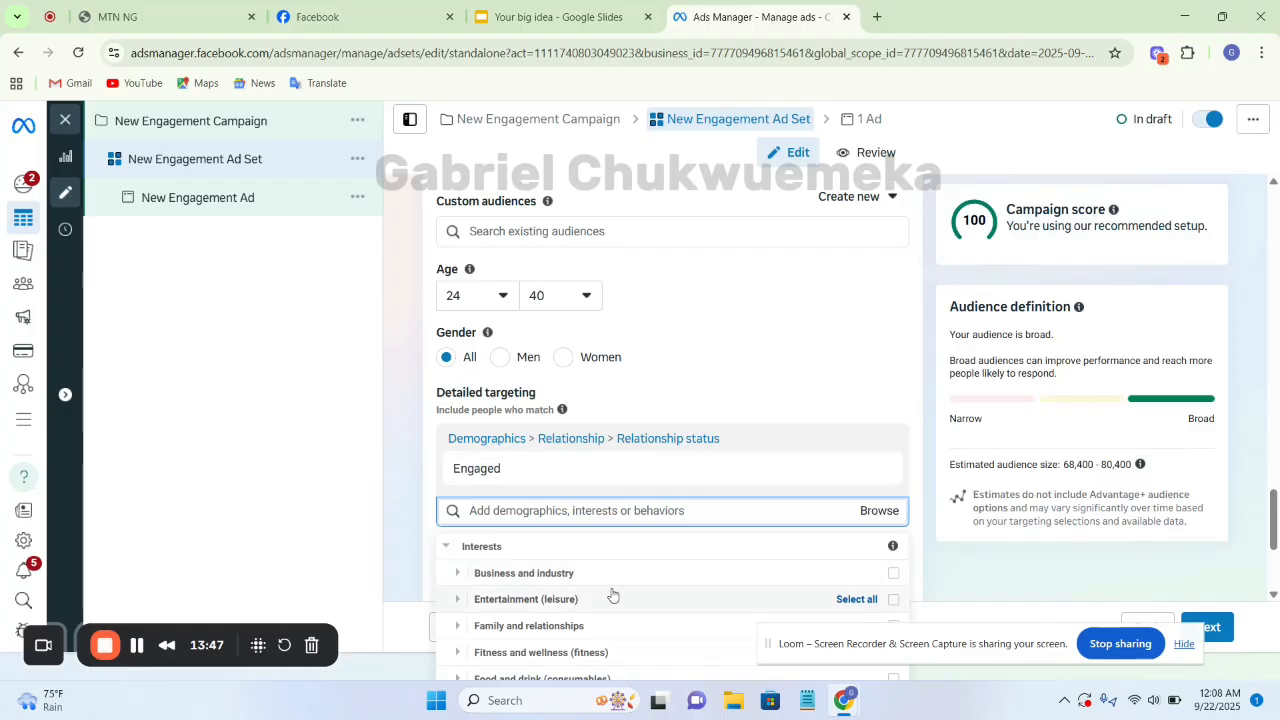
pyautogui.scroll(-1, 543, 610)
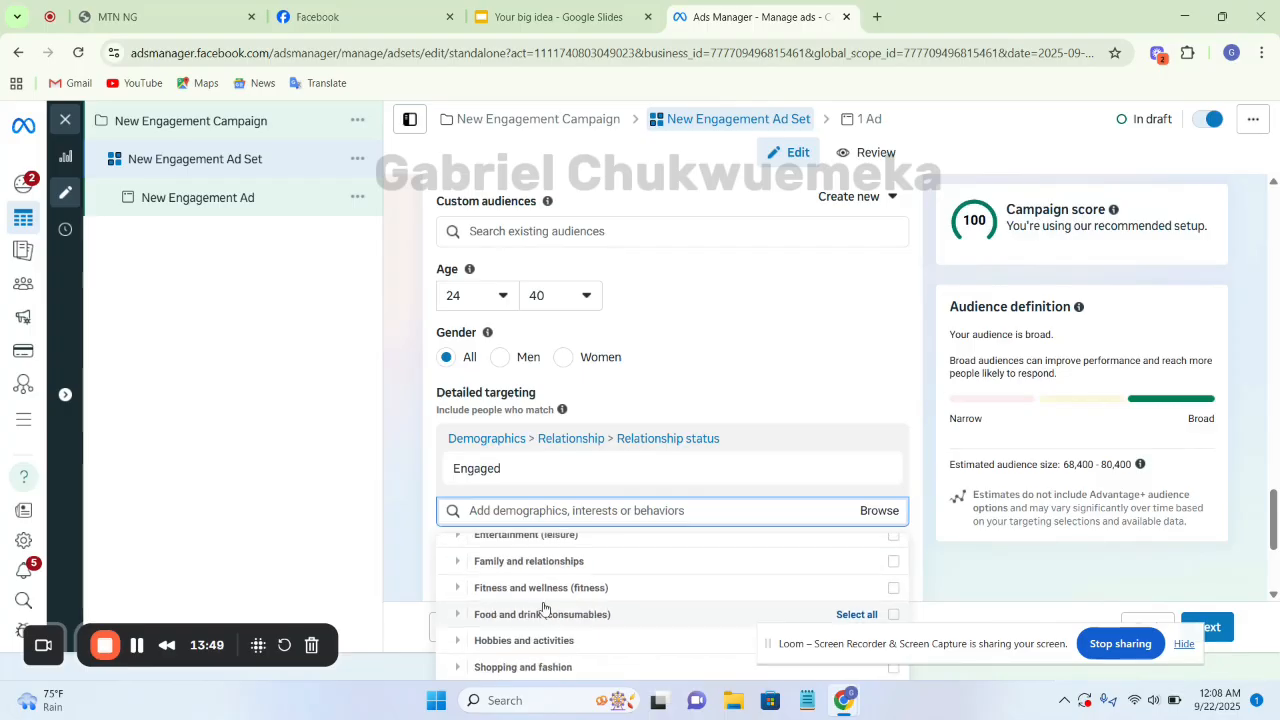
pyautogui.click(451, 649)
pyautogui.scroll(-1, 650, 570)
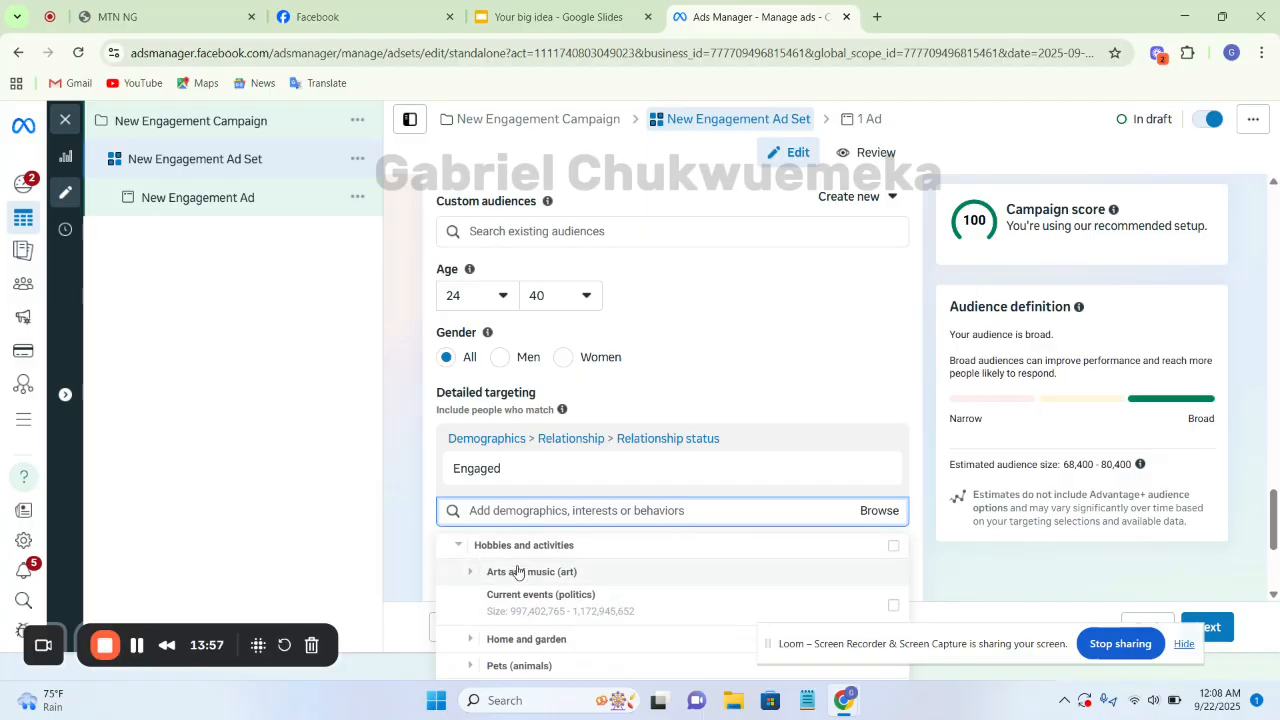
pyautogui.scroll(3, 515, 580)
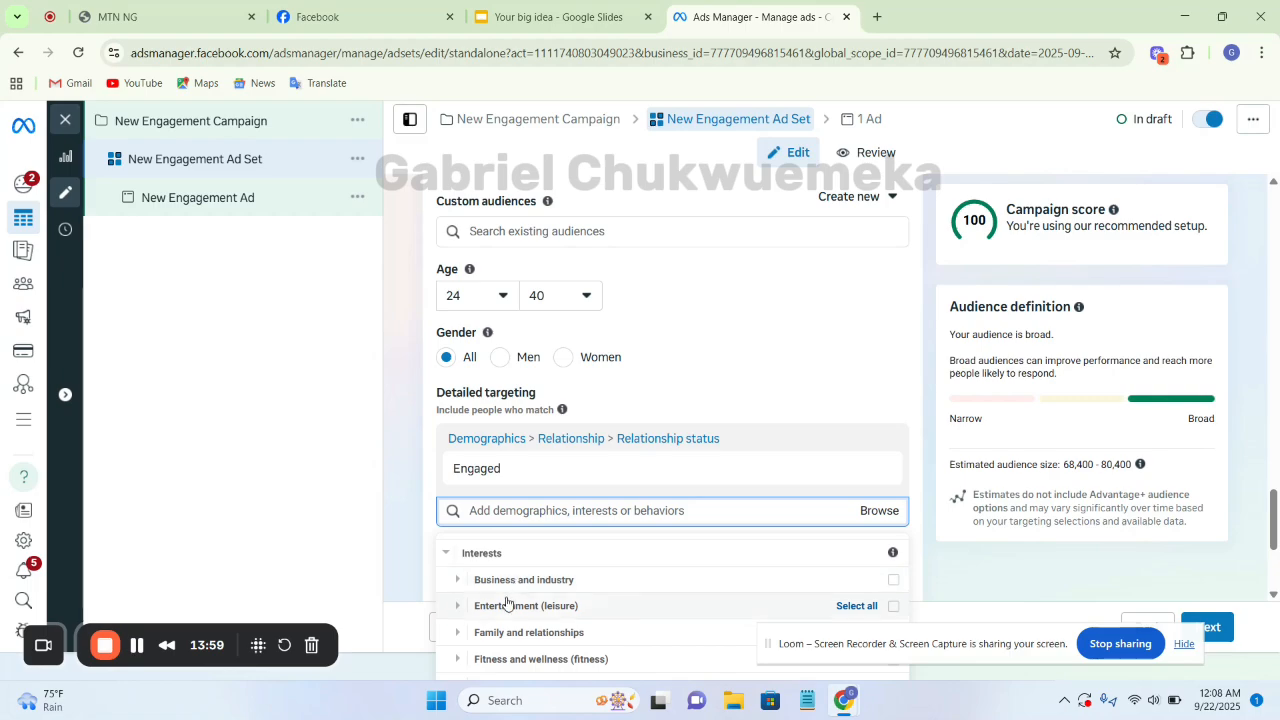
# Examine the options under the Business and industry interests, and collapse the category to view the other interest groups
pyautogui.click(458, 581)
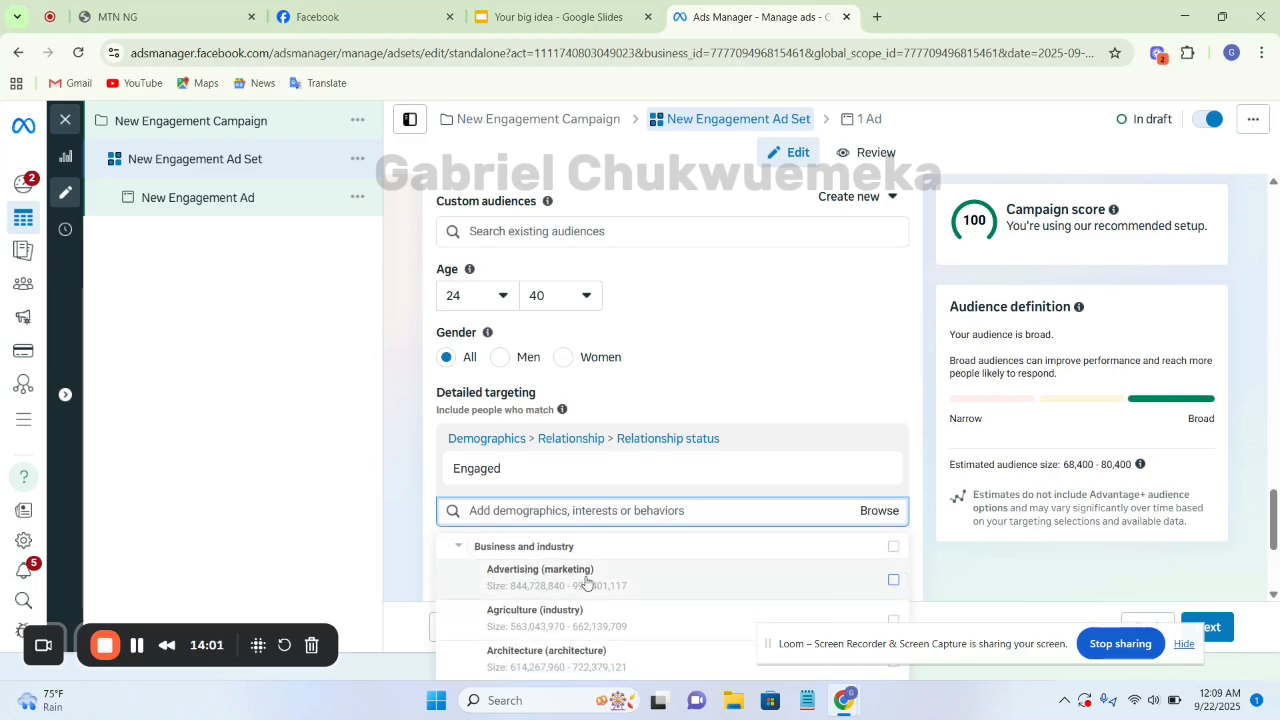
pyautogui.scroll(-3, 588, 585)
pyautogui.scroll(-2, 588, 585)
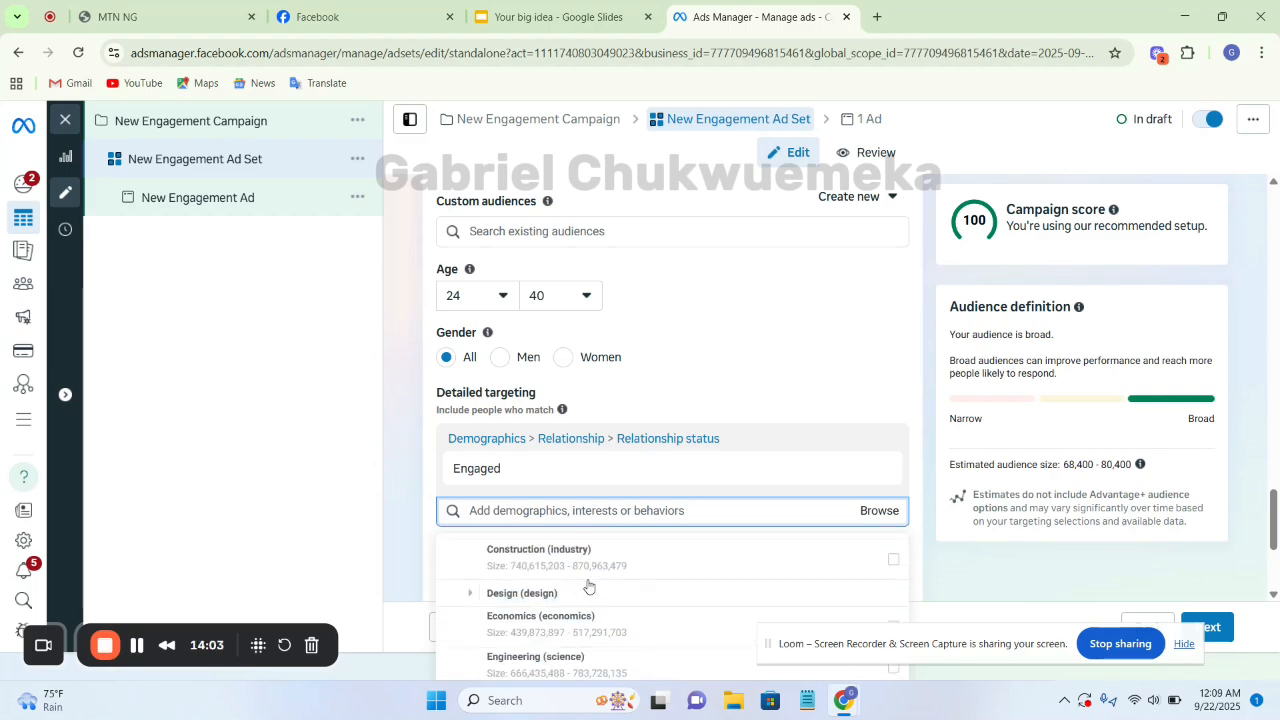
pyautogui.scroll(-2, 588, 585)
pyautogui.scroll(-3, 588, 585)
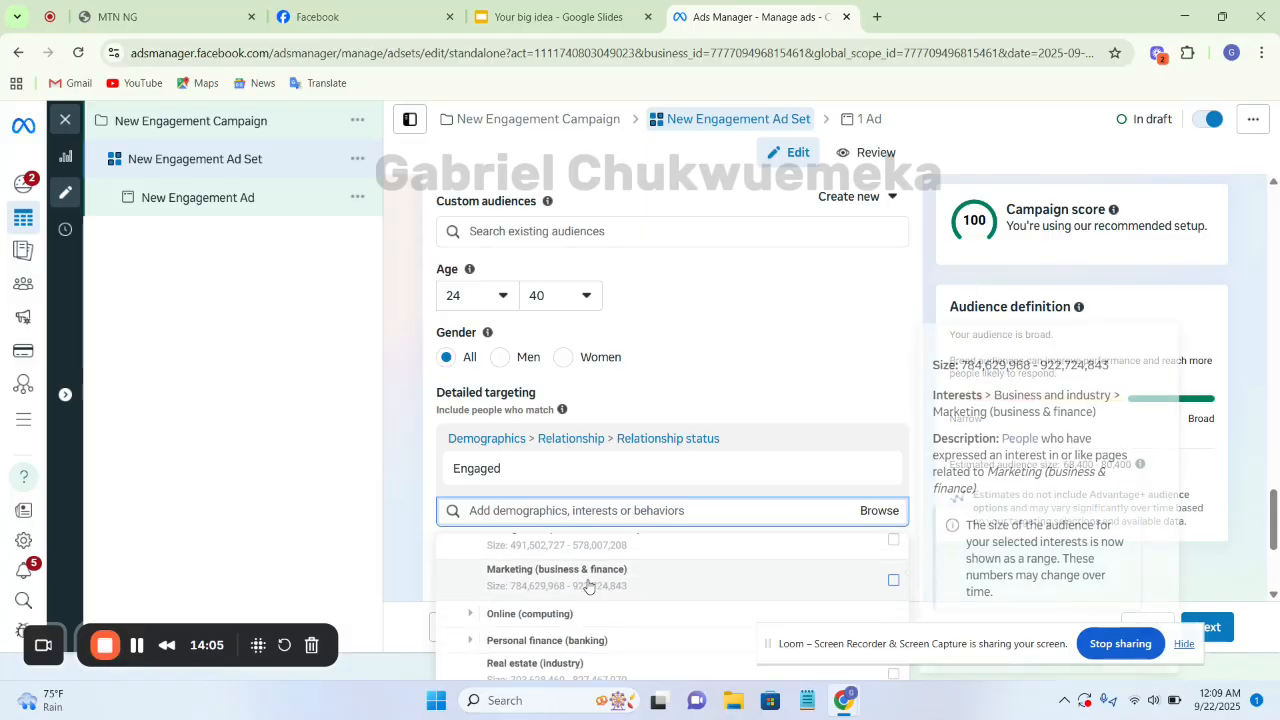
pyautogui.scroll(-2, 588, 585)
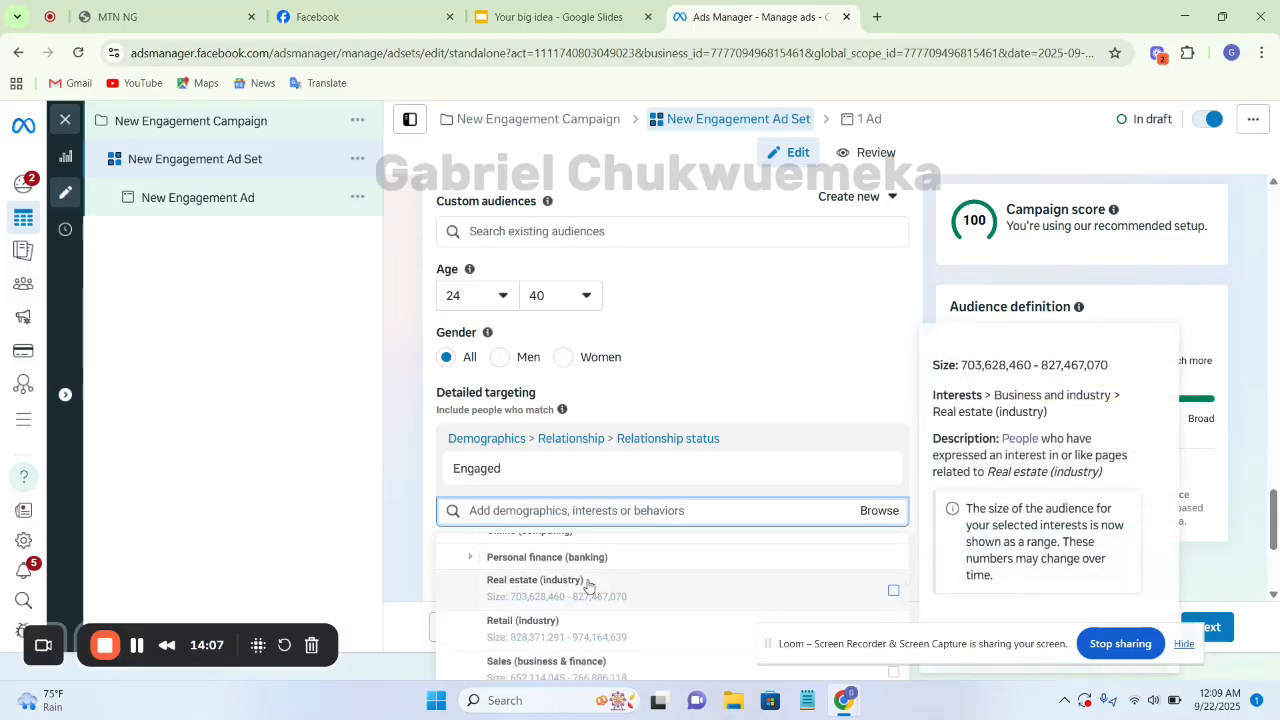
pyautogui.scroll(-3, 588, 585)
pyautogui.scroll(-2, 588, 585)
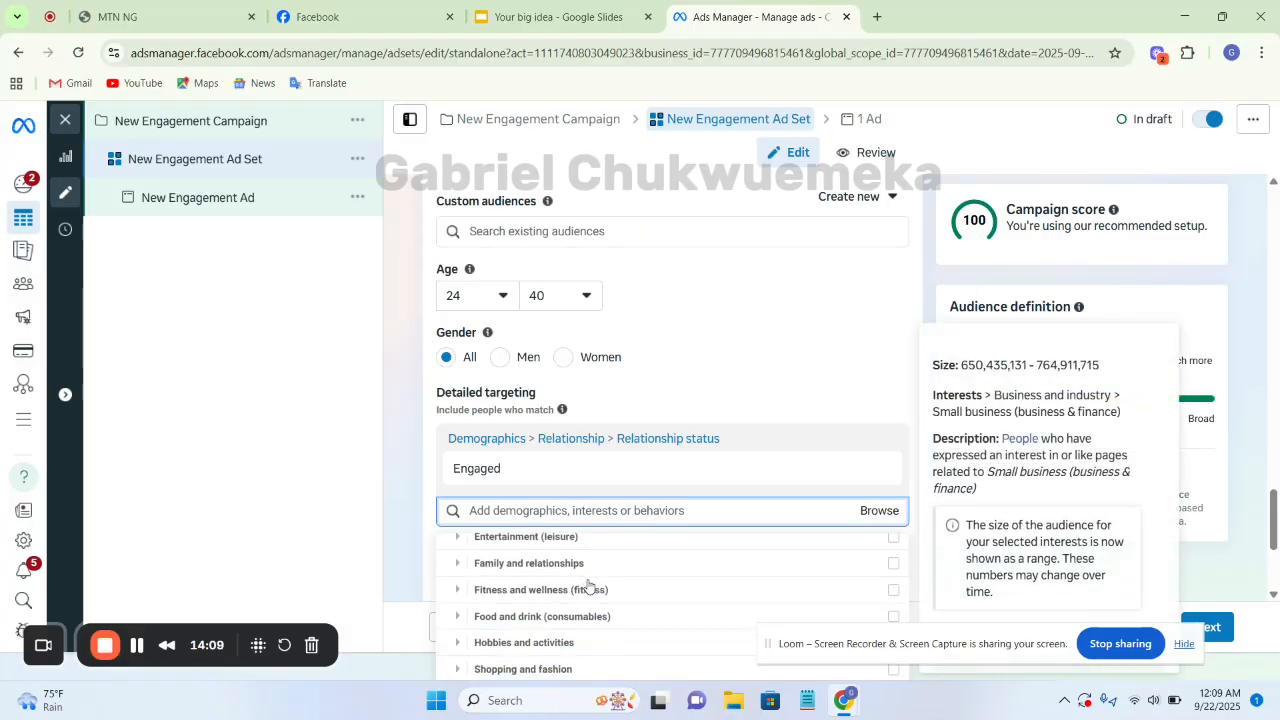
pyautogui.scroll(9, 588, 585)
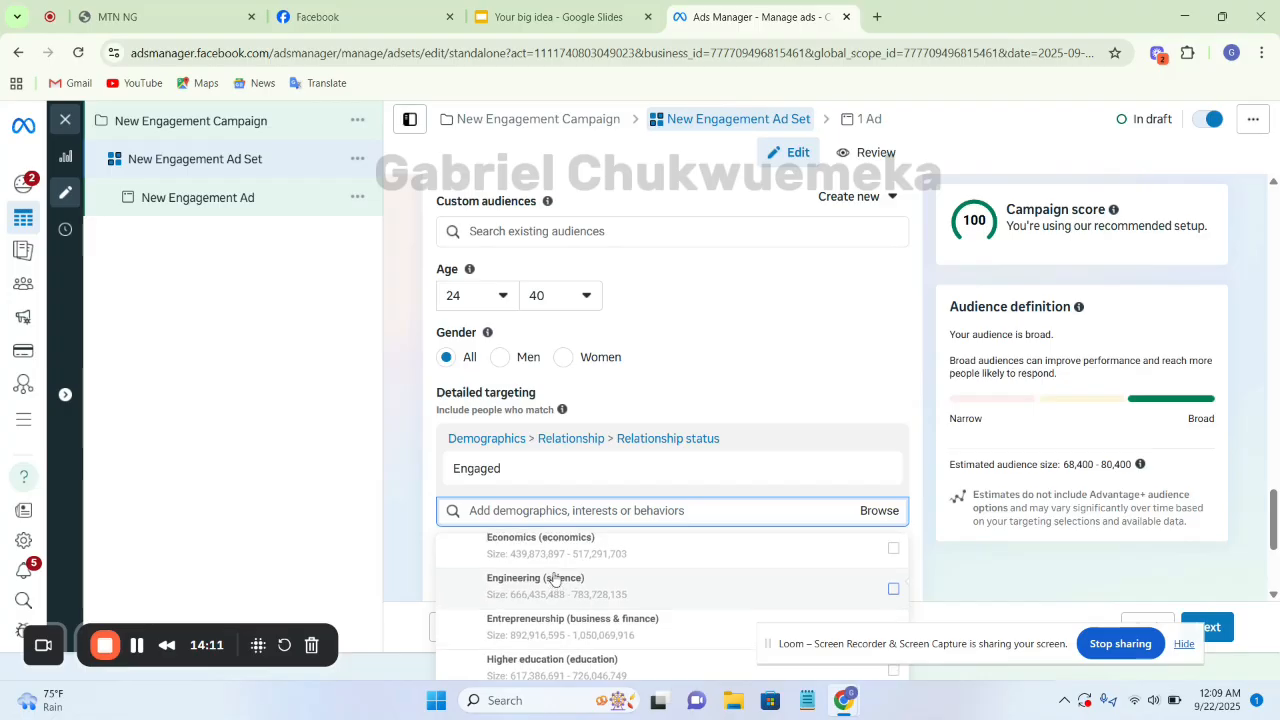
pyautogui.scroll(2, 556, 580)
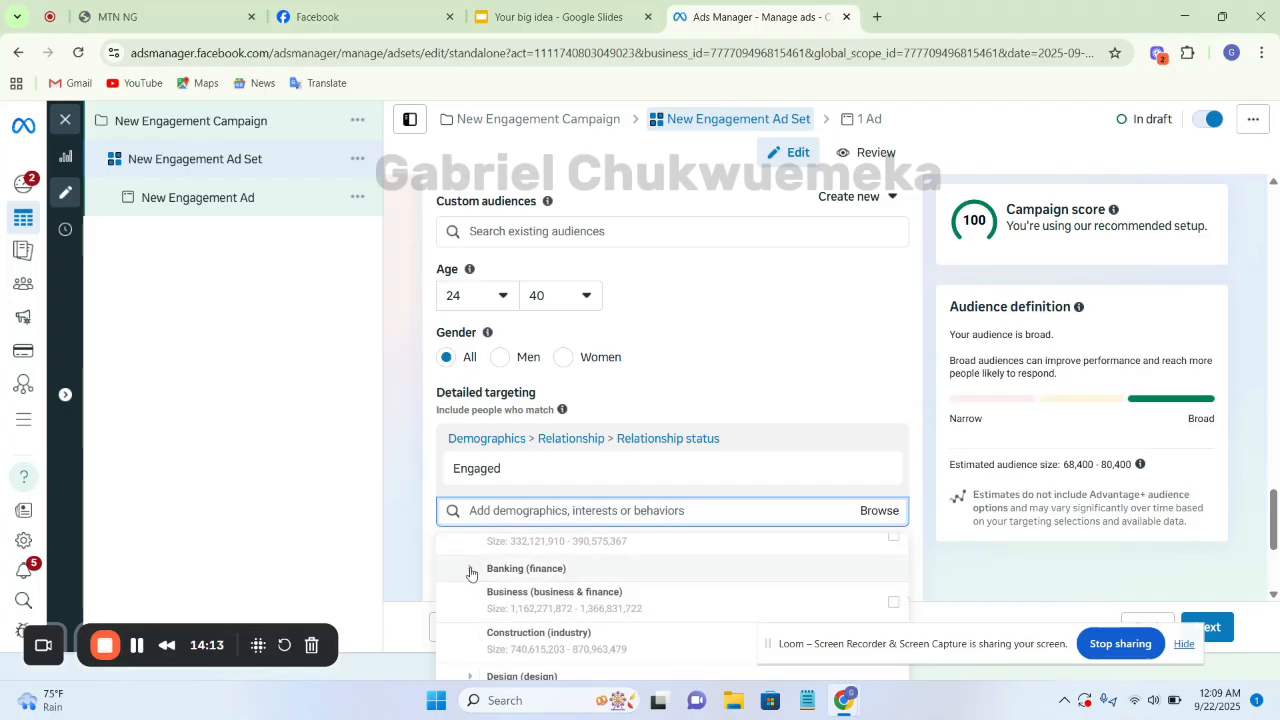
pyautogui.scroll(3, 475, 573)
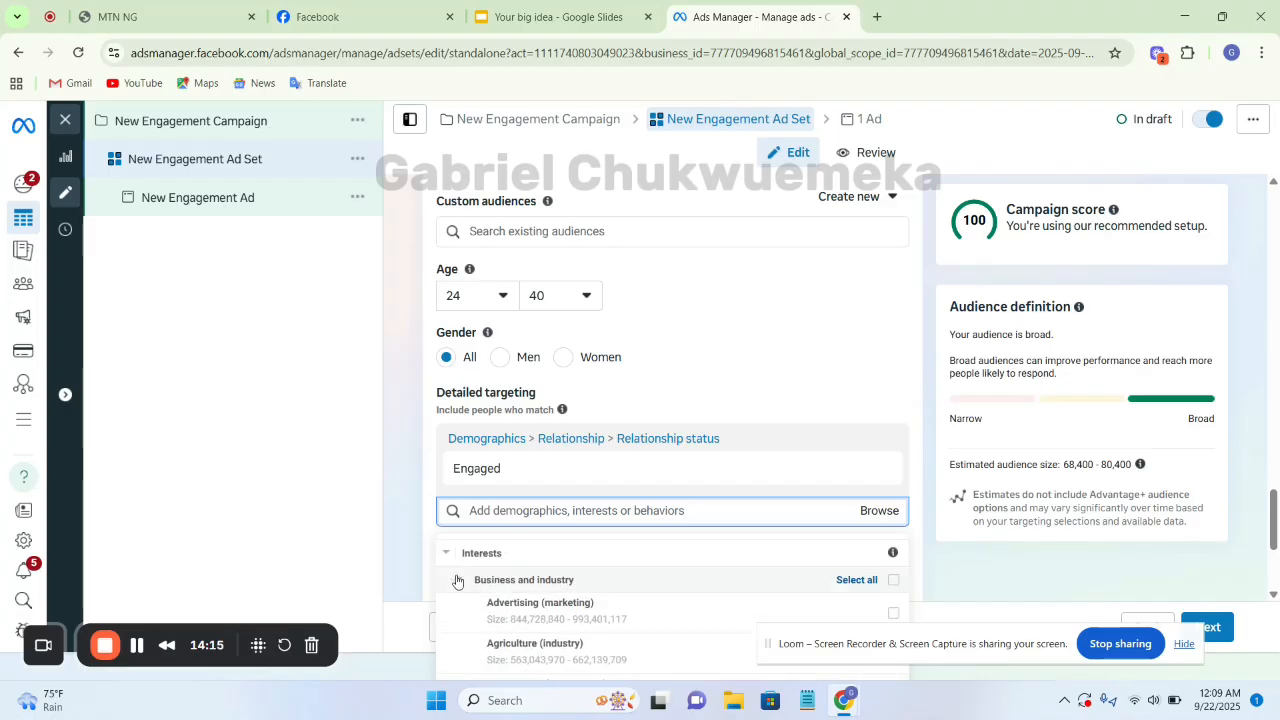
pyautogui.click(459, 584)
pyautogui.scroll(-1, 495, 584)
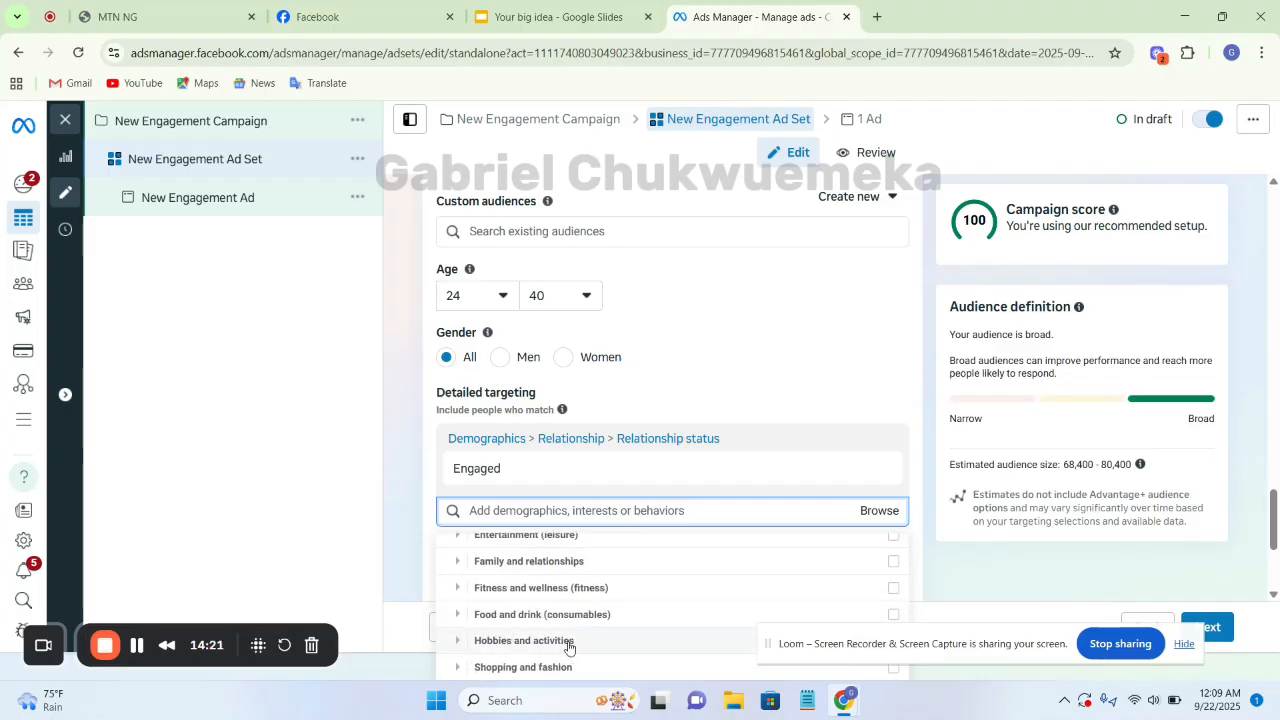
# Search detailed targeting for "cakes" and add Wedding cake (weddings) as the single interest
pyautogui.click(636, 510)
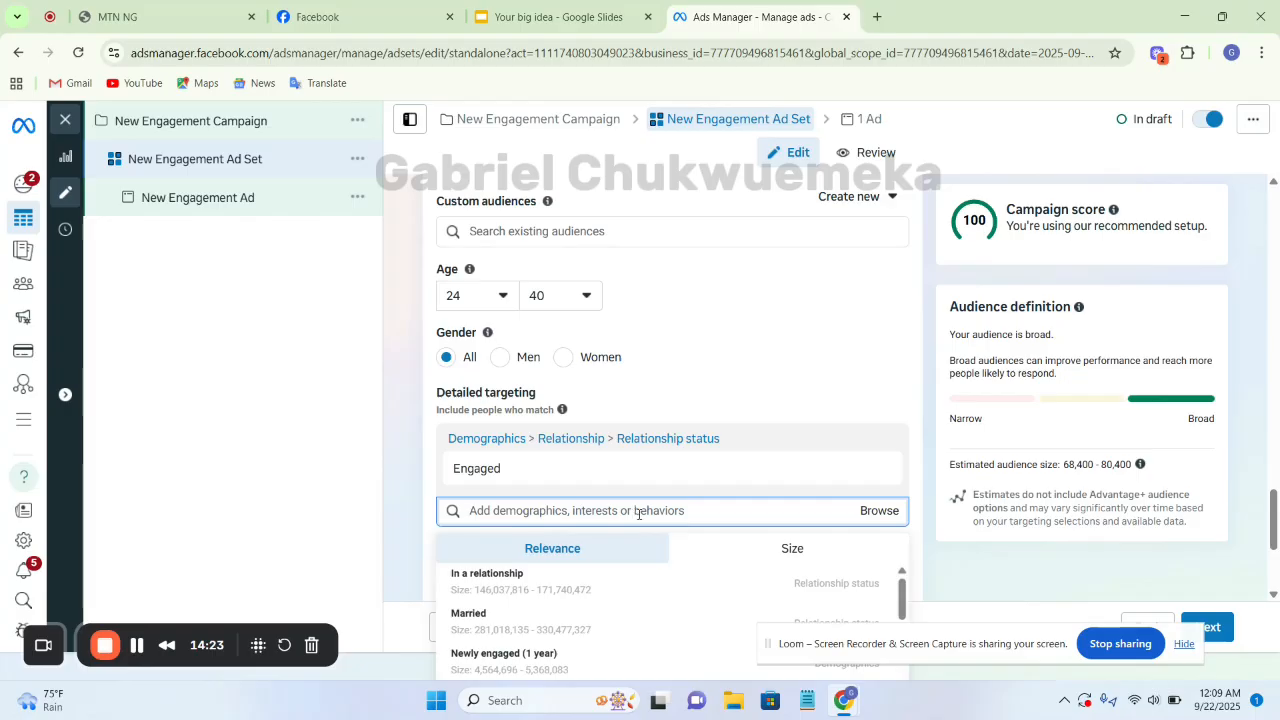
pyautogui.write('cakes')
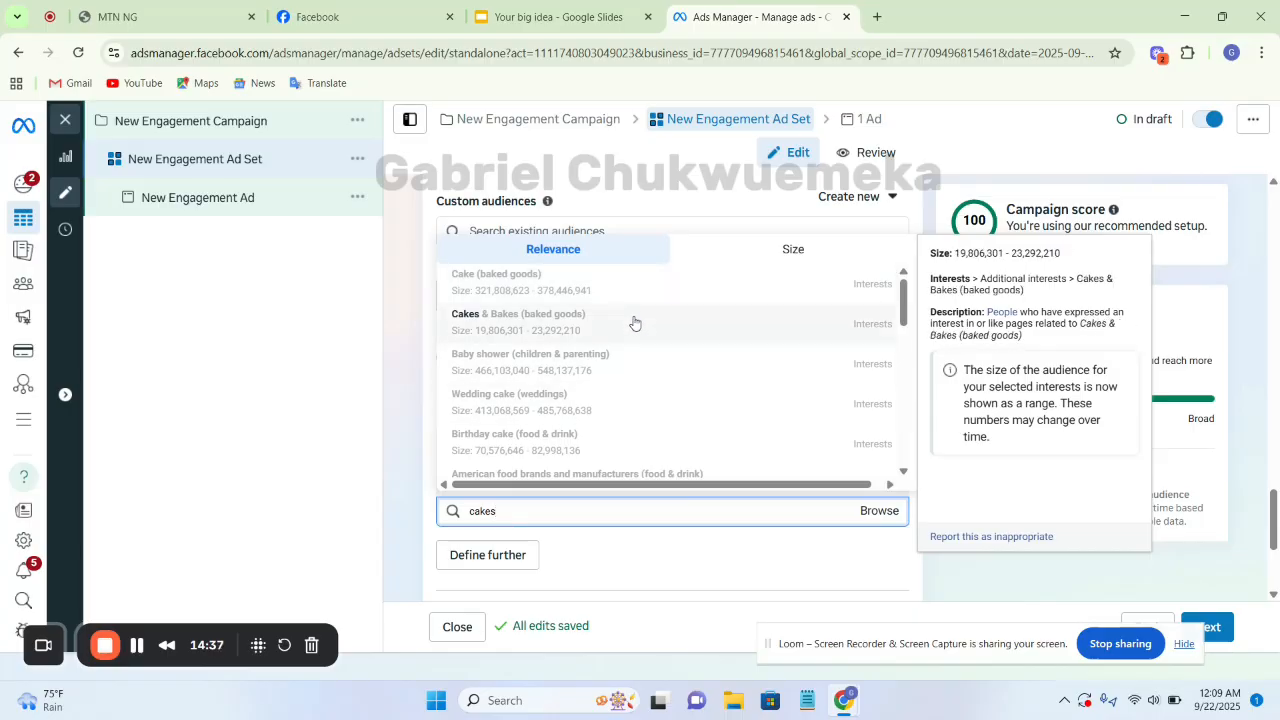
pyautogui.click(620, 395)
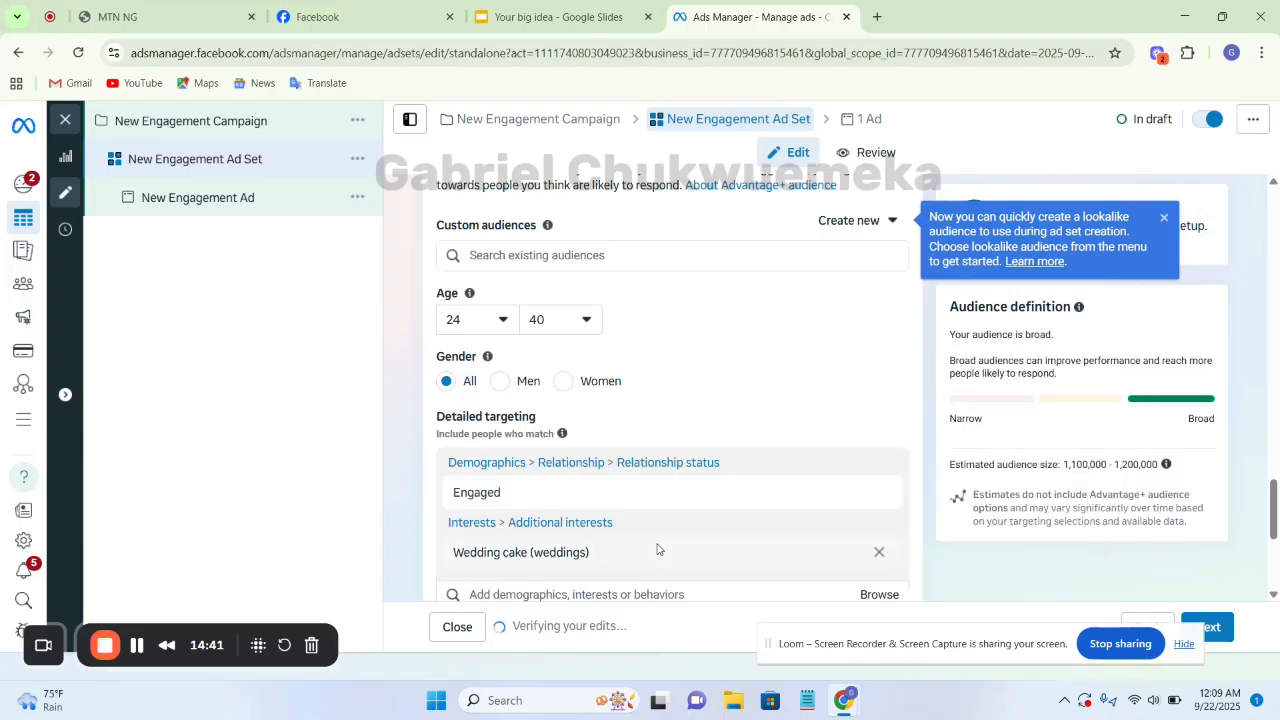
pyautogui.scroll(-2, 877, 417)
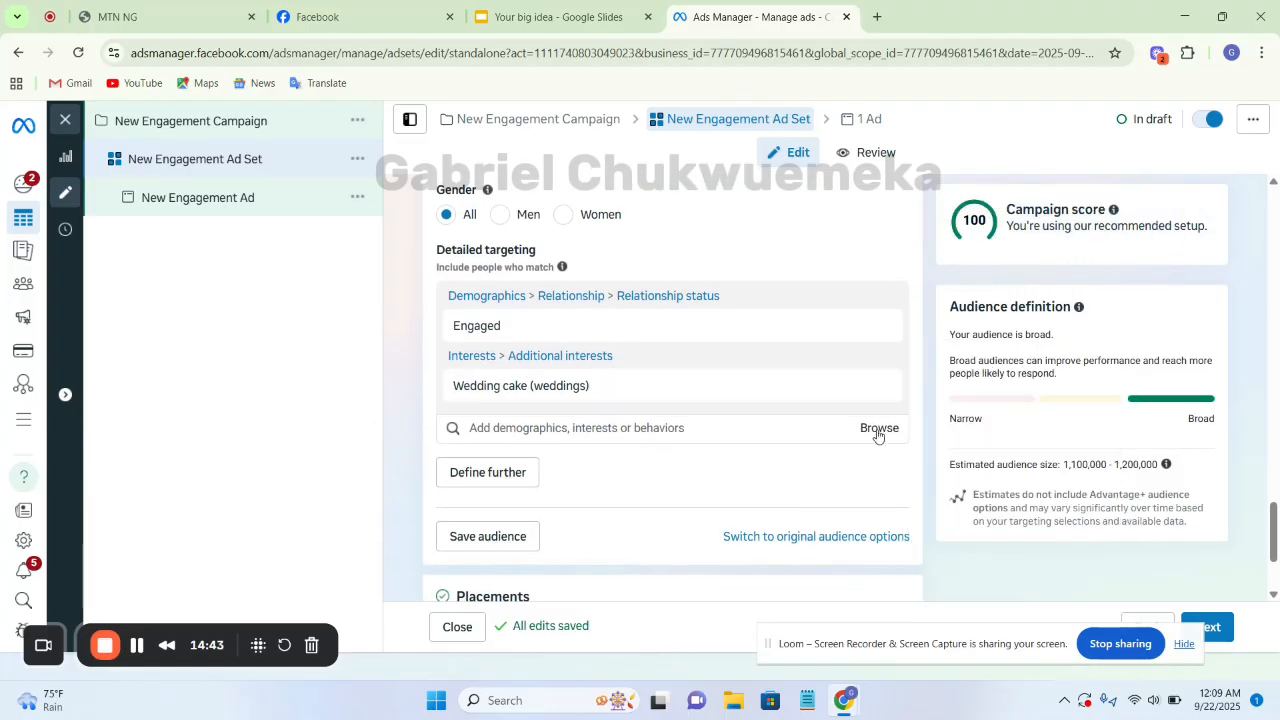
# Browse the Behaviors categories in detailed targeting, then search for "engaged" and add Engaged Shoppers as the single behaviour
pyautogui.click(878, 430)
pyautogui.click(441, 518)
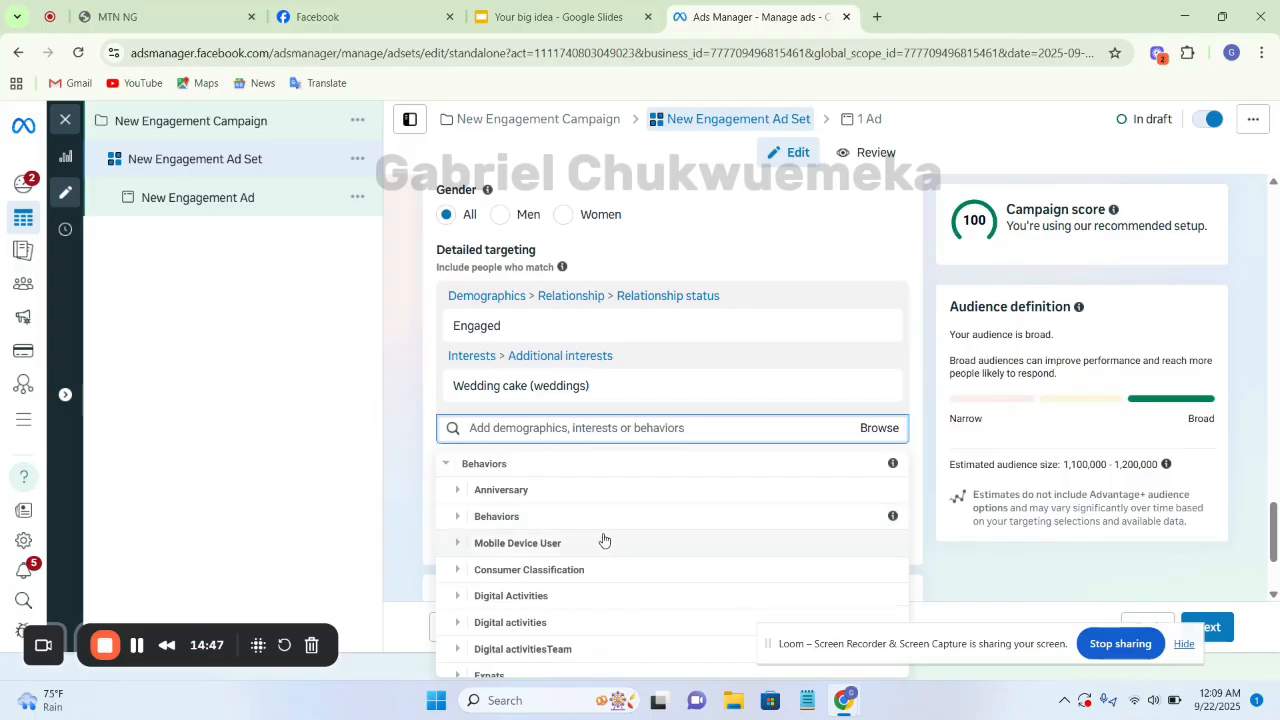
pyautogui.scroll(-2, 561, 595)
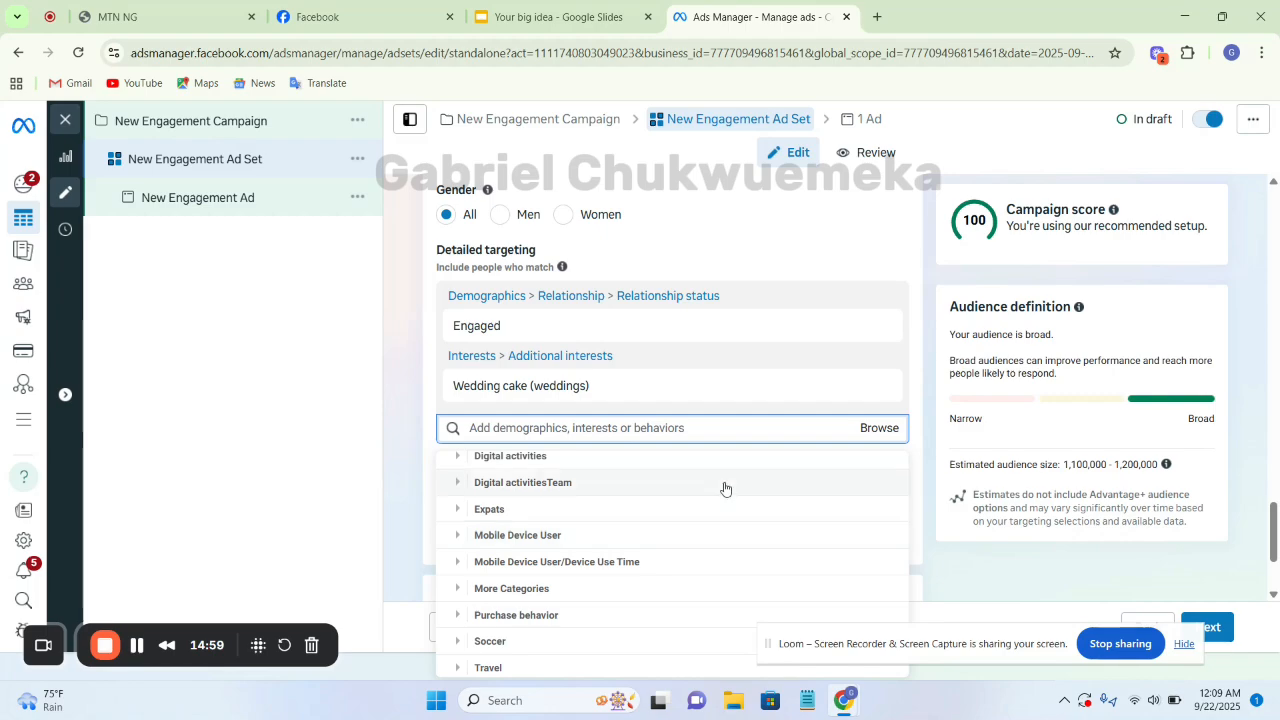
pyautogui.click(731, 427)
pyautogui.write('e')
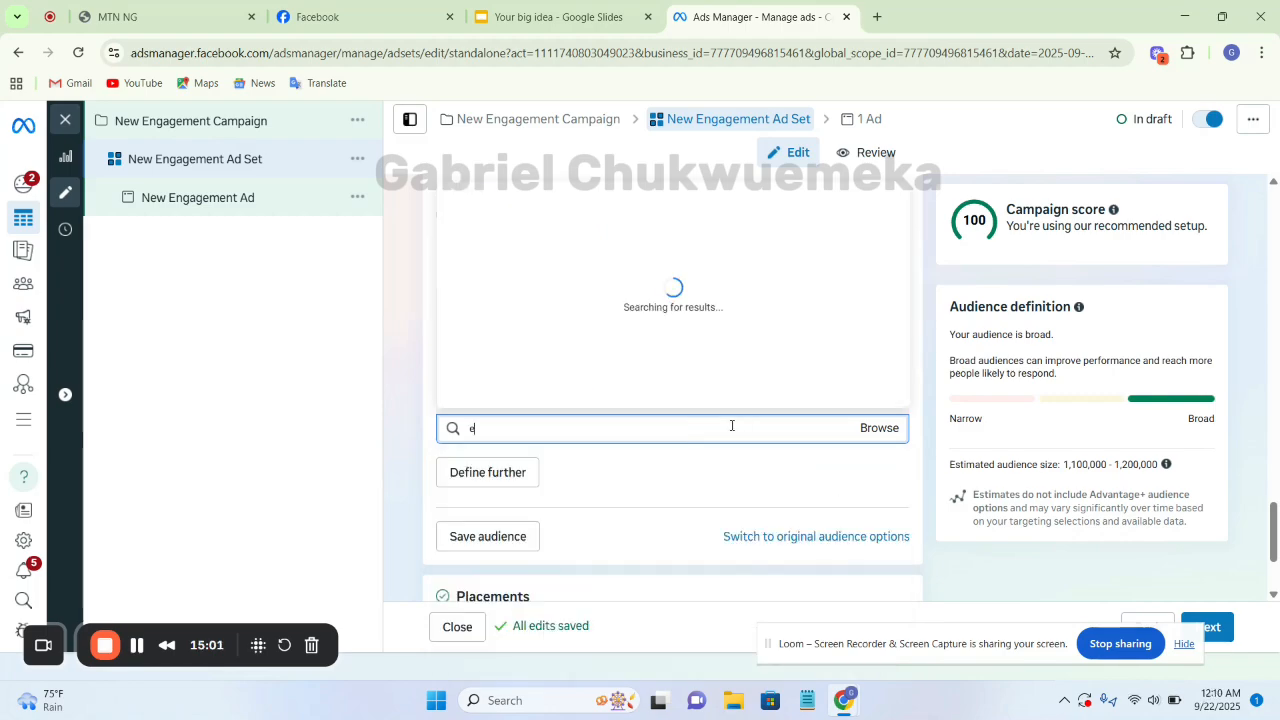
pyautogui.write('ngaged')
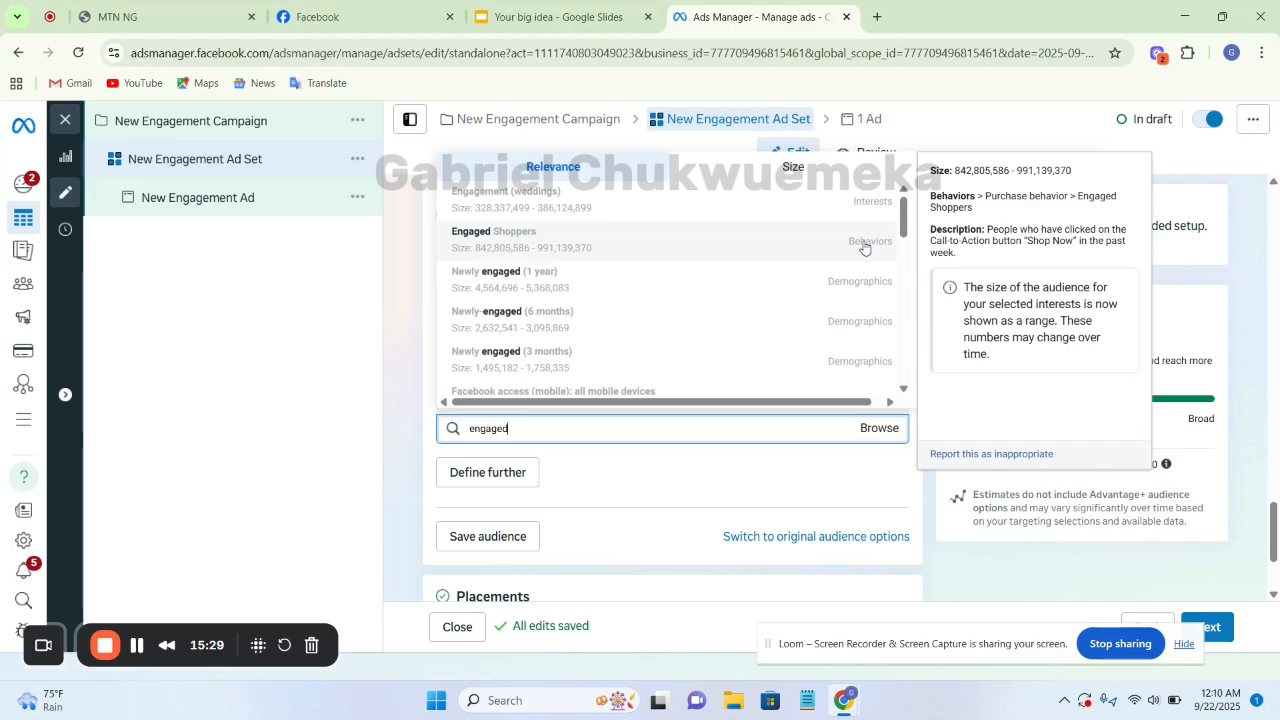
pyautogui.click(797, 246)
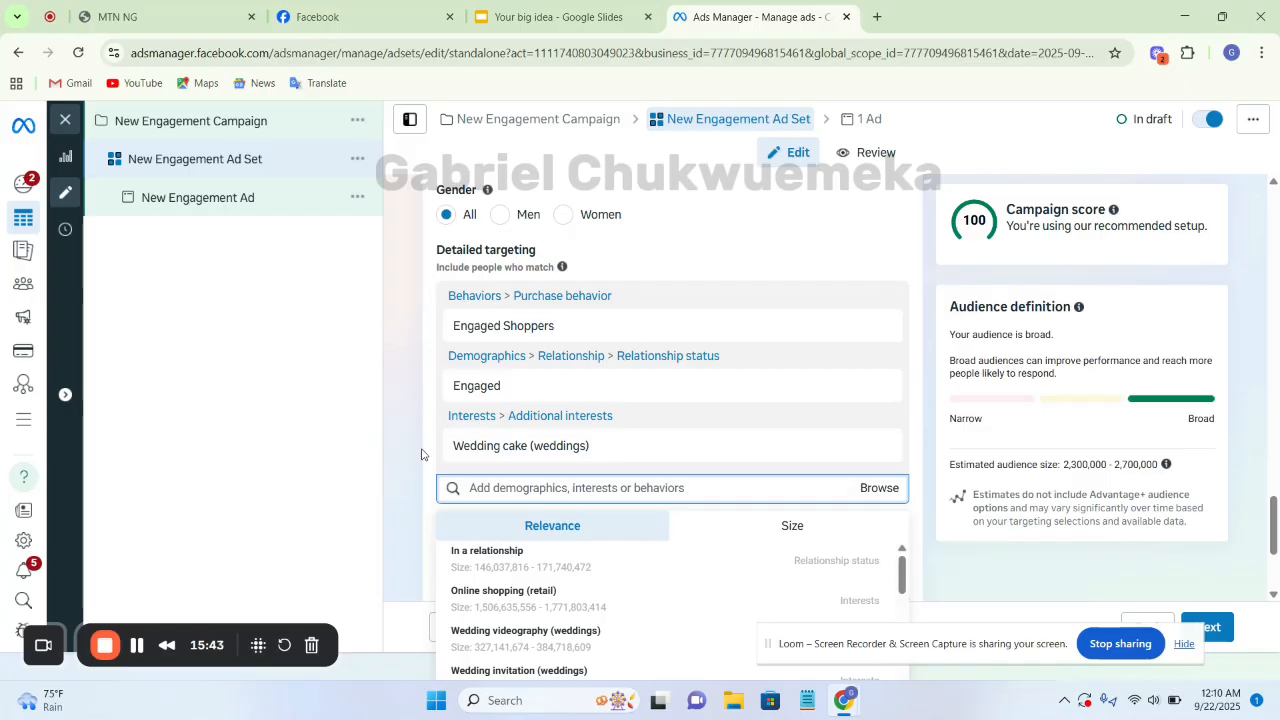
# Switch to the Google Slides presentation and show the Stacked Interest Based Targeting slide
pyautogui.click(540, 16)
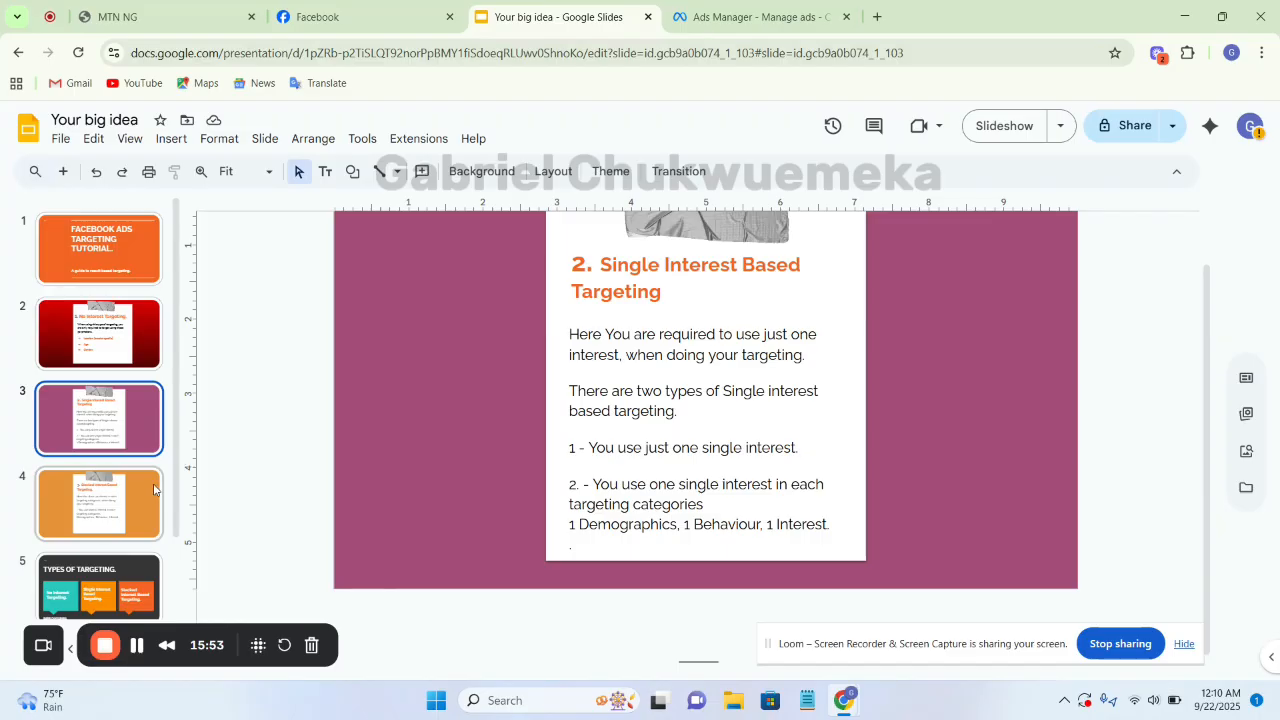
pyautogui.click(106, 515)
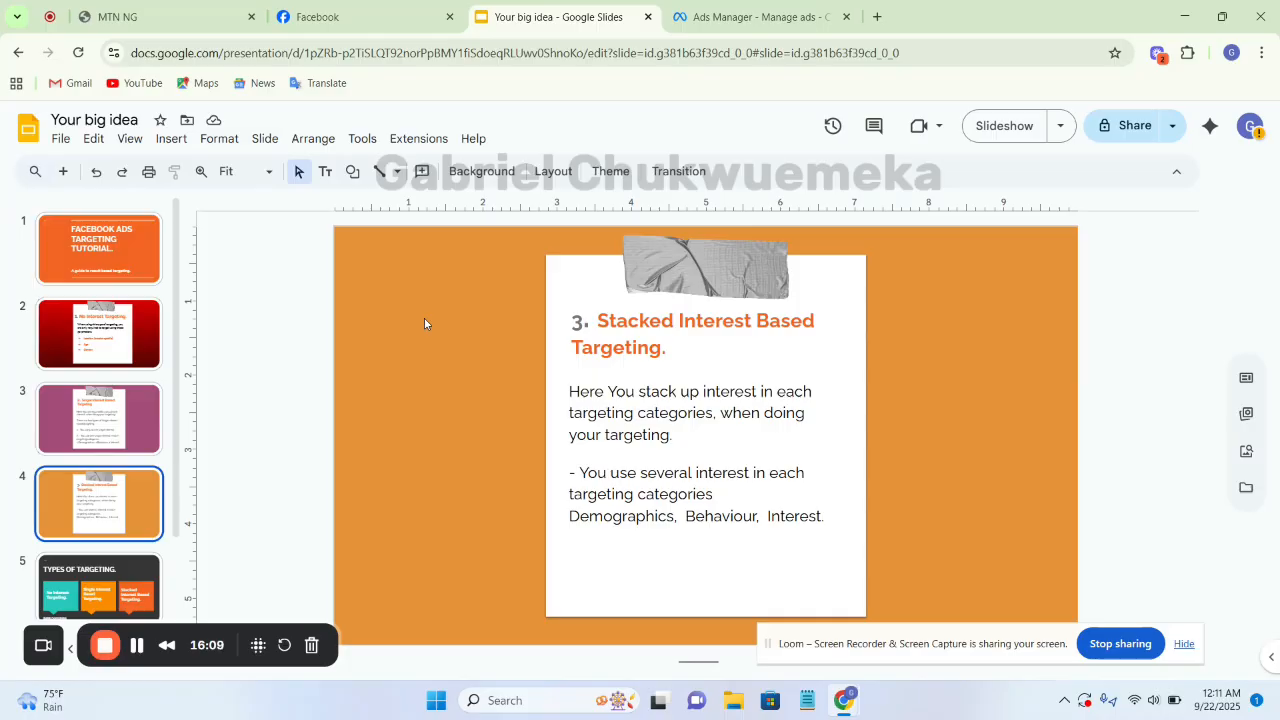
# Return to Ads Manager and review the selected behaviour, demographic and interest in detailed targeting, including the details of Engaged Shoppers
pyautogui.click(755, 16)
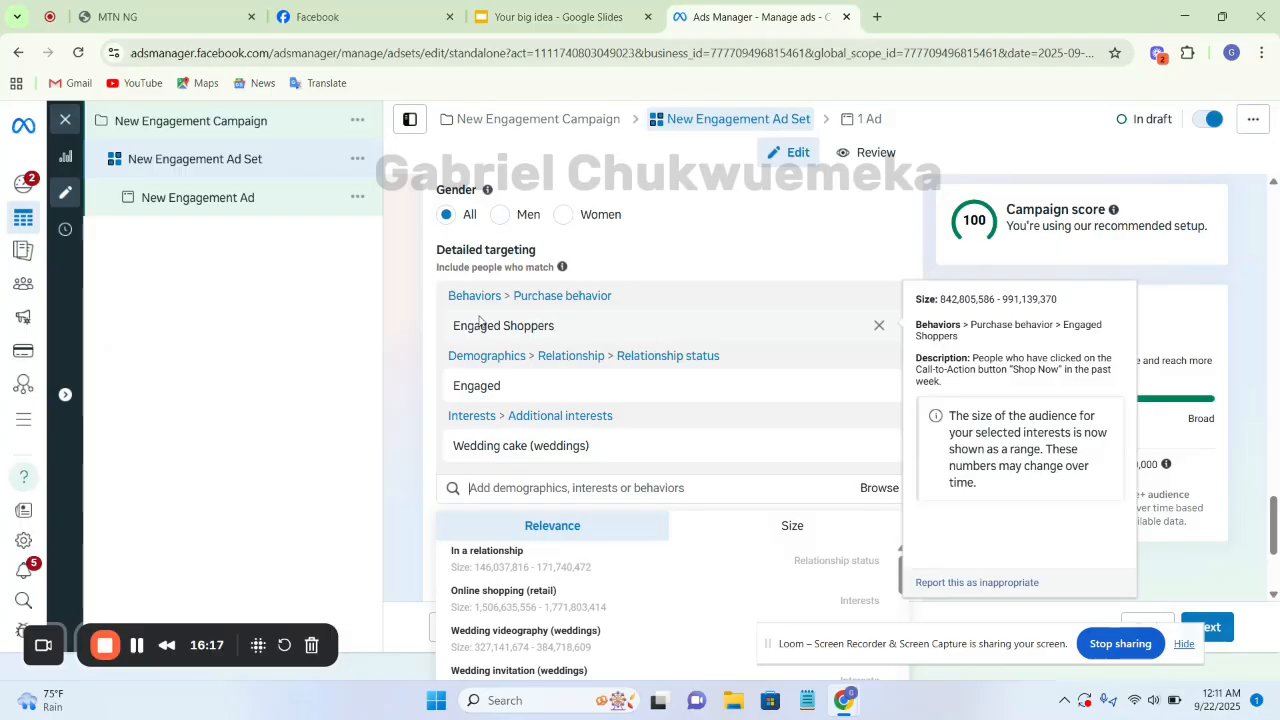
pyautogui.moveTo(589, 323)
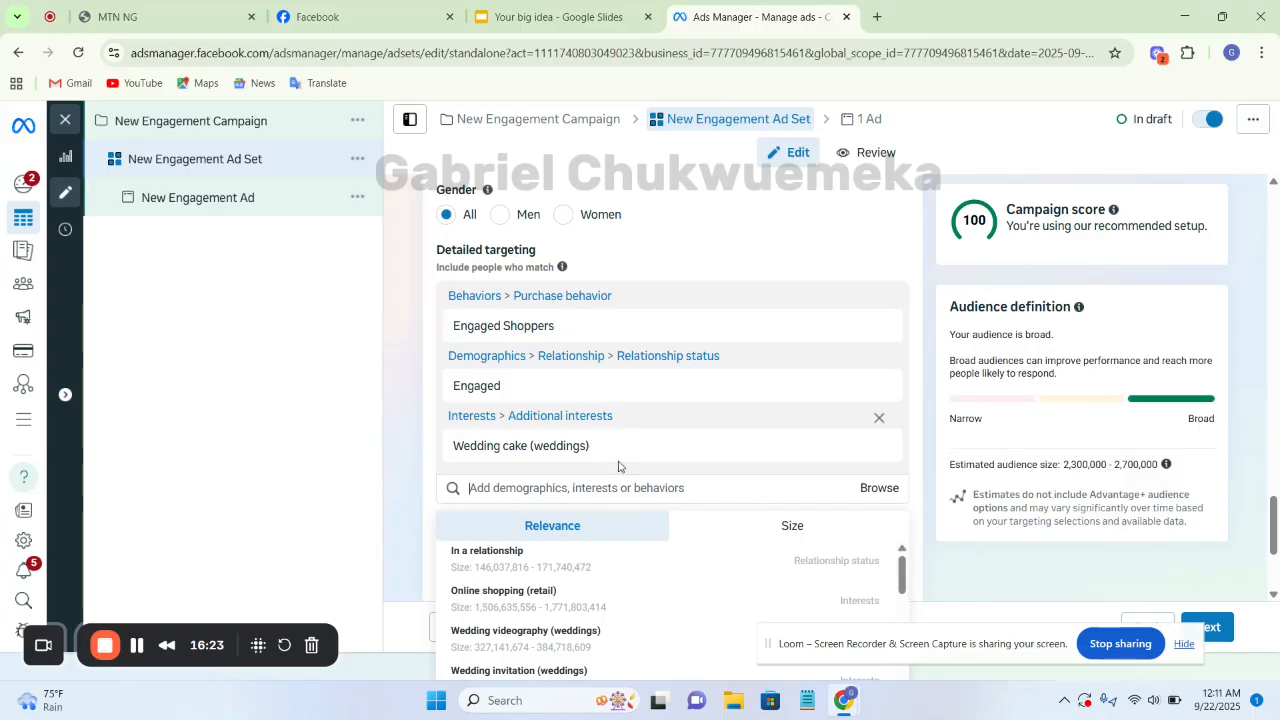
pyautogui.moveTo(642, 432)
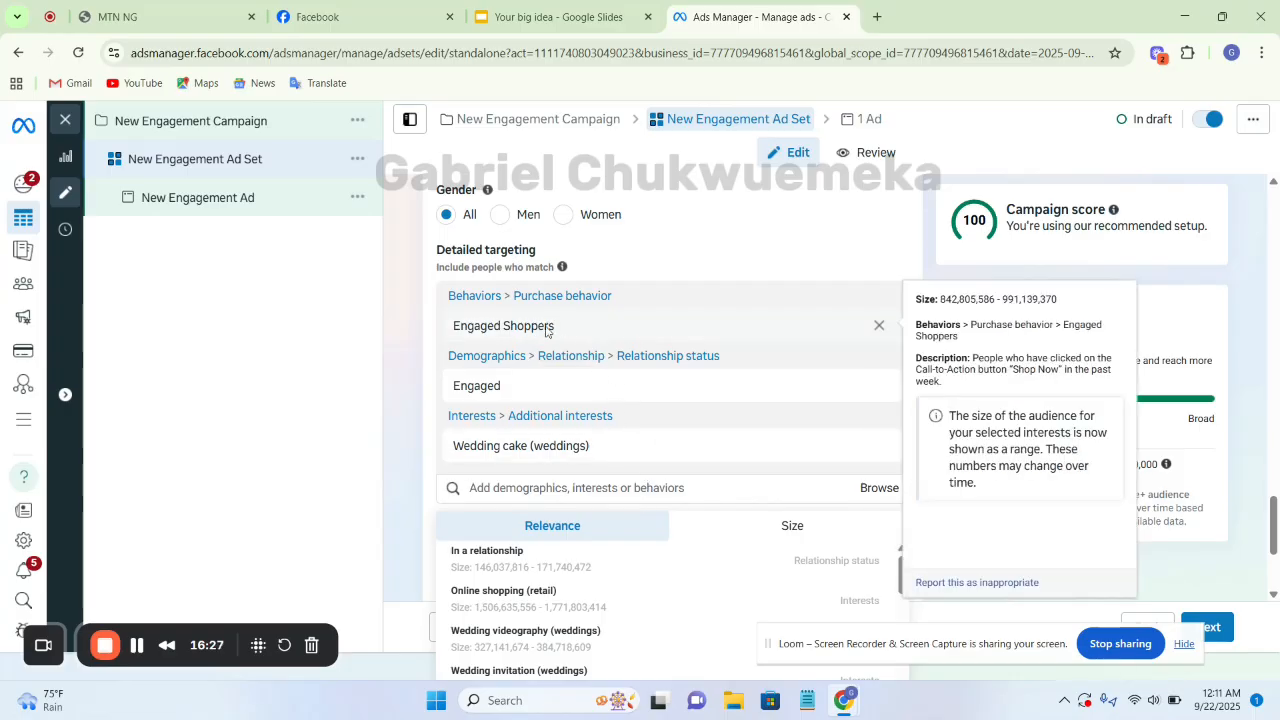
pyautogui.moveTo(528, 395)
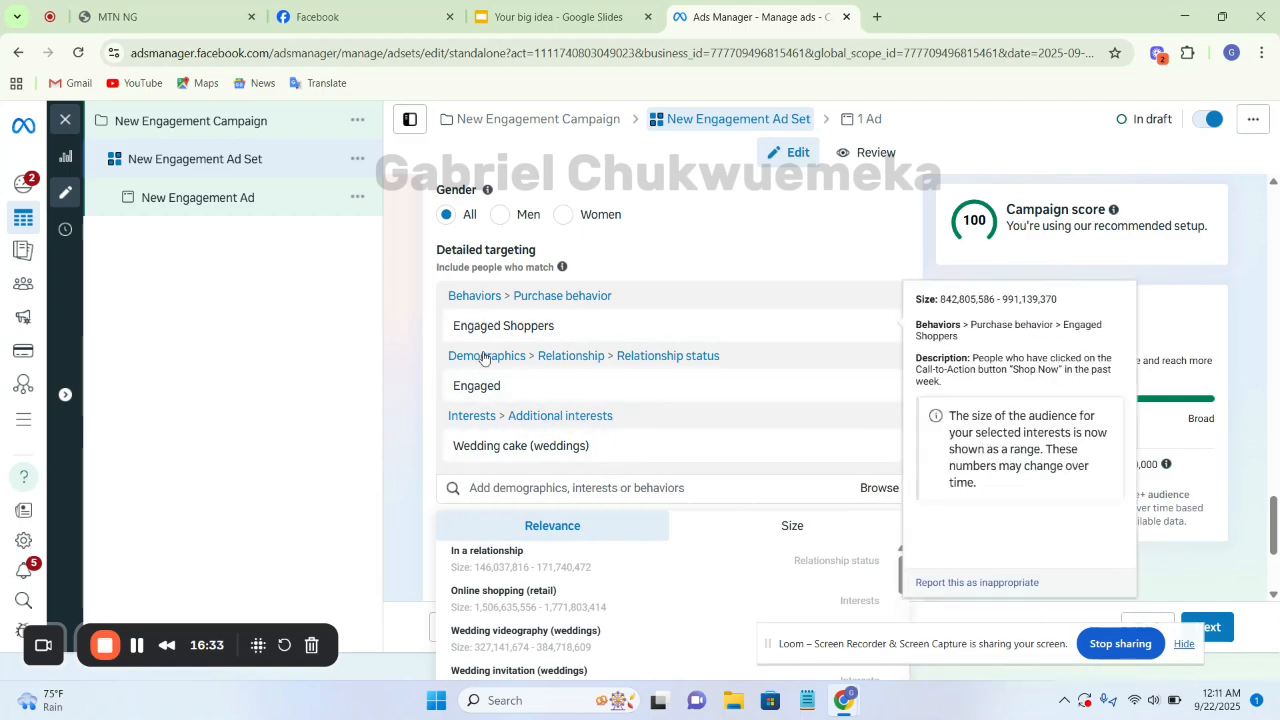
pyautogui.moveTo(661, 380)
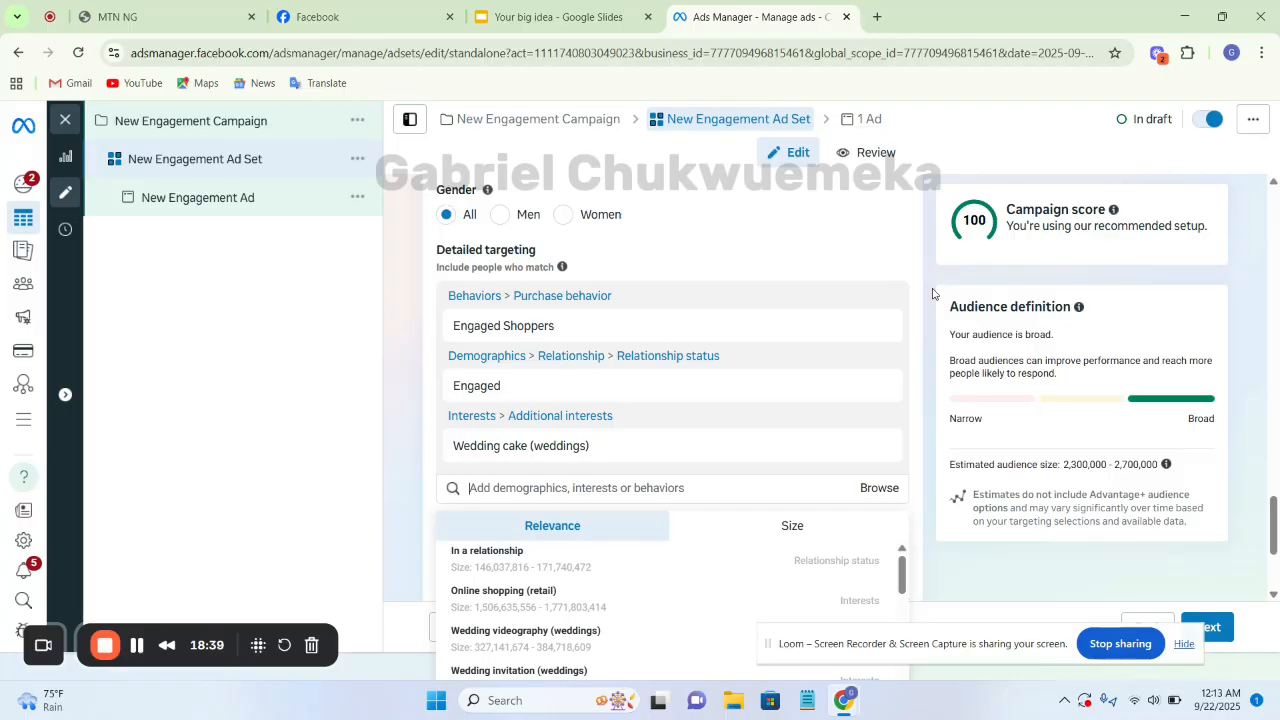
# Show the Types of Targeting slide in the Google Slides presentation, and return to the ad set in Ads Manager
pyautogui.click(523, 18)
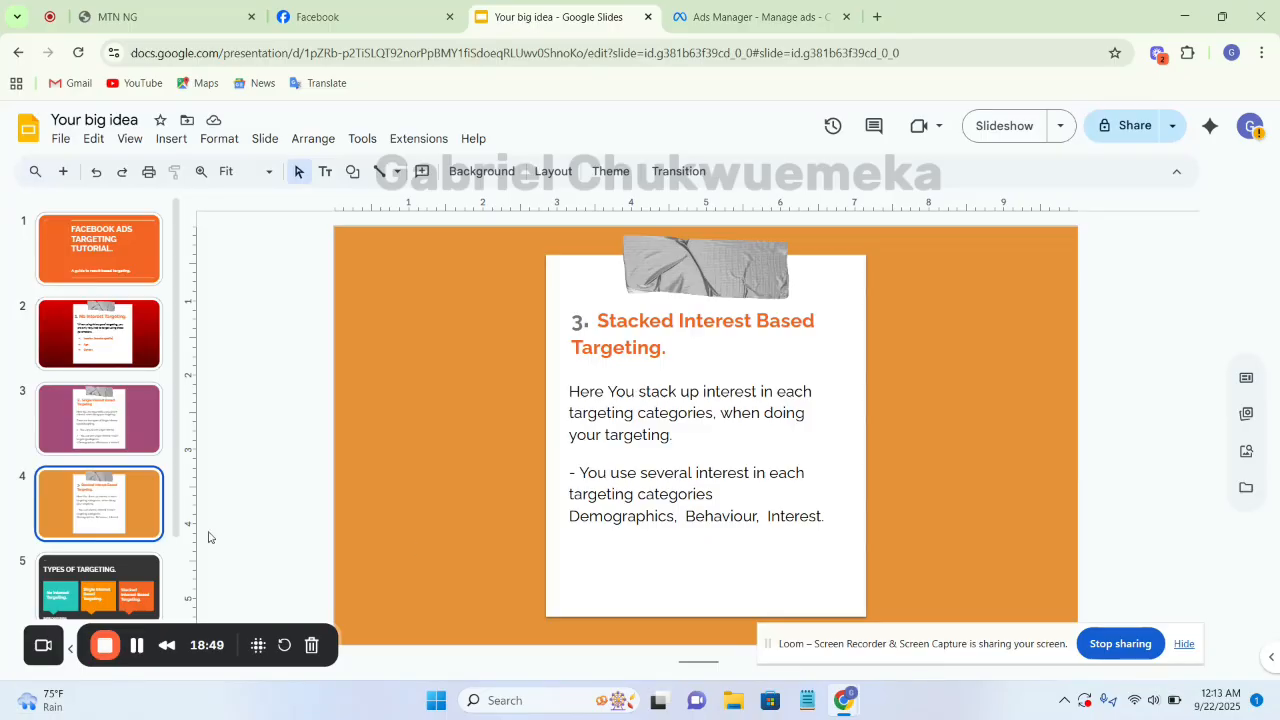
pyautogui.click(104, 600)
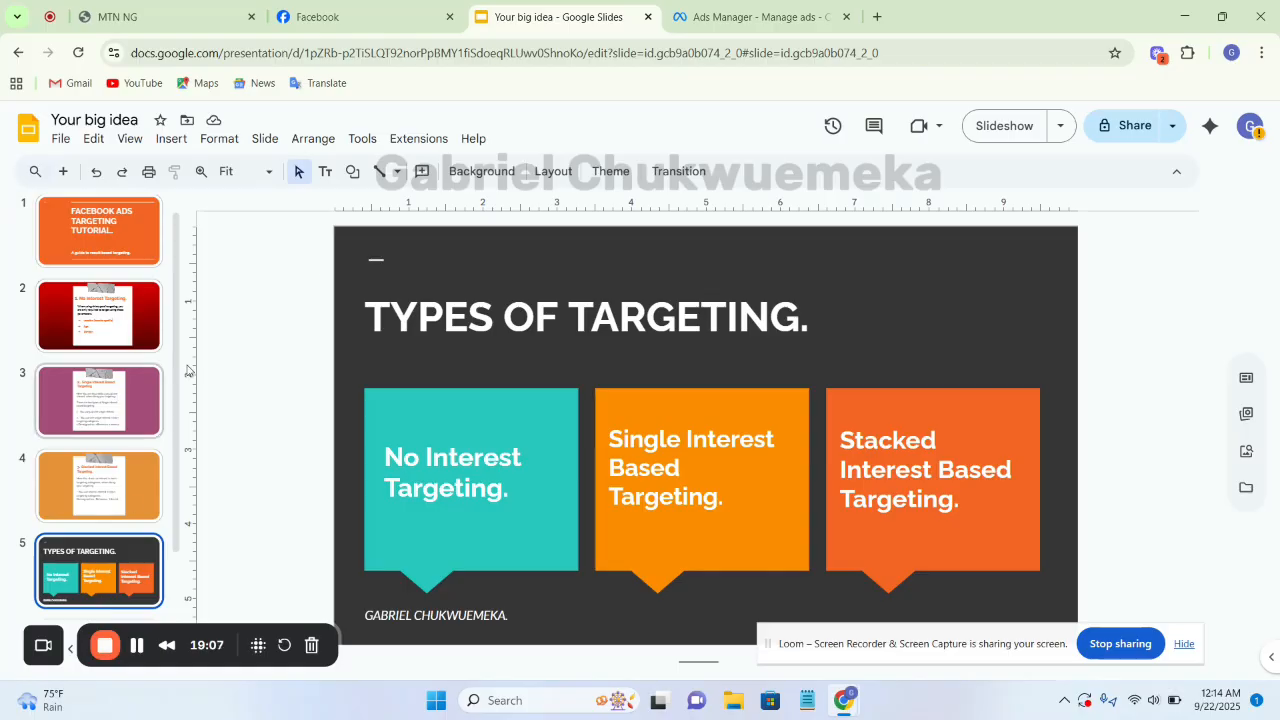
pyautogui.click(731, 26)
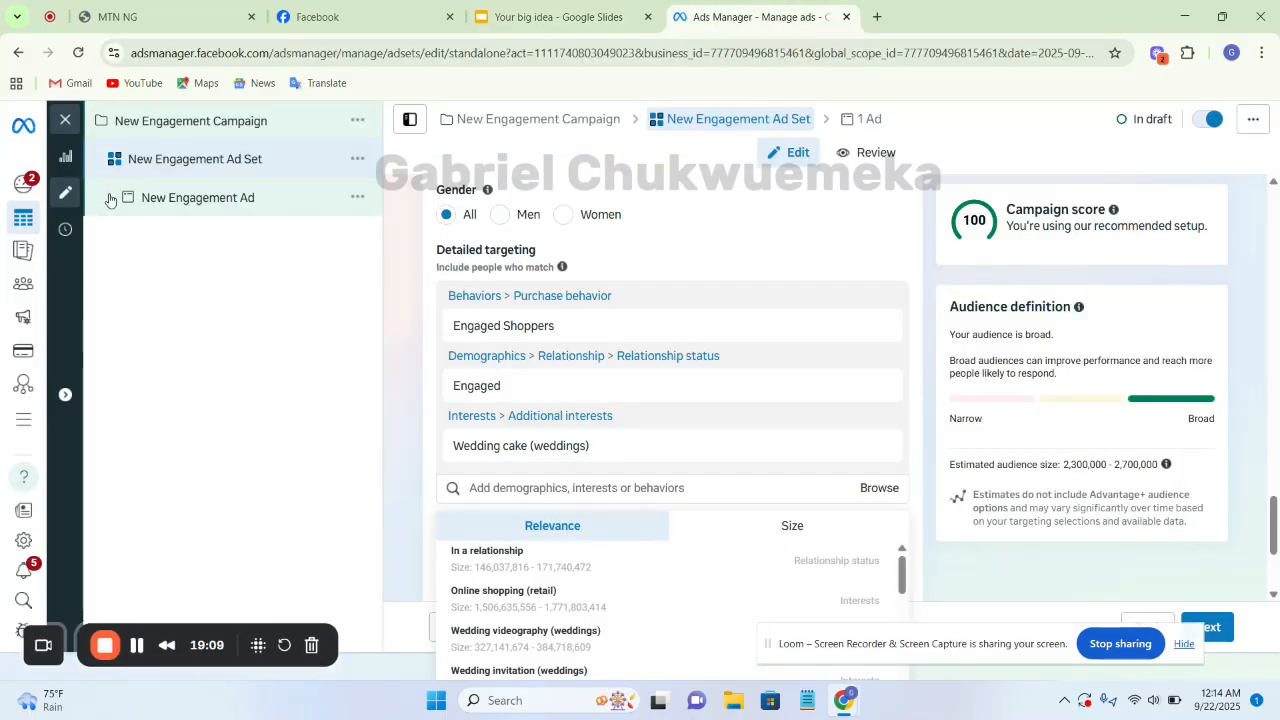